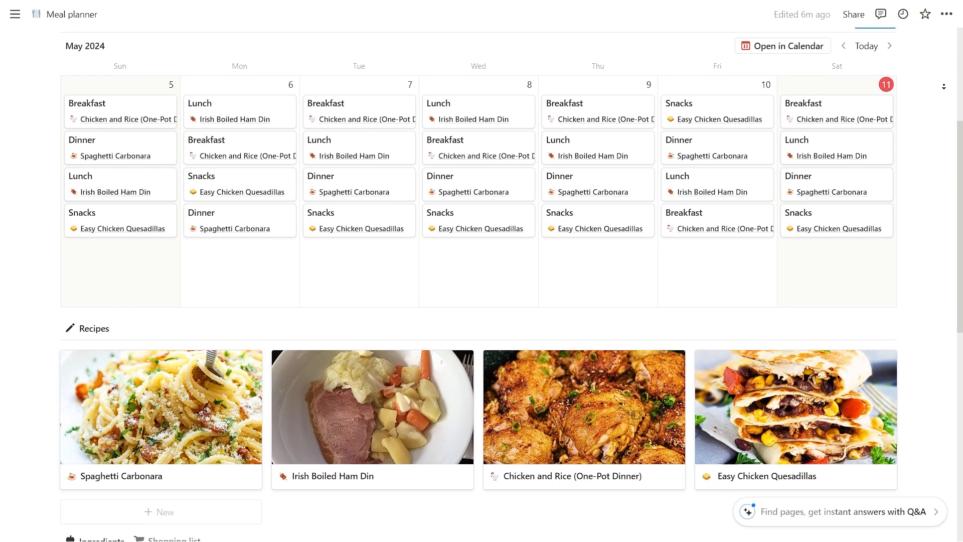
Look through the Meal planner page's calendar, recipes, ingredients list and meal prep schedule
{"action": "scroll", "coordinate": [481, 281], "scroll_direction": "down", "scroll_amount": 3}
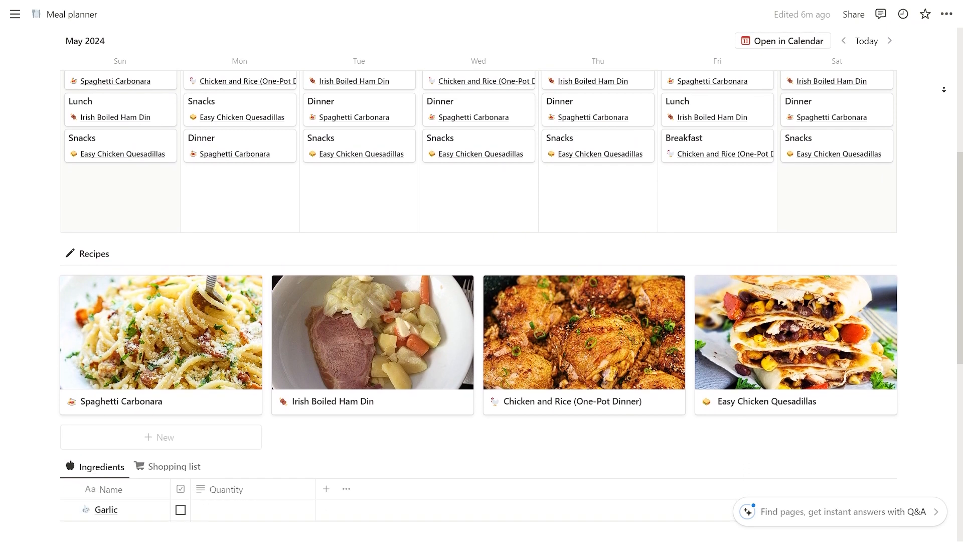
{"action": "scroll", "coordinate": [481, 281], "scroll_direction": "down", "scroll_amount": 3}
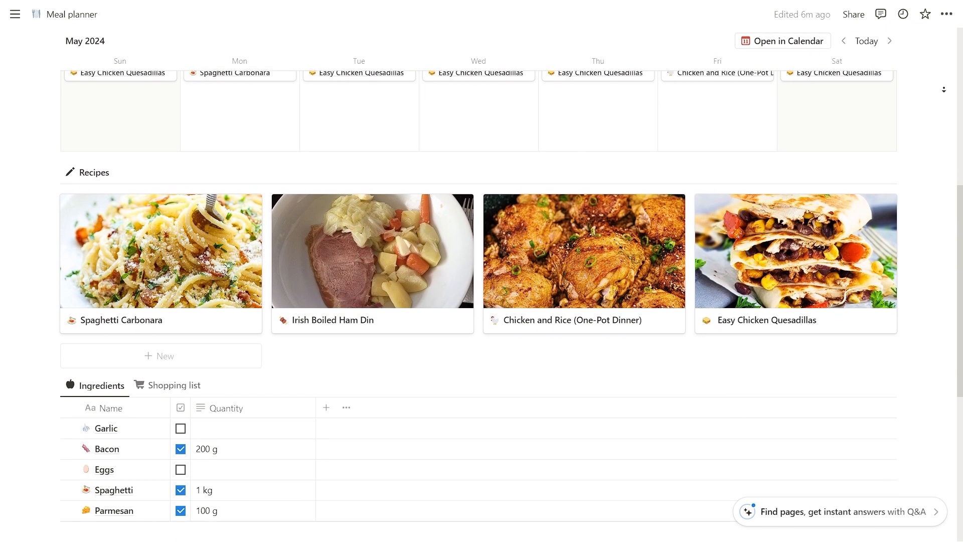
{"action": "scroll", "coordinate": [481, 281], "scroll_direction": "down", "scroll_amount": 3}
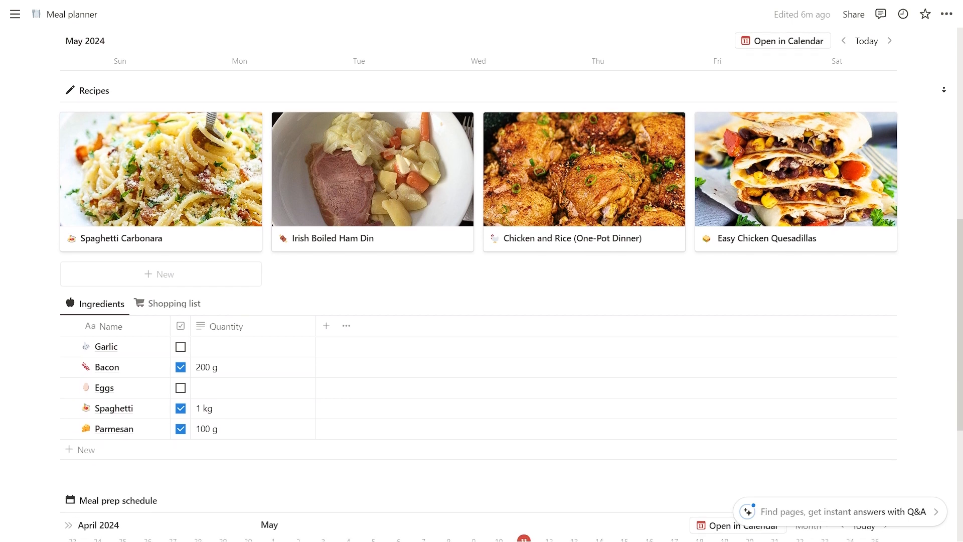
{"action": "scroll", "coordinate": [481, 281], "scroll_direction": "down", "scroll_amount": 3}
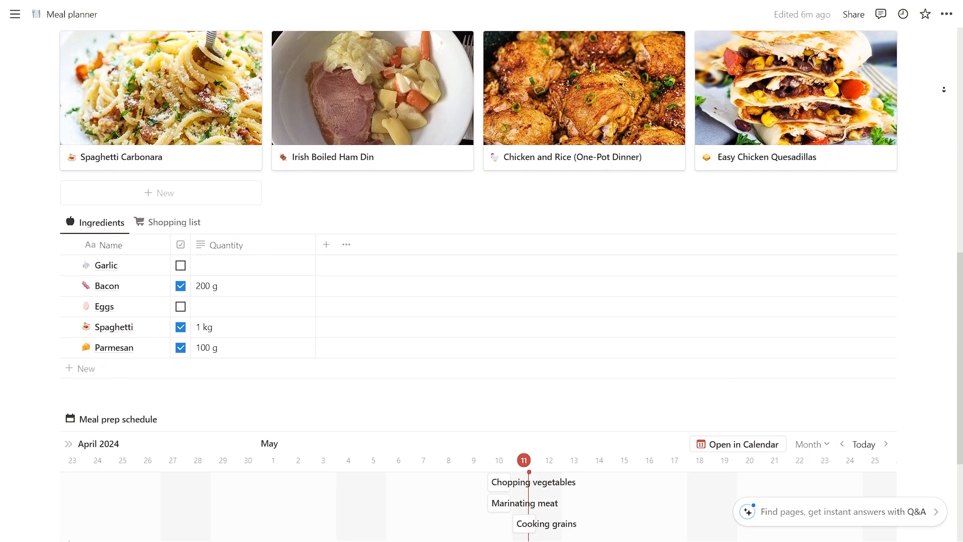
{"action": "scroll", "coordinate": [482, 281], "scroll_direction": "down", "scroll_amount": 3}
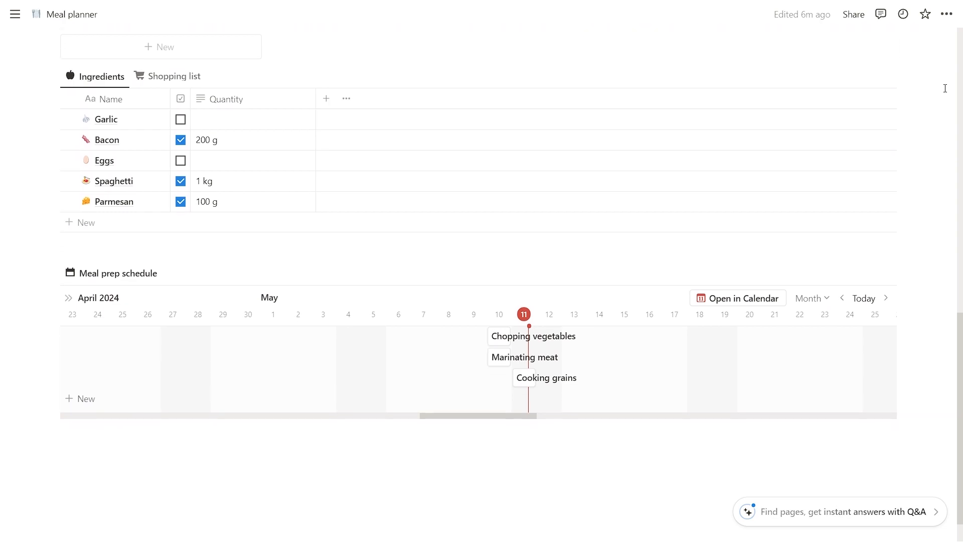
{"action": "scroll", "coordinate": [933, 125], "scroll_direction": "up", "scroll_amount": 9}
{"action": "scroll", "coordinate": [920, 163], "scroll_direction": "up", "scroll_amount": 10}
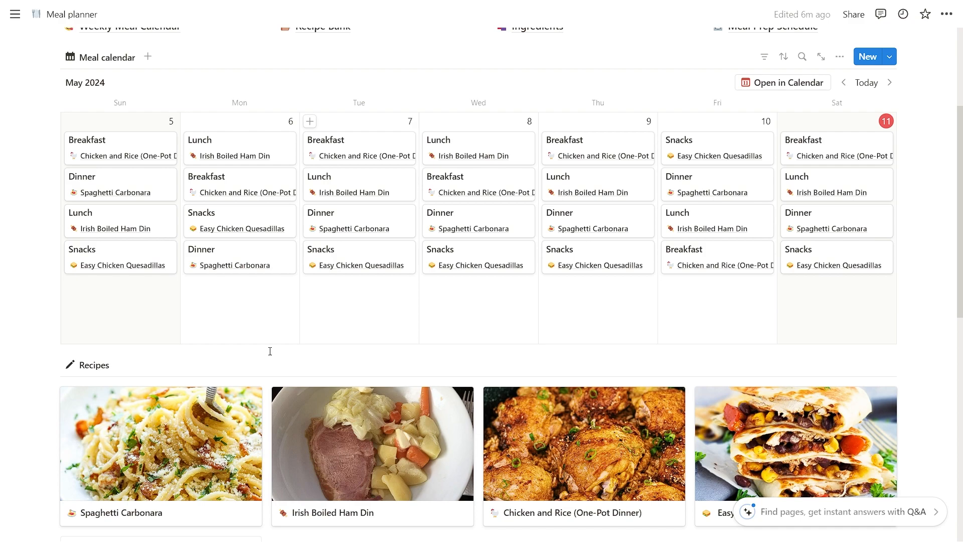
Add a full-page database to the Meal planner page and title it "Weekly Meal Calendar"
{"action": "left_click", "coordinate": [134, 474]}
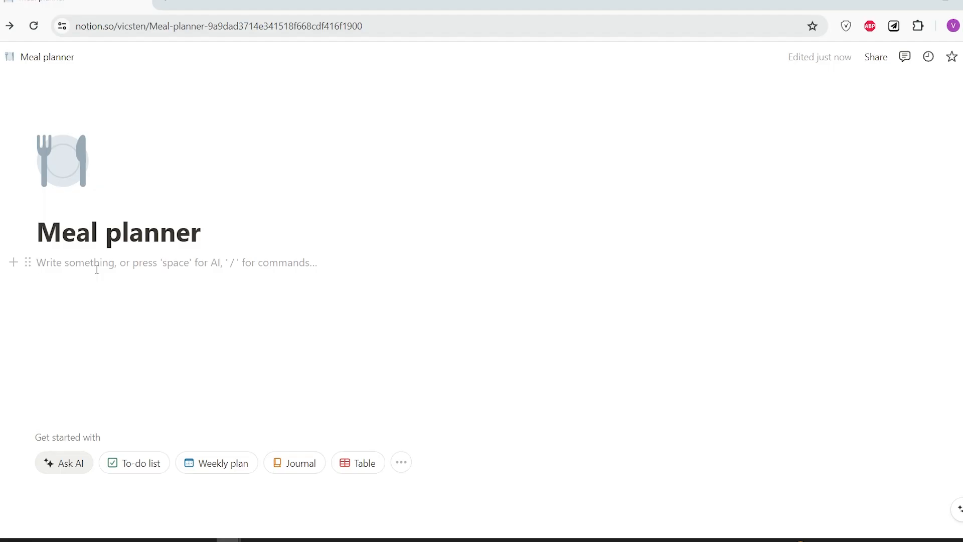
{"action": "type", "text": "/data"}
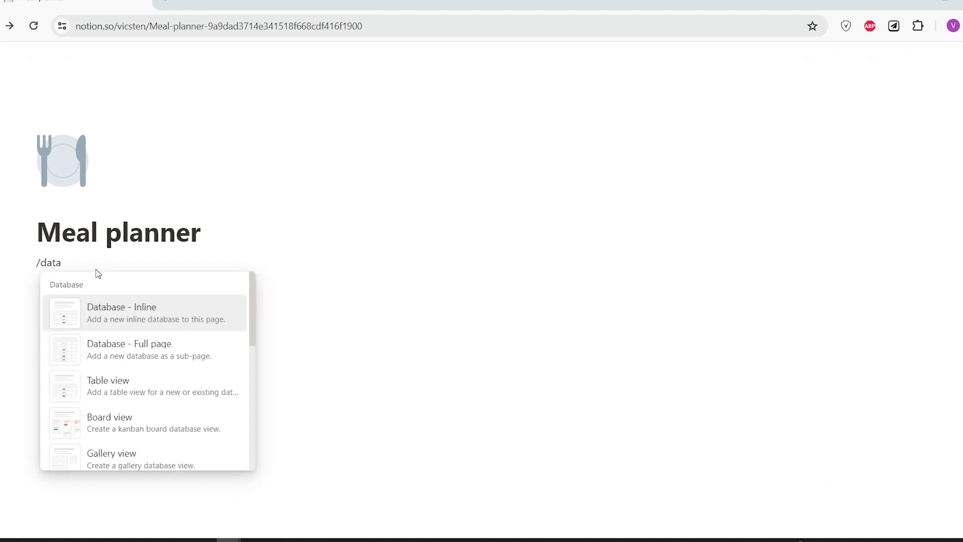
{"action": "left_click", "coordinate": [131, 346]}
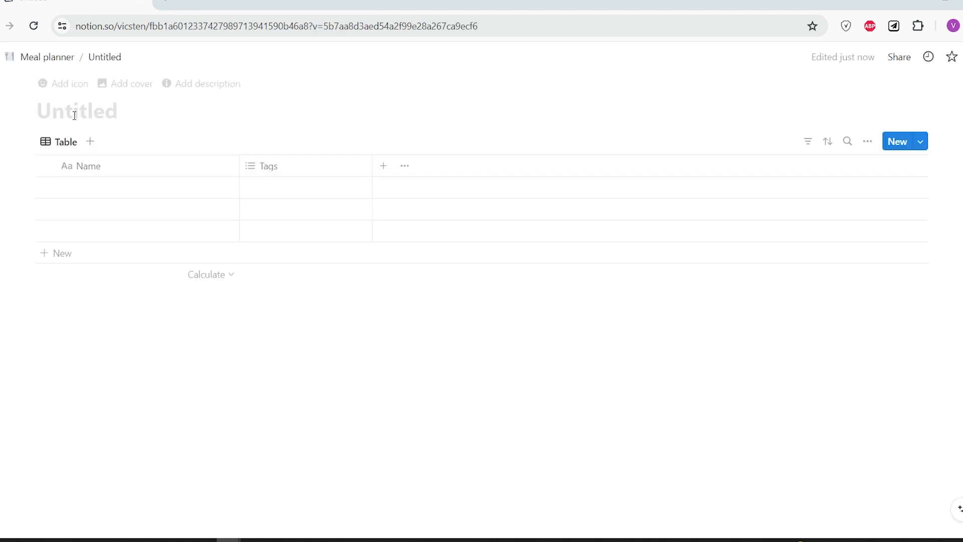
{"action": "left_click", "coordinate": [74, 112]}
{"action": "type", "text": "Weekly Mea"}
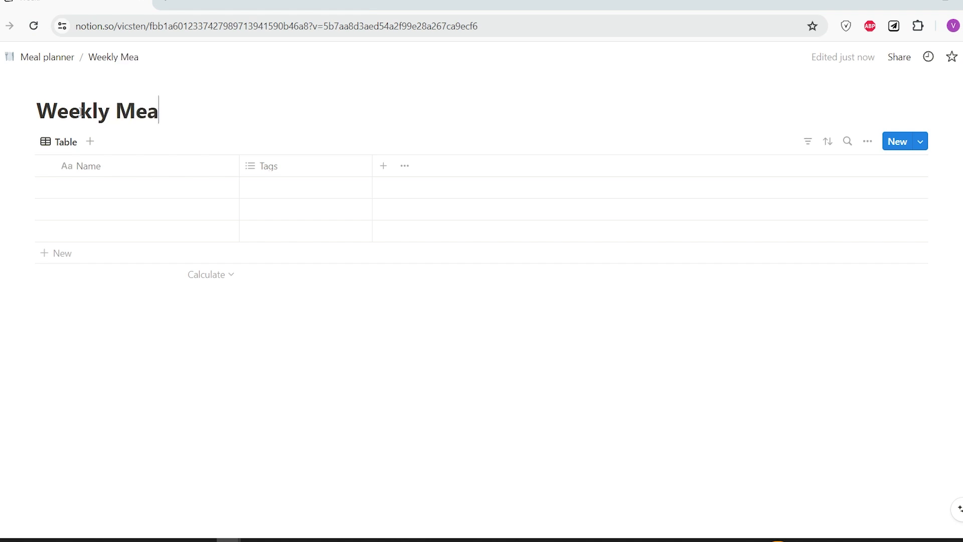
{"action": "type", "text": "l Calendar"}
Add a calendar view named "Calendar" to the database, showing the calendar by week
{"action": "left_click", "coordinate": [90, 141]}
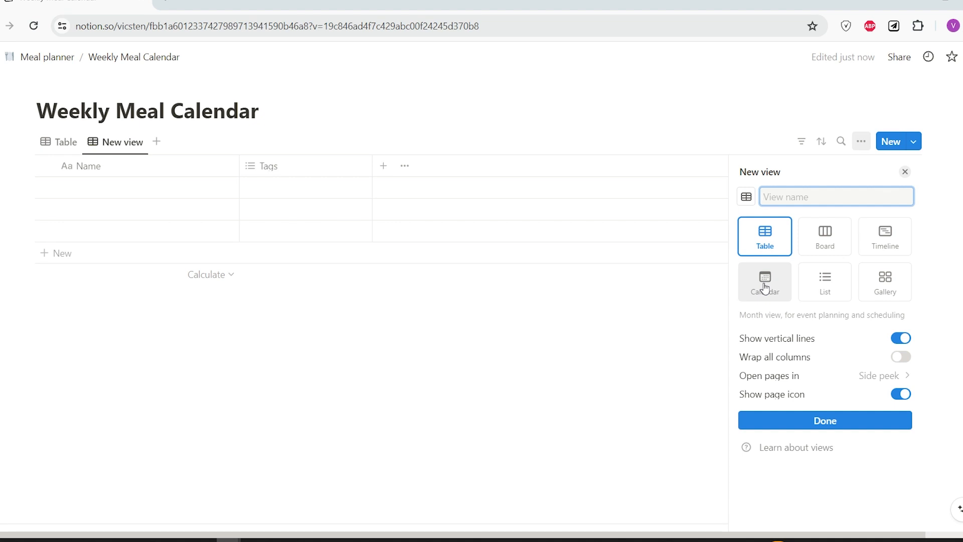
{"action": "left_click", "coordinate": [765, 281]}
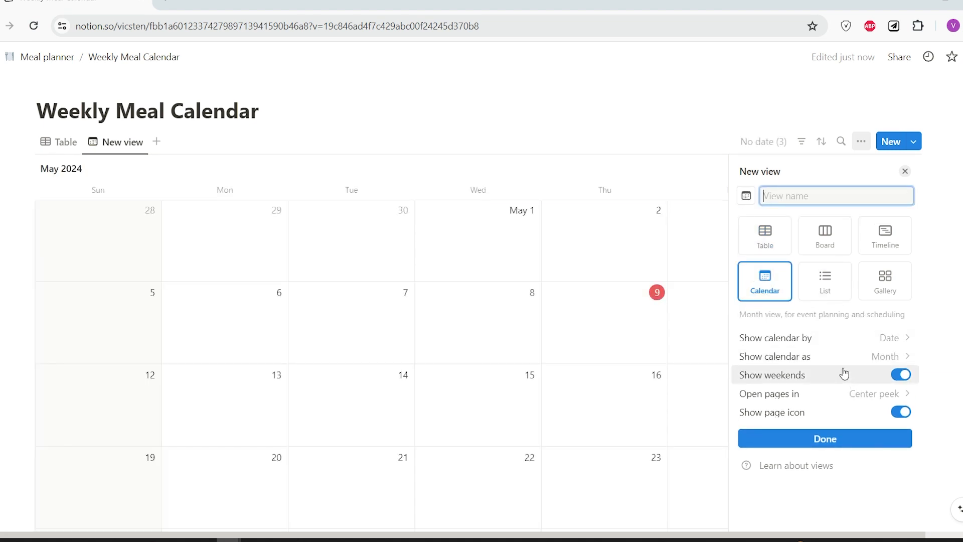
{"action": "left_click", "coordinate": [872, 358]}
{"action": "left_click", "coordinate": [853, 395]}
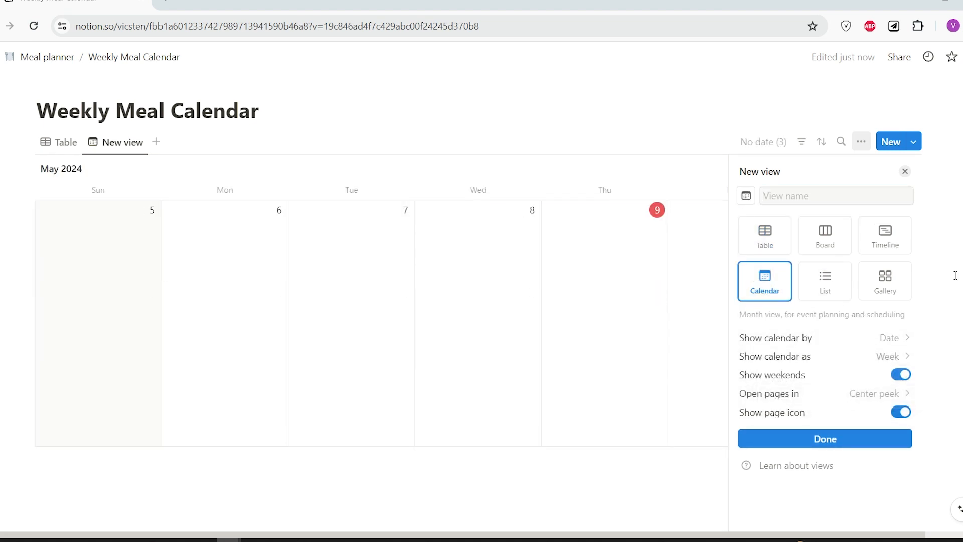
{"action": "left_click", "coordinate": [793, 203]}
{"action": "type", "text": "C"}
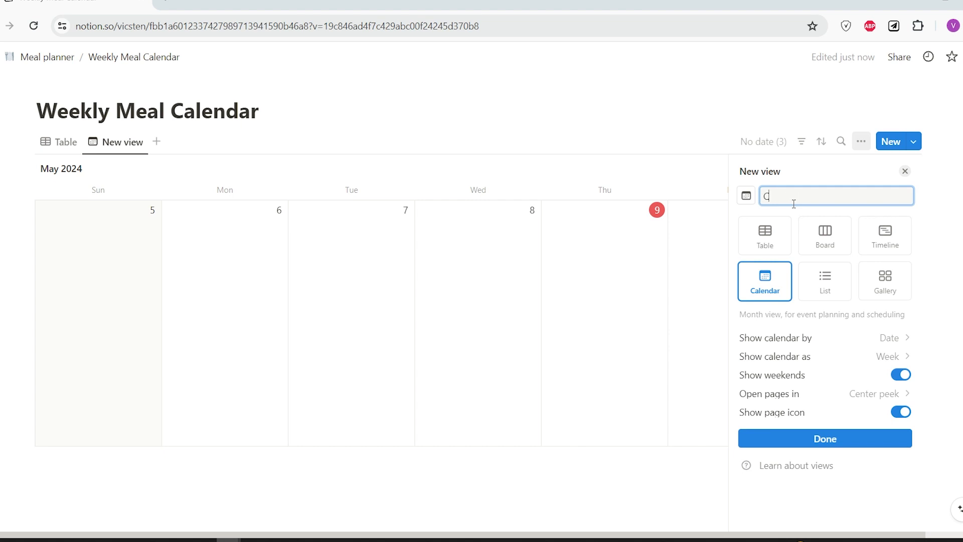
{"action": "type", "text": "alendar"}
{"action": "key", "text": "Return"}
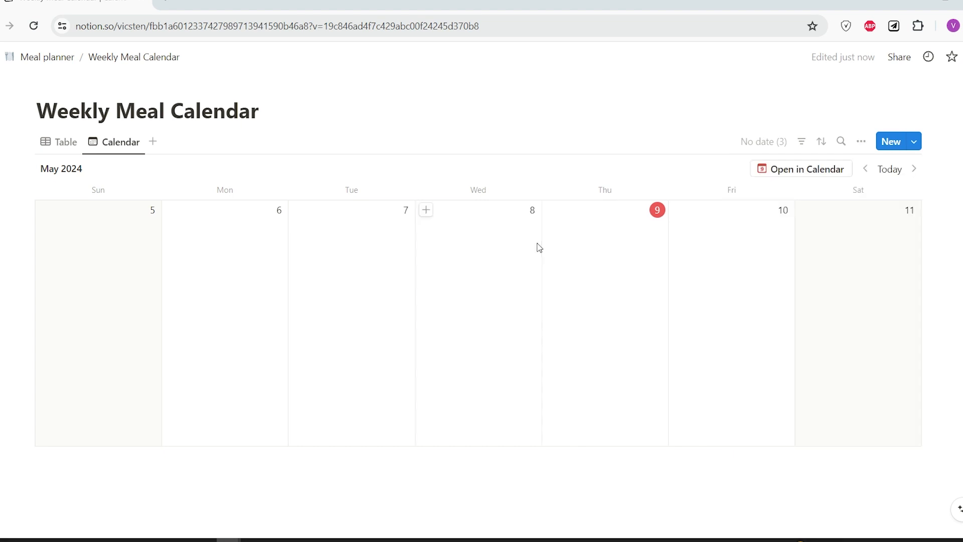
Create a new entry on May 9 and delete the Tags property from it
{"action": "left_click", "coordinate": [551, 209]}
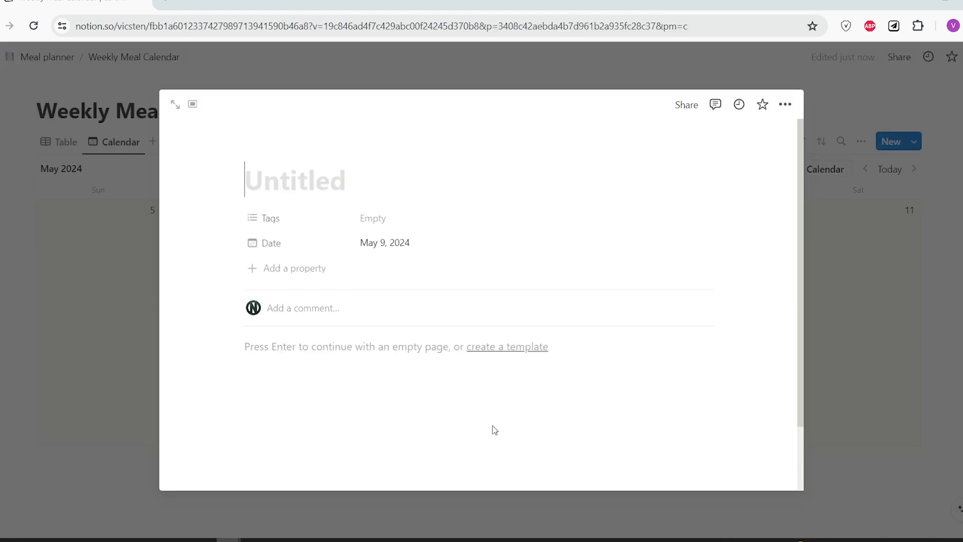
{"action": "left_click", "coordinate": [274, 218]}
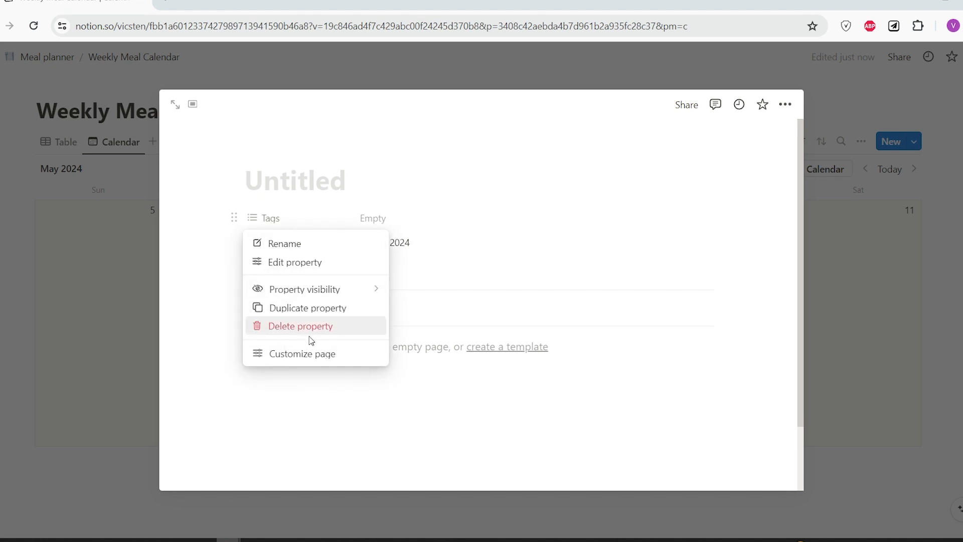
{"action": "left_click", "coordinate": [310, 335]}
{"action": "left_click", "coordinate": [488, 295]}
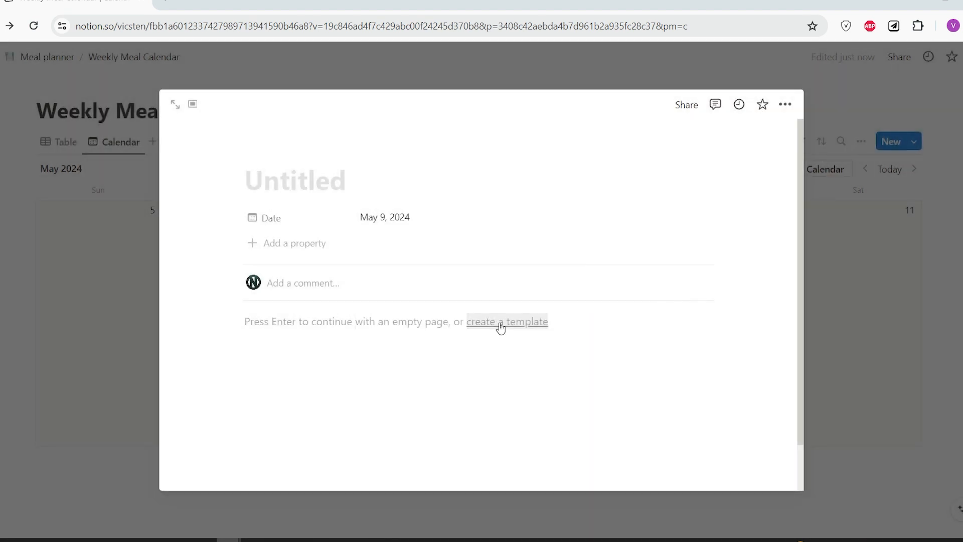
Create a page template titled "Breakfast" and apply it to the May 9 entry
{"action": "left_click", "coordinate": [501, 327]}
{"action": "type", "text": "Bre"}
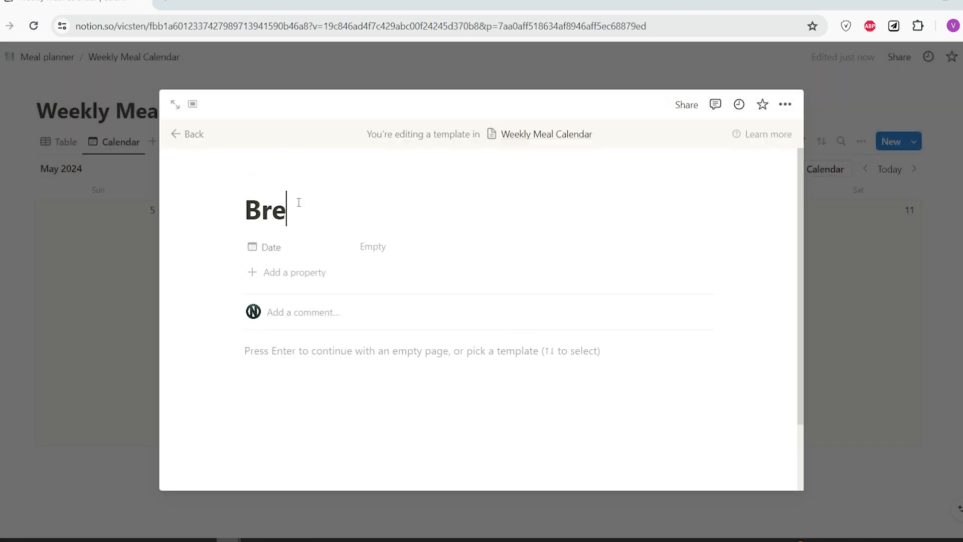
{"action": "type", "text": "akfast"}
{"action": "left_click", "coordinate": [875, 290]}
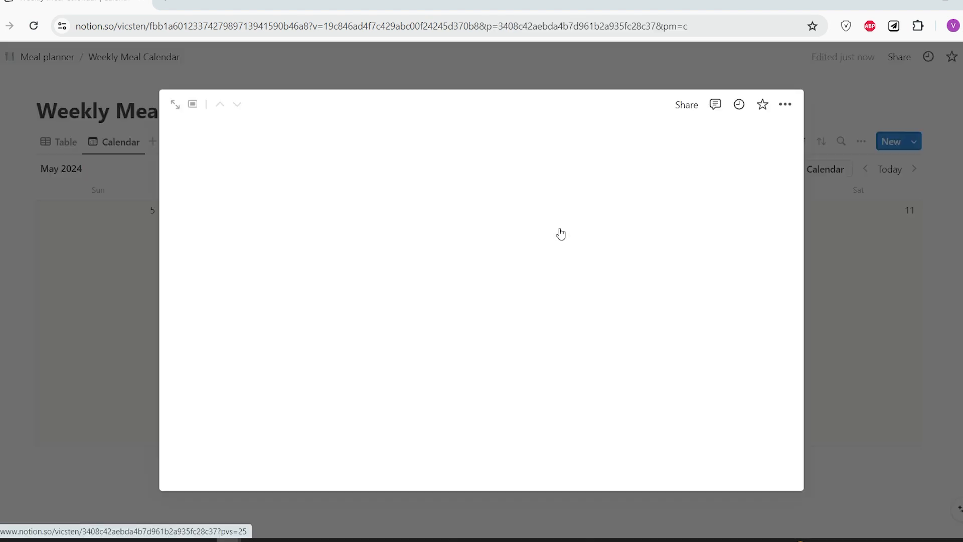
{"action": "key", "text": "Escape"}
Add another May 9 entry, create a "Lunch" template from it and apply that template
{"action": "left_click", "coordinate": [552, 213]}
{"action": "left_click", "coordinate": [333, 402]}
{"action": "type", "text": "Lunch"}
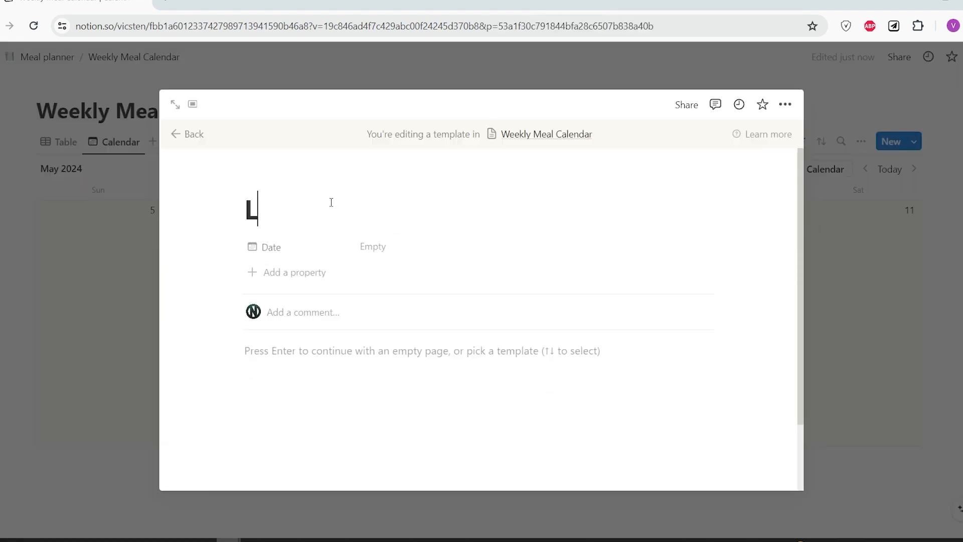
{"action": "key", "text": "Escape"}
{"action": "left_click", "coordinate": [301, 378]}
{"action": "left_click", "coordinate": [529, 509]}
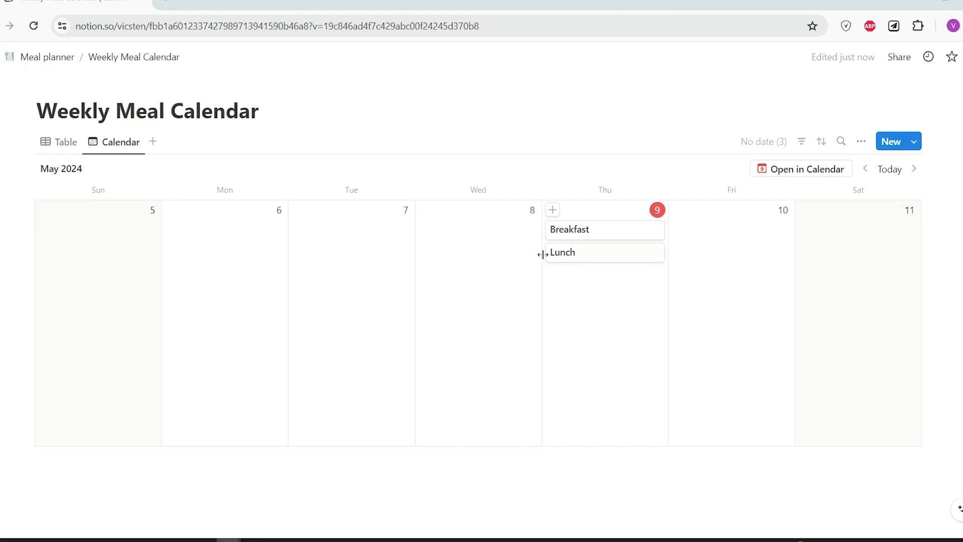
Add a third May 9 entry, create a "Dinner" template from it and apply that template
{"action": "left_click", "coordinate": [552, 209]}
{"action": "left_click", "coordinate": [321, 424]}
{"action": "type", "text": "Dinner"}
{"action": "left_click", "coordinate": [182, 134]}
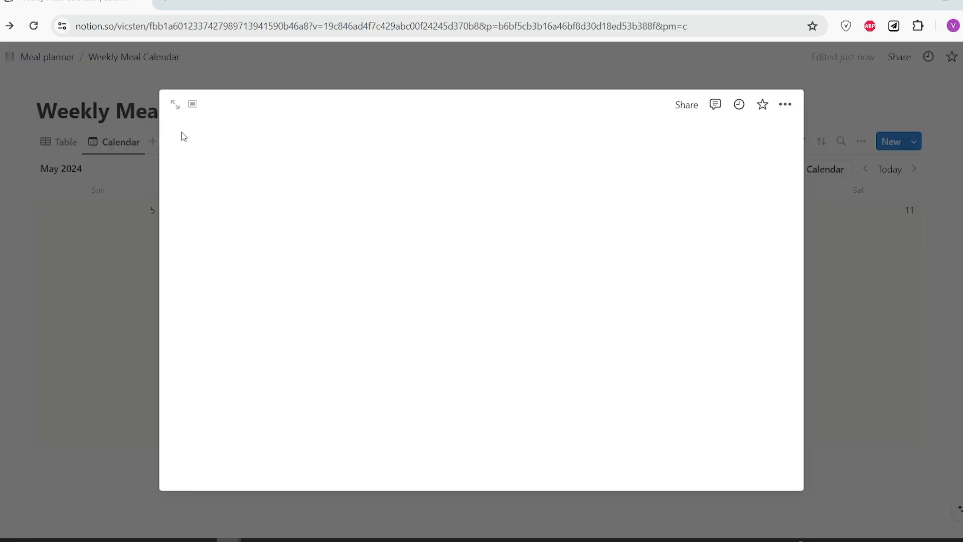
{"action": "left_click", "coordinate": [440, 404]}
{"action": "left_click", "coordinate": [863, 392]}
Add a May 9 entry titled "Snacks" and turn off top-level page discussions for all Weekly Meal Calendar pages
{"action": "left_click", "coordinate": [551, 209]}
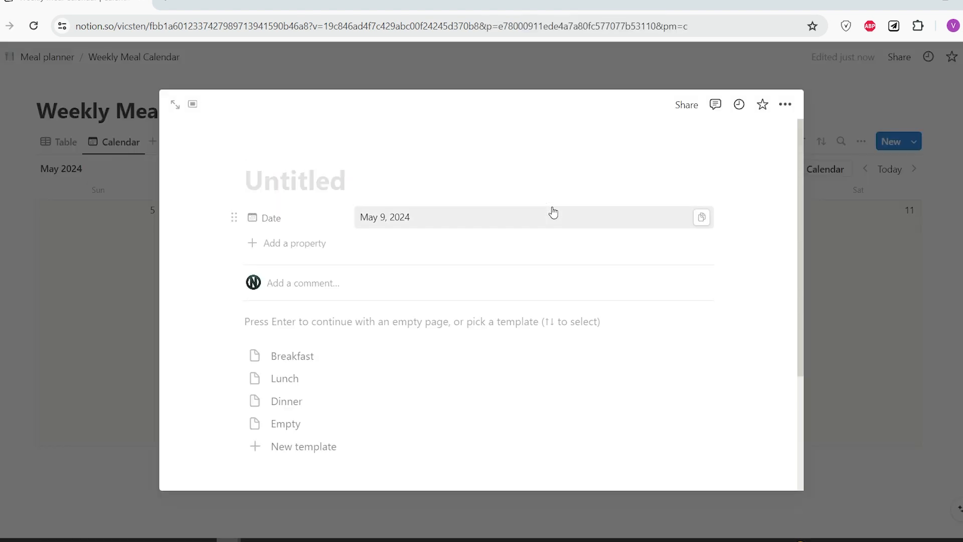
{"action": "type", "text": "Snacks"}
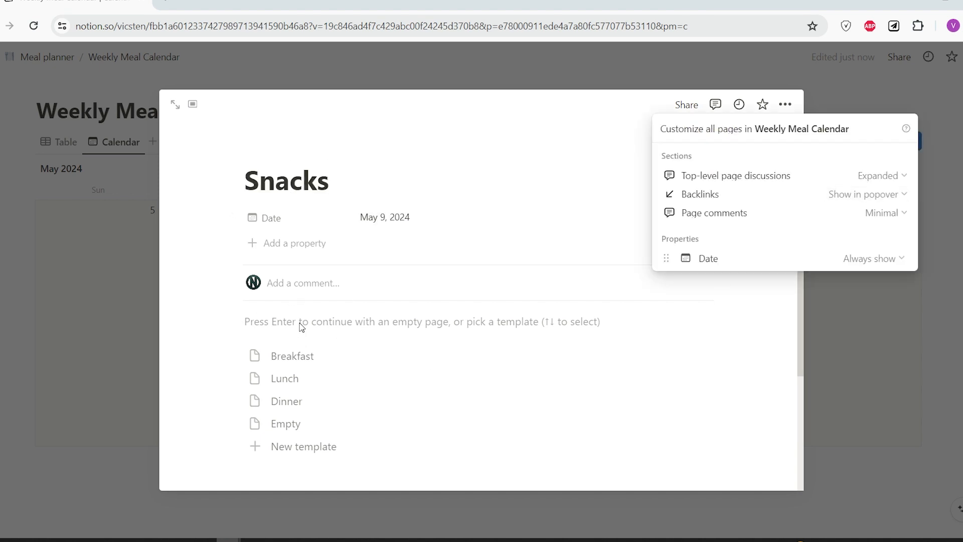
{"action": "left_click", "coordinate": [896, 175]}
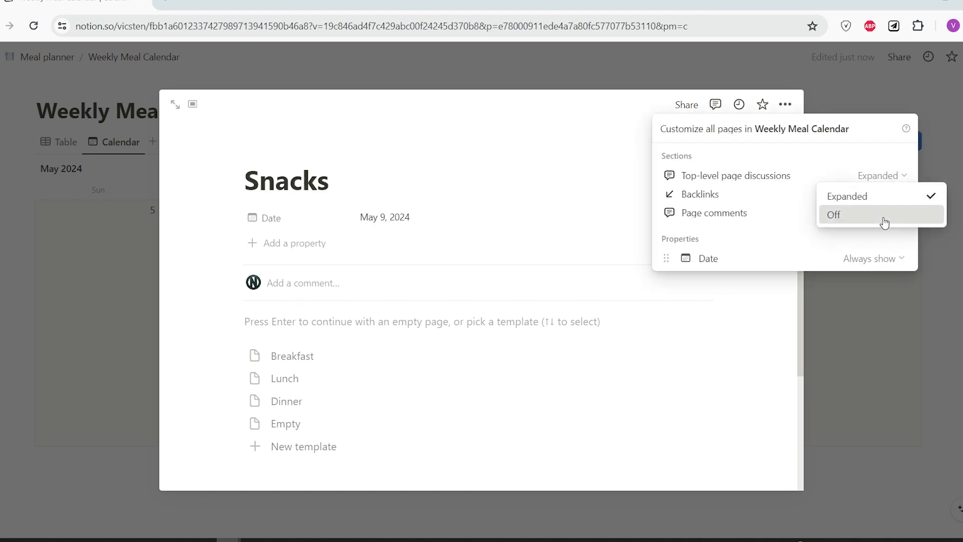
{"action": "left_click", "coordinate": [881, 216]}
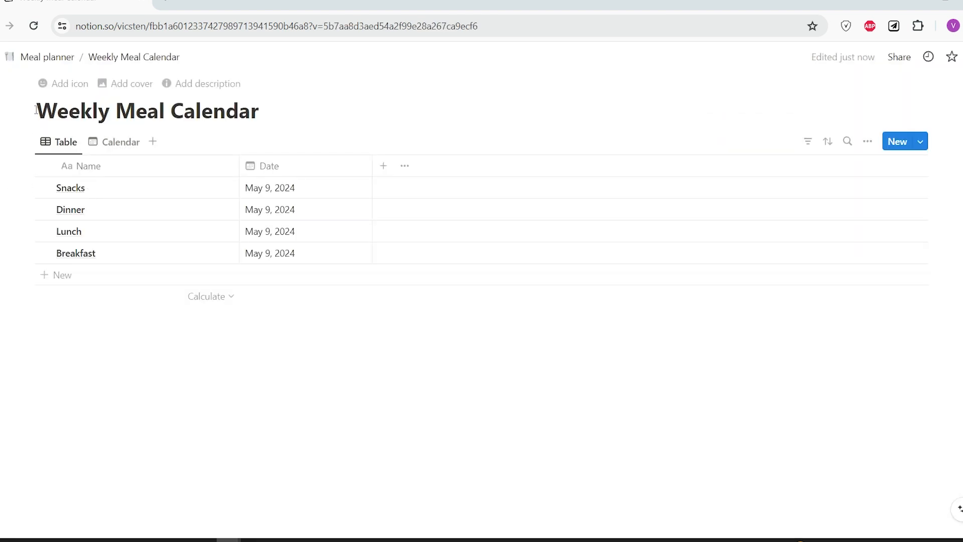
Give the Weekly Meal Calendar database a yummy-face emoji icon and narrow the Name column in its table view
{"action": "left_click", "coordinate": [60, 83]}
{"action": "left_click", "coordinate": [88, 220]}
{"action": "left_click_drag", "start_coordinate": [239, 165], "coordinate": [125, 166]}
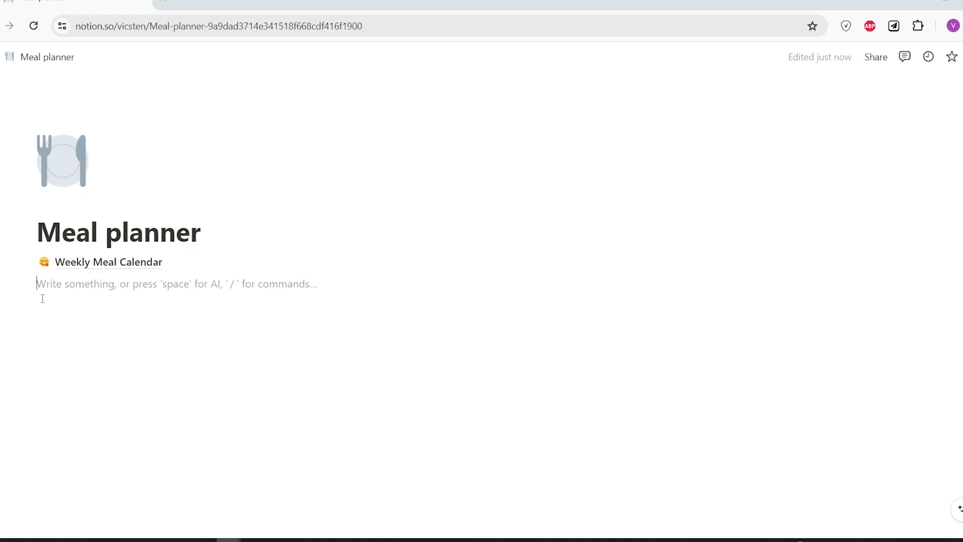
Add a second full-page database below Weekly Meal Calendar on the Meal planner page and title it "Recipe Bank"
{"action": "type", "text": "/data"}
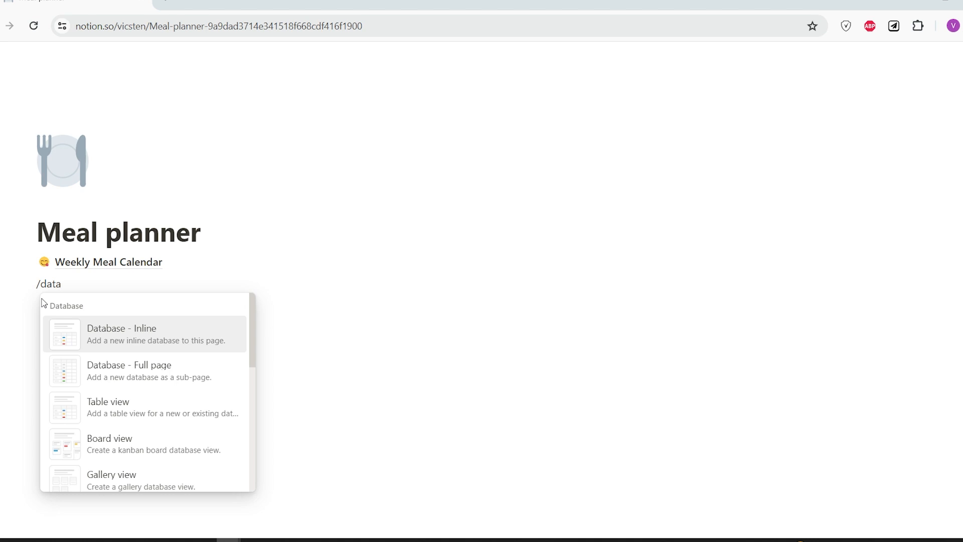
{"action": "key", "text": "Down"}
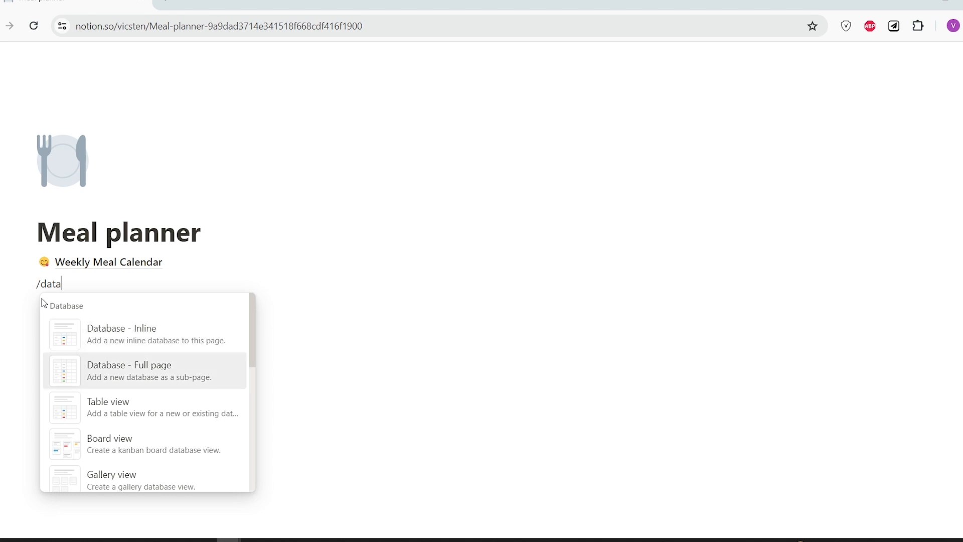
{"action": "key", "text": "Return"}
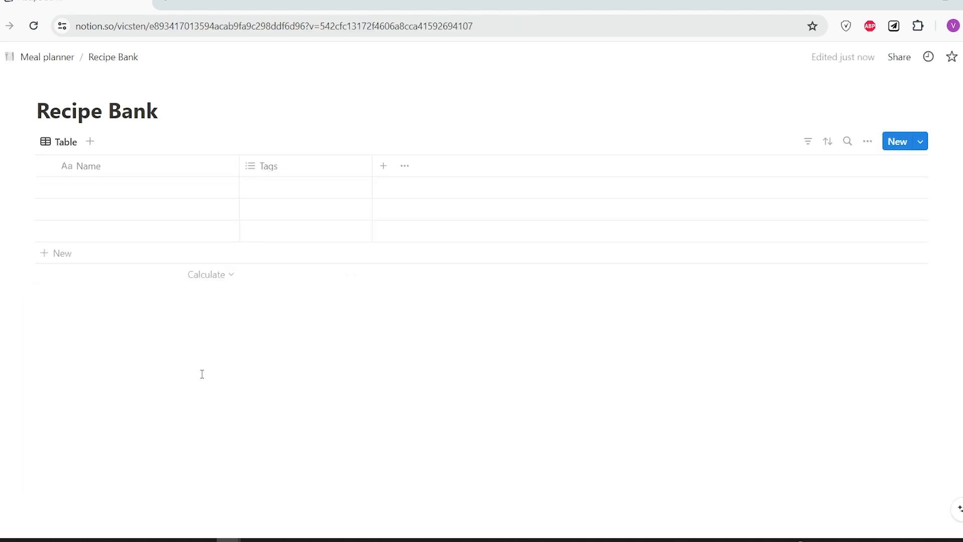
Open the first blank row of Recipe Bank as a page and delete the Tags property
{"action": "left_click", "coordinate": [178, 253]}
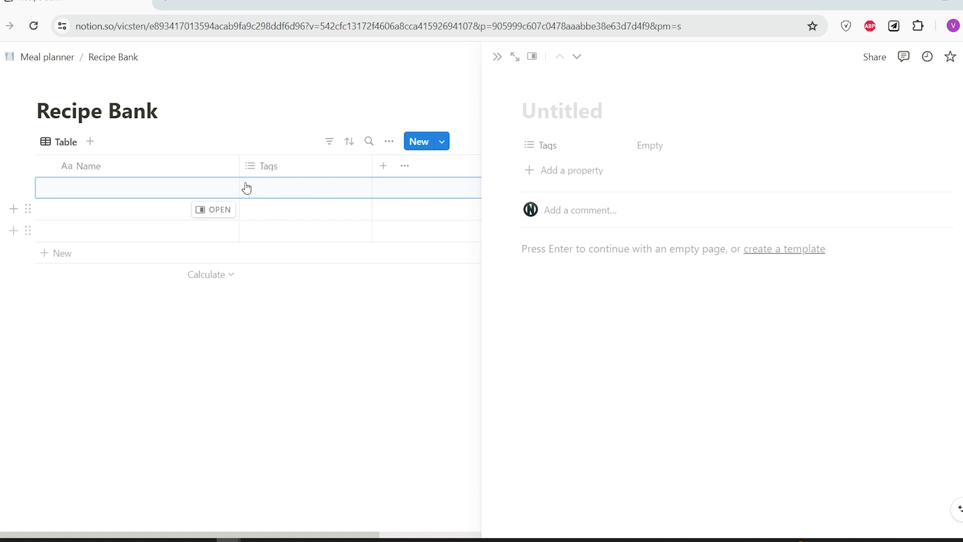
{"action": "left_click", "coordinate": [568, 145]}
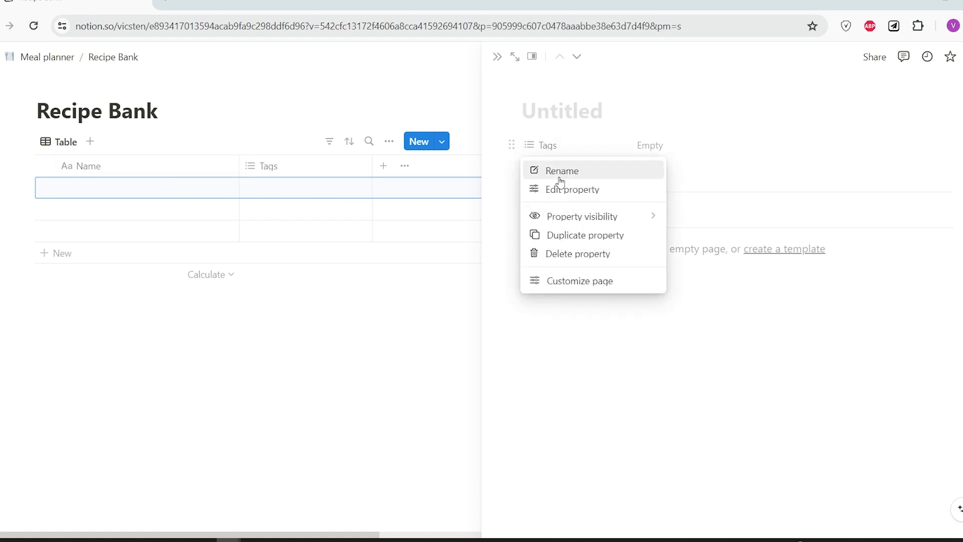
{"action": "left_click", "coordinate": [566, 257]}
{"action": "left_click", "coordinate": [523, 294]}
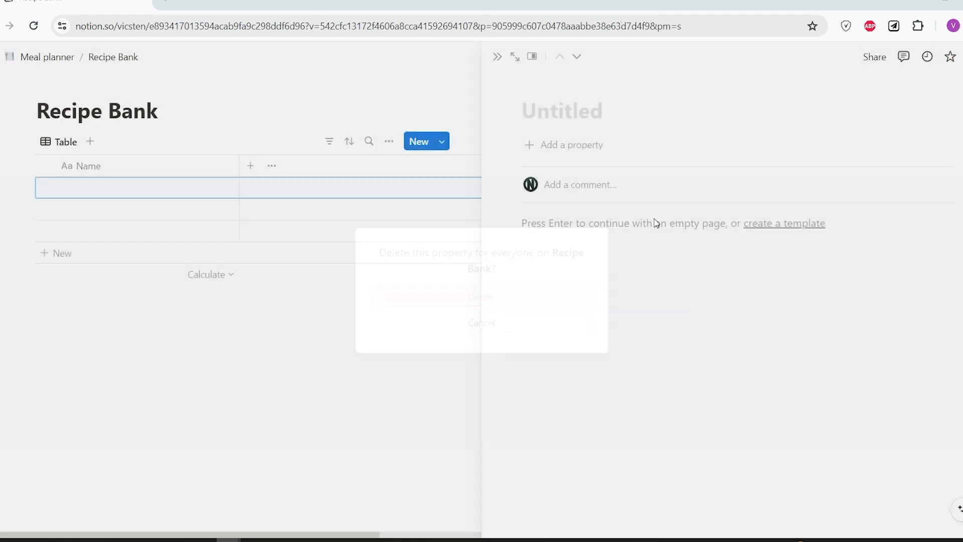
Turn off top-level page discussions for all Recipe Bank pages and close the untitled page preview
{"action": "left_click", "coordinate": [959, 57]}
{"action": "left_click", "coordinate": [953, 153]}
{"action": "left_click", "coordinate": [931, 198]}
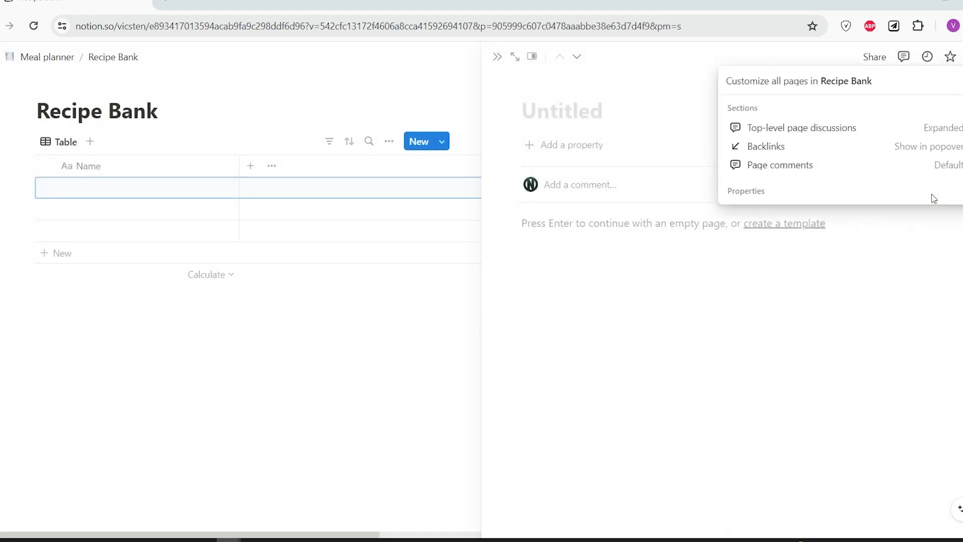
{"action": "left_click", "coordinate": [941, 128]}
{"action": "left_click", "coordinate": [907, 174]}
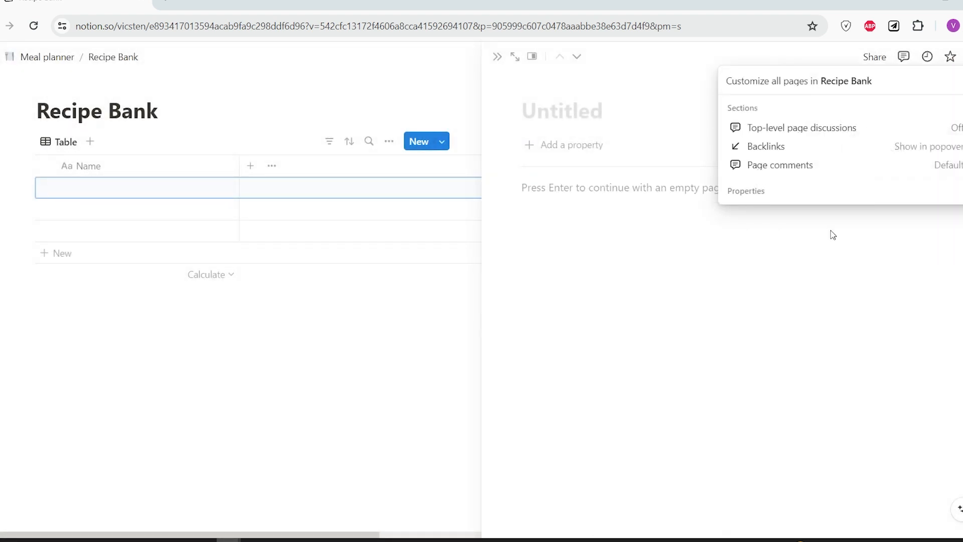
{"action": "left_click", "coordinate": [401, 333]}
{"action": "left_click", "coordinate": [402, 333]}
Rename the Recipe Bank table's Name property to "Recipe name"
{"action": "left_click", "coordinate": [88, 166]}
{"action": "type", "text": "Recipe"}
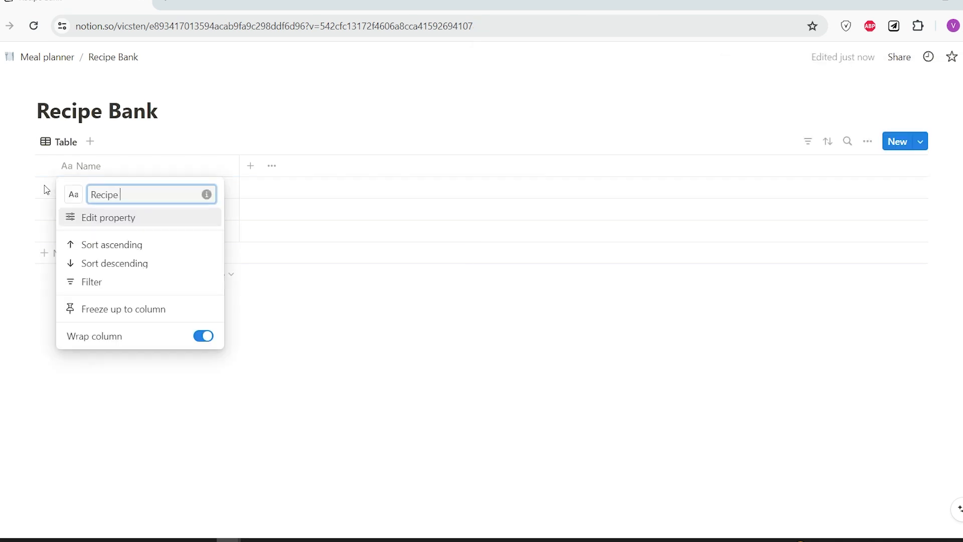
{"action": "type", "text": " name"}
Add a text property named "Ingredients" to the Recipe Bank table
{"action": "left_click", "coordinate": [250, 165]}
{"action": "left_click", "coordinate": [768, 345]}
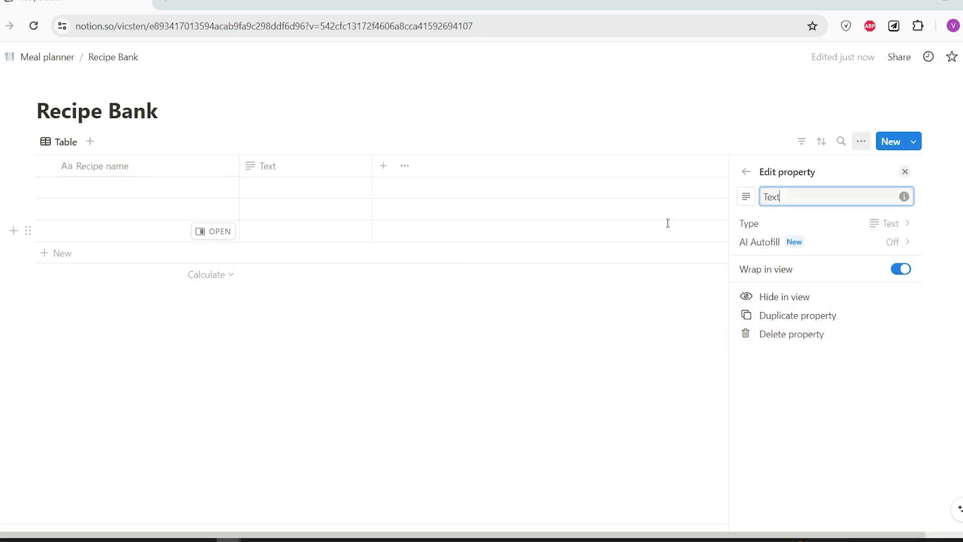
{"action": "left_click", "coordinate": [266, 166]}
{"action": "key", "text": "BackSpace"}
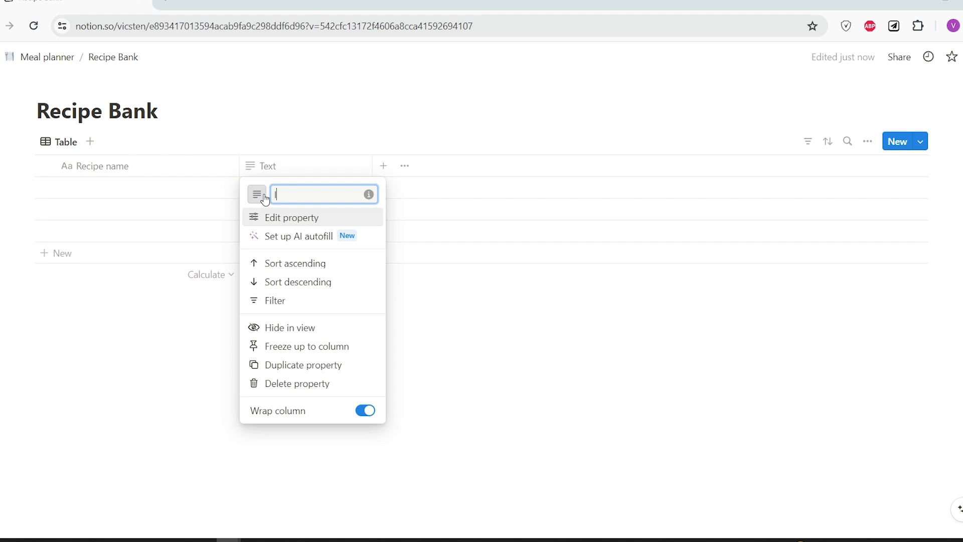
{"action": "type", "text": "Ingredients"}
{"action": "key", "text": "Return"}
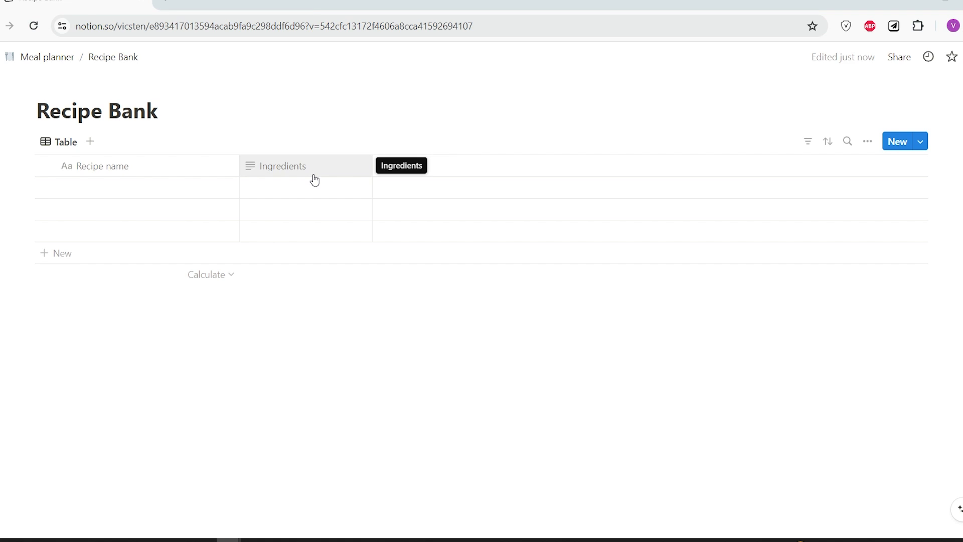
Add a URL property named "Source" to the Recipe Bank table
{"action": "left_click", "coordinate": [380, 165]}
{"action": "left_click", "coordinate": [766, 446]}
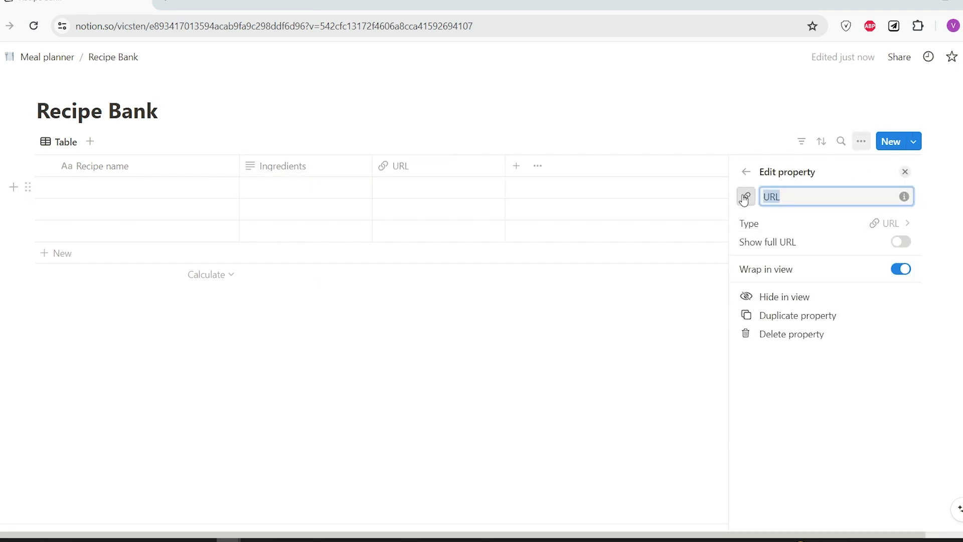
{"action": "type", "text": "Source"}
From the open Spaghetti Carbonara recipe webpage, add a Save to Notion form that targets the Recipe Bank database
{"action": "left_click", "coordinate": [893, 26]}
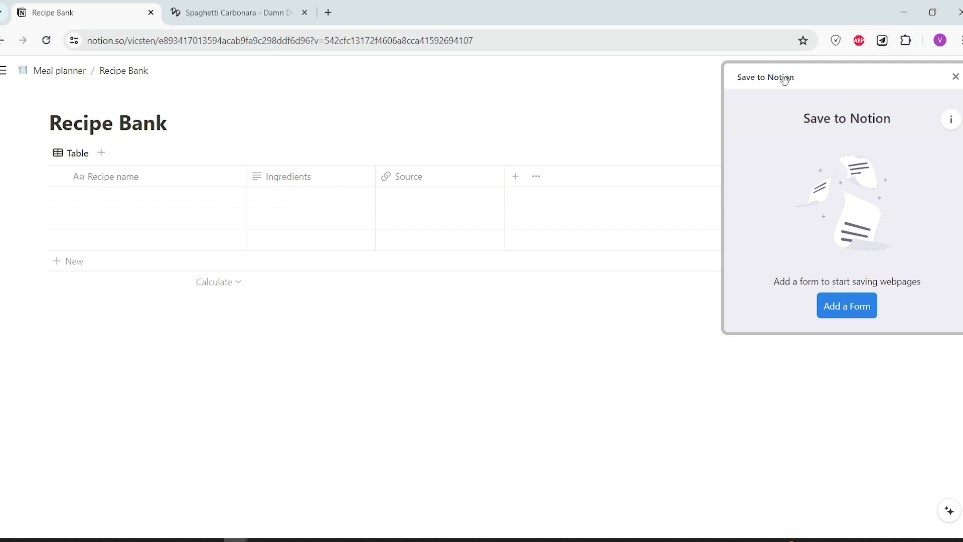
{"action": "left_click", "coordinate": [882, 40]}
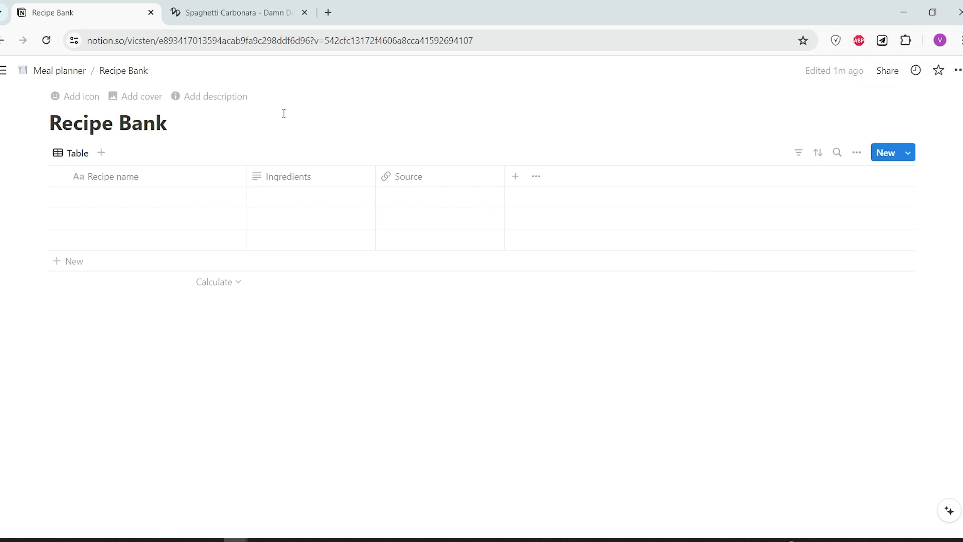
{"action": "left_click", "coordinate": [236, 12]}
{"action": "scroll", "coordinate": [703, 342], "scroll_direction": "up", "scroll_amount": 10}
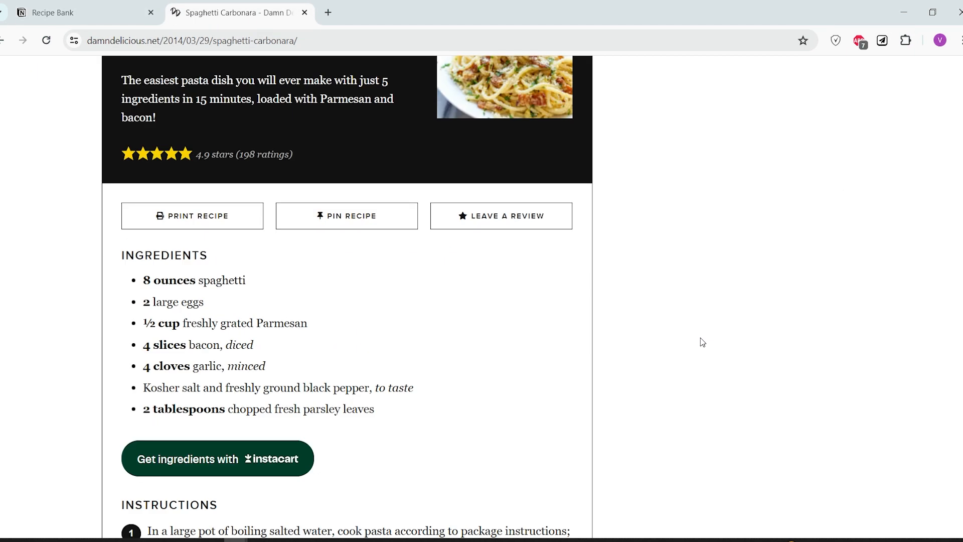
{"action": "scroll", "coordinate": [702, 342], "scroll_direction": "up", "scroll_amount": 3}
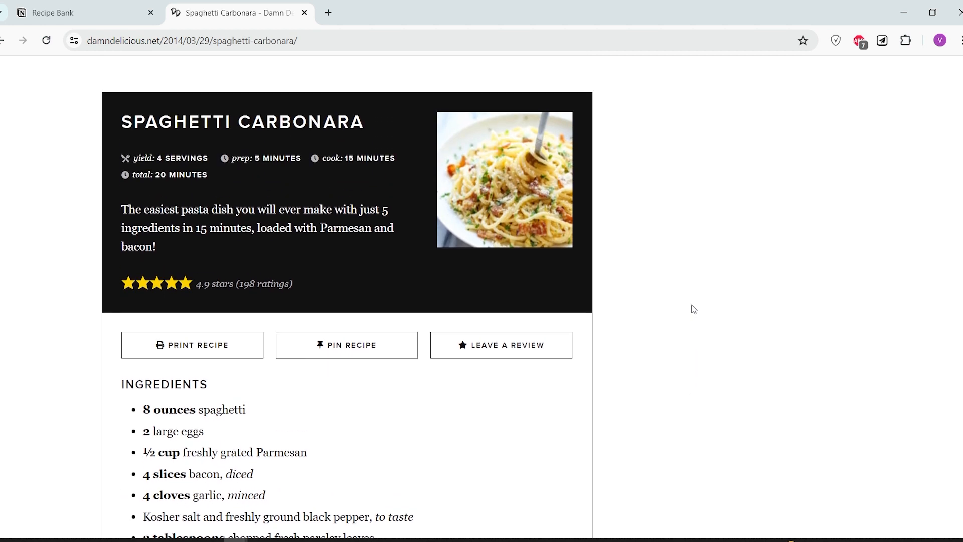
{"action": "scroll", "coordinate": [684, 318], "scroll_direction": "down", "scroll_amount": 3}
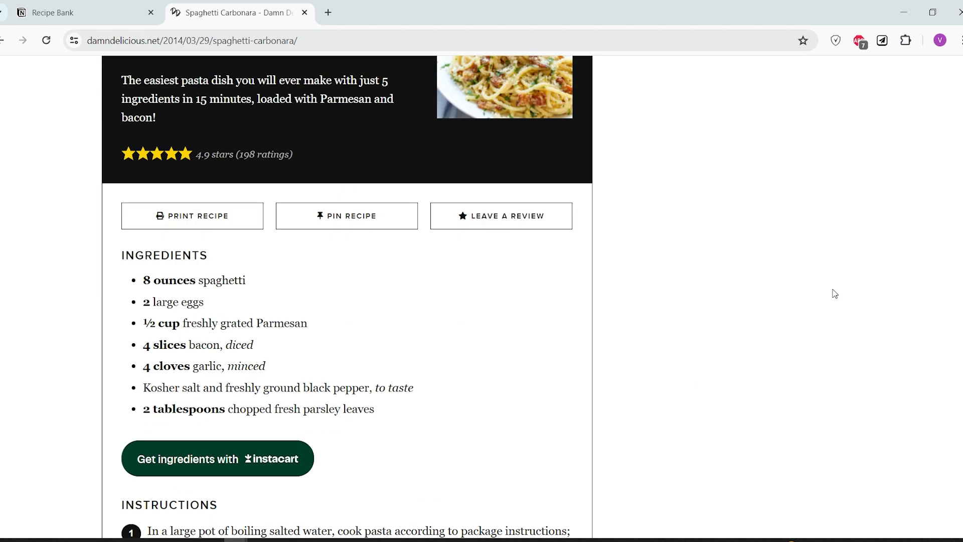
{"action": "left_click", "coordinate": [883, 40]}
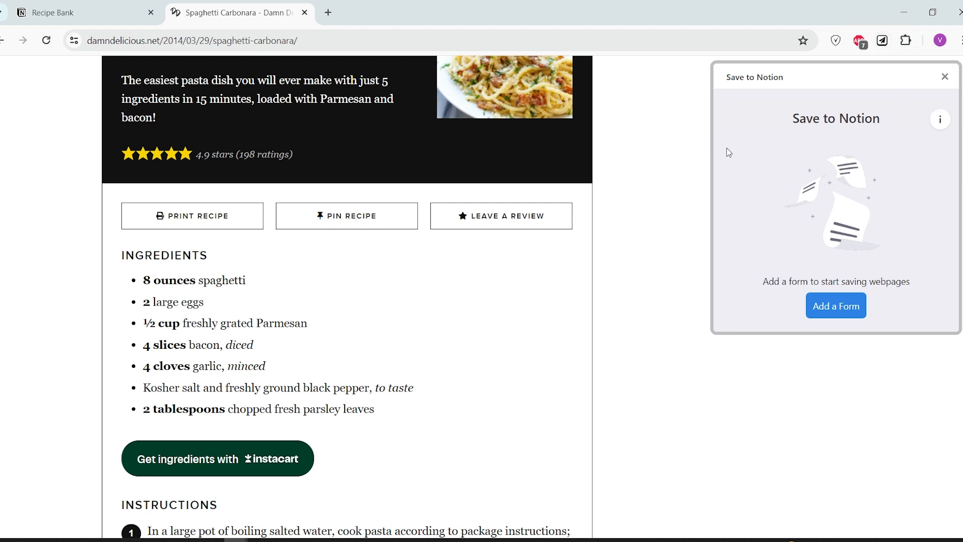
{"action": "left_click", "coordinate": [831, 311]}
{"action": "left_click", "coordinate": [856, 156]}
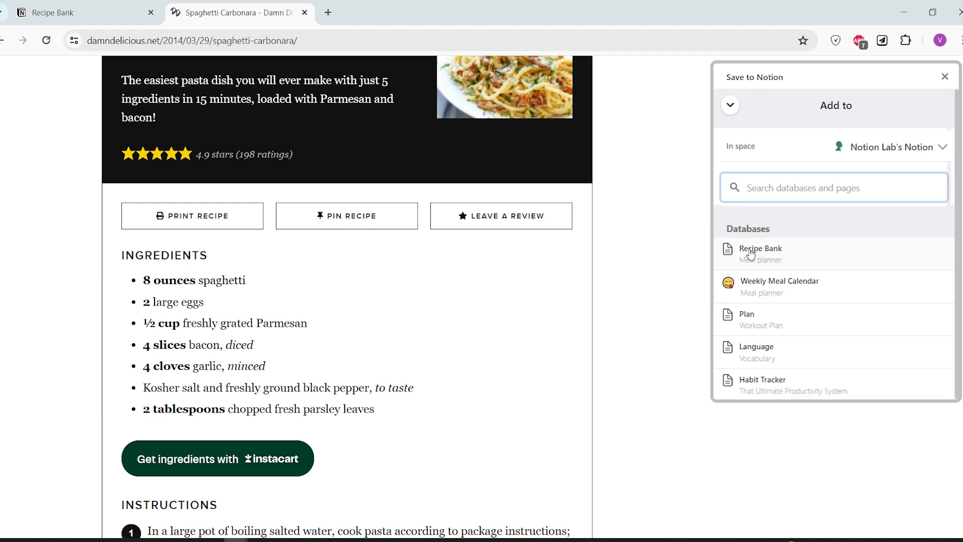
{"action": "left_click", "coordinate": [754, 253]}
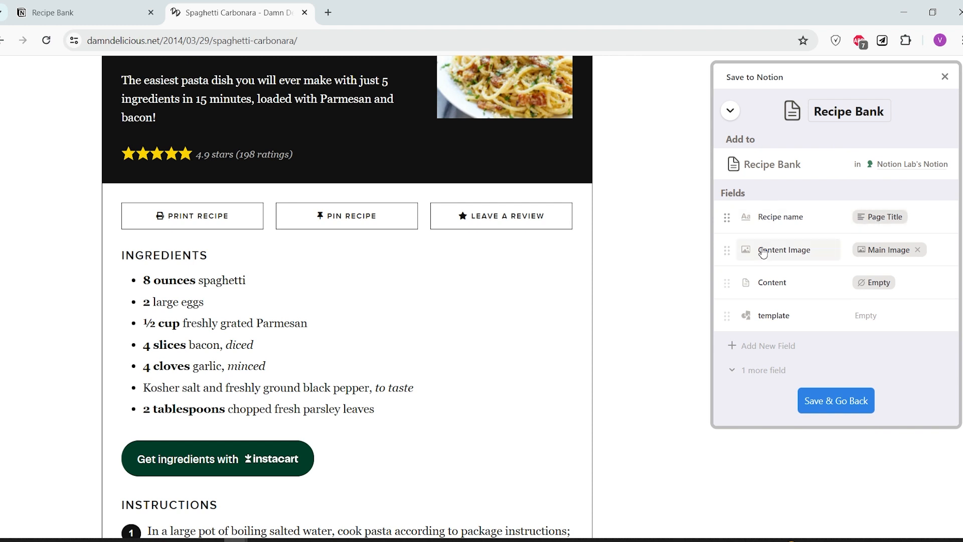
Set the Recipe Bank form's Content field to Webpage Content and save the form
{"action": "left_click", "coordinate": [879, 283]}
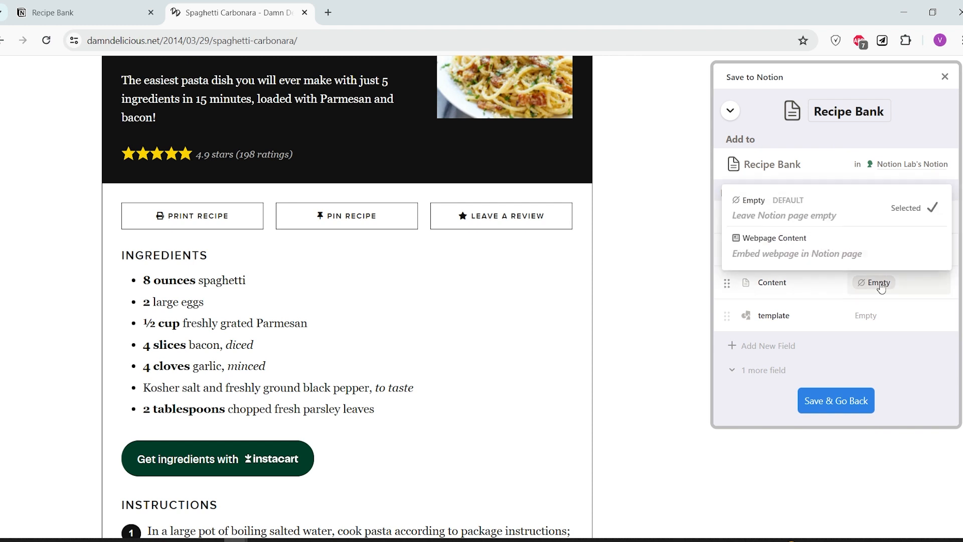
{"action": "left_click", "coordinate": [795, 254]}
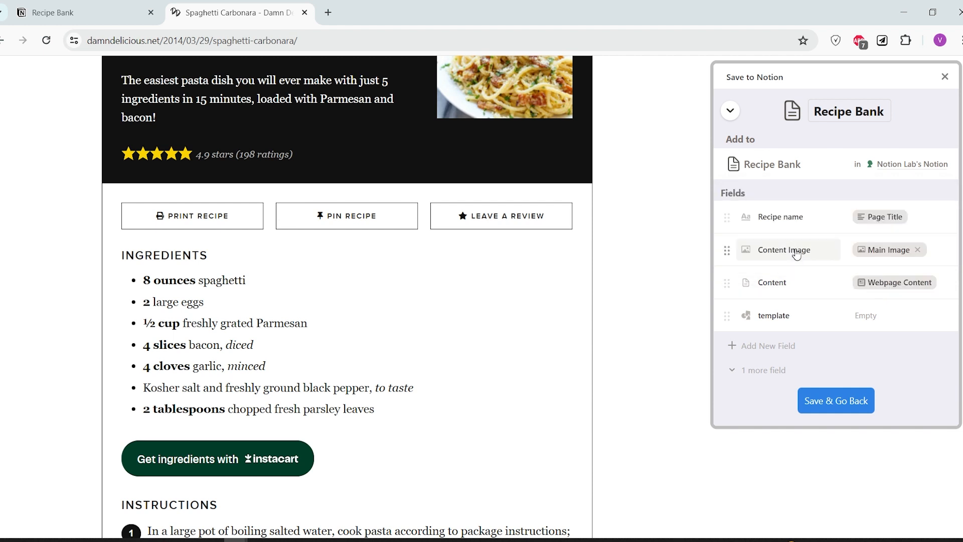
{"action": "left_click", "coordinate": [828, 401]}
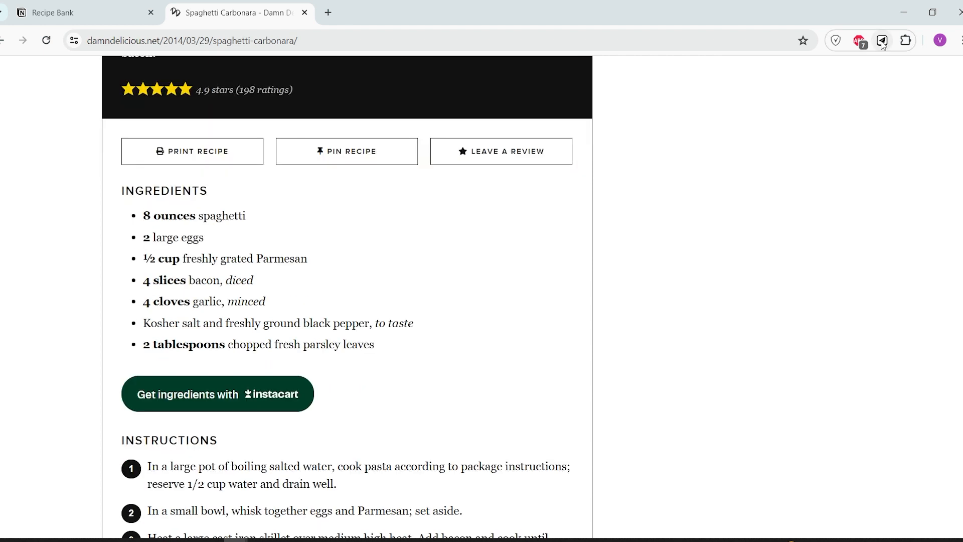
Open the Recipe Bank form for the recipe webpage and shorten the recipe name to "Spaghetti Carbonara"
{"action": "left_click", "coordinate": [883, 44]}
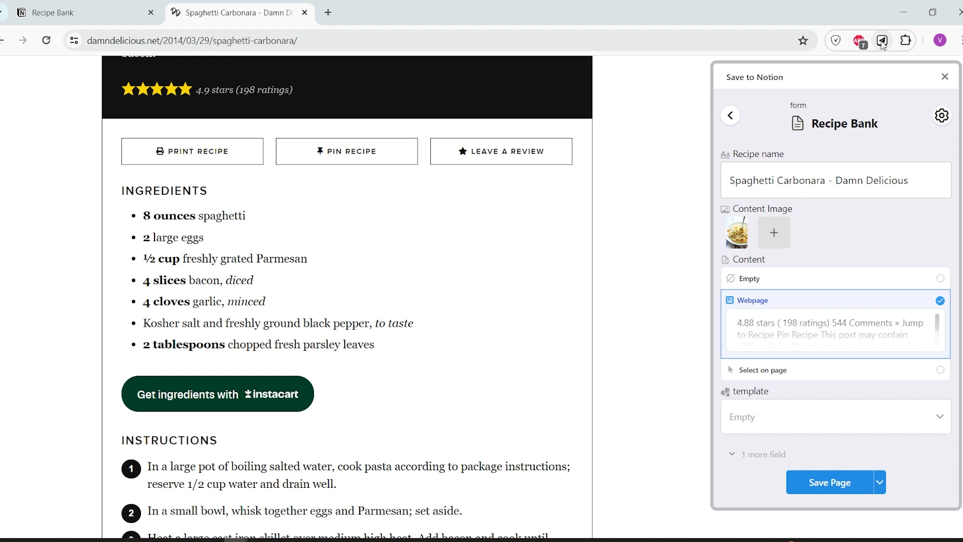
{"action": "left_click_drag", "start_coordinate": [908, 180], "coordinate": [826, 172]}
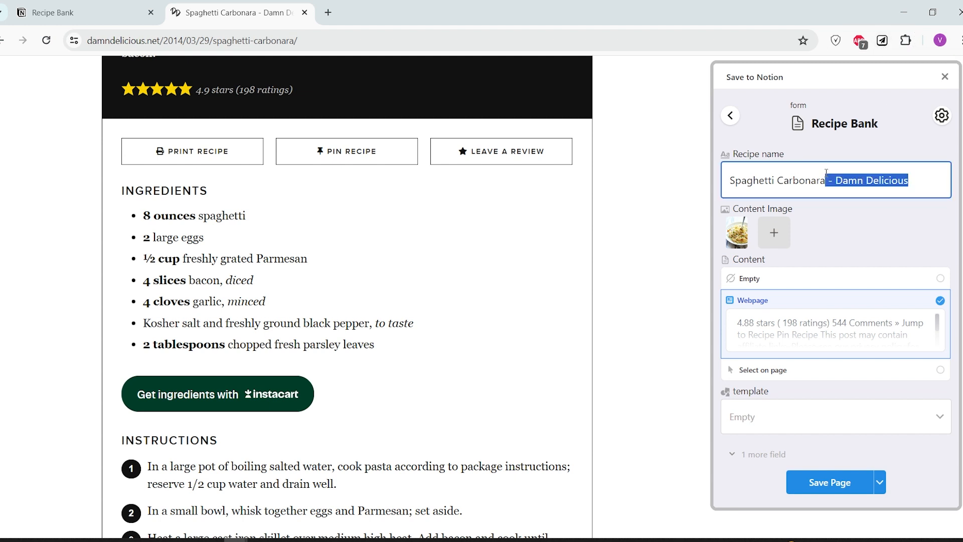
{"action": "key", "text": "BackSpace"}
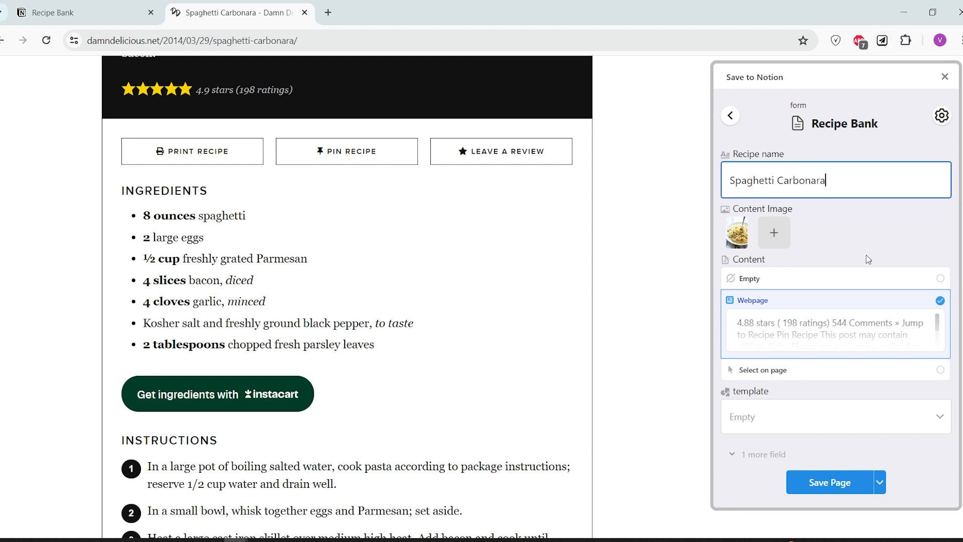
Clip only the webpage block holding the recipe's ingredients and instructions as the form's content
{"action": "left_click", "coordinate": [776, 371]}
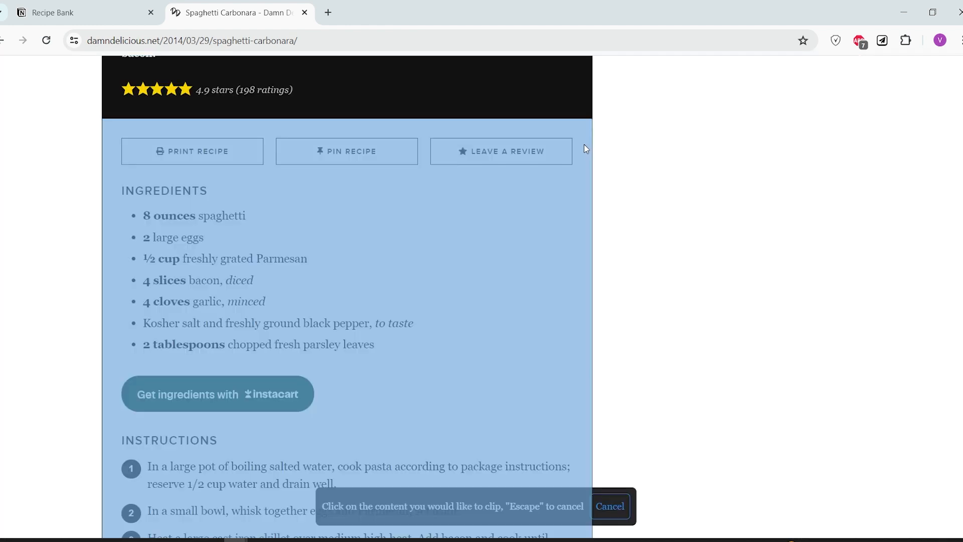
{"action": "scroll", "coordinate": [616, 225], "scroll_direction": "up", "scroll_amount": 6}
{"action": "scroll", "coordinate": [653, 303], "scroll_direction": "down", "scroll_amount": 6}
{"action": "scroll", "coordinate": [662, 288], "scroll_direction": "up", "scroll_amount": 3}
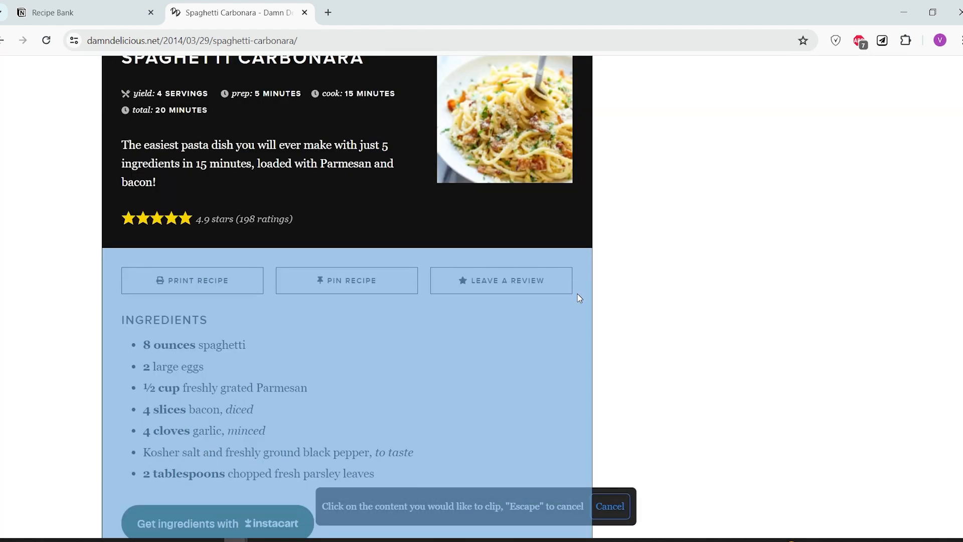
{"action": "left_click", "coordinate": [583, 277]}
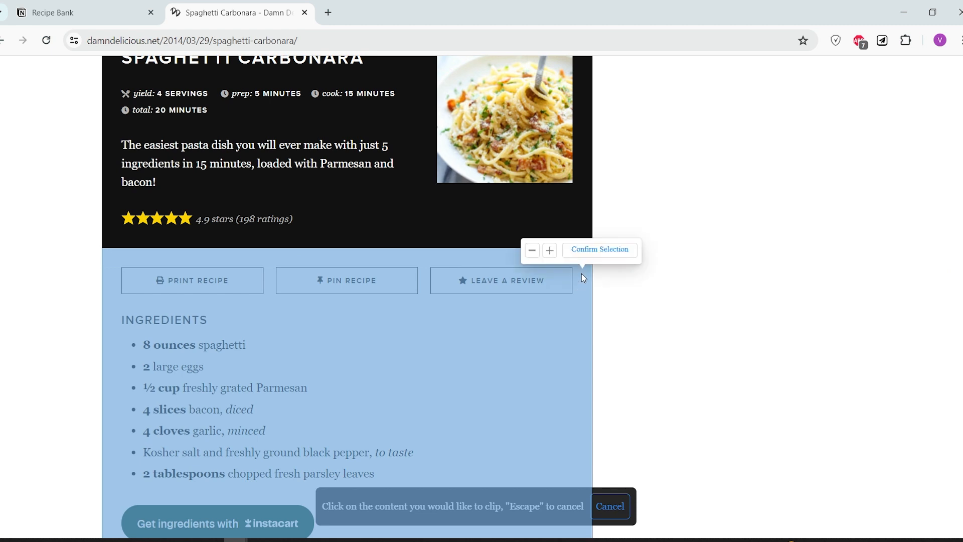
{"action": "left_click", "coordinate": [587, 253]}
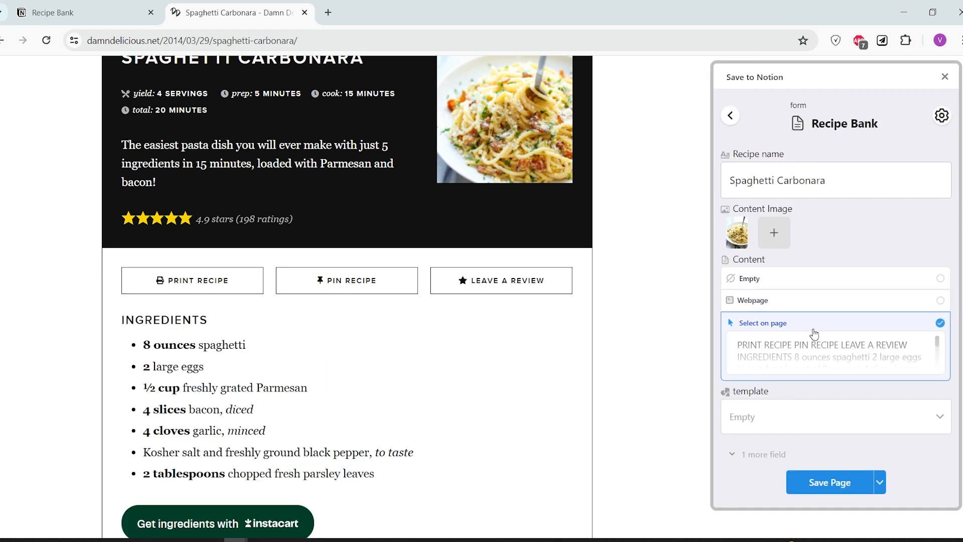
Switch the form's content to the whole webpage and look through what the recipe page contains
{"action": "left_click", "coordinate": [812, 300]}
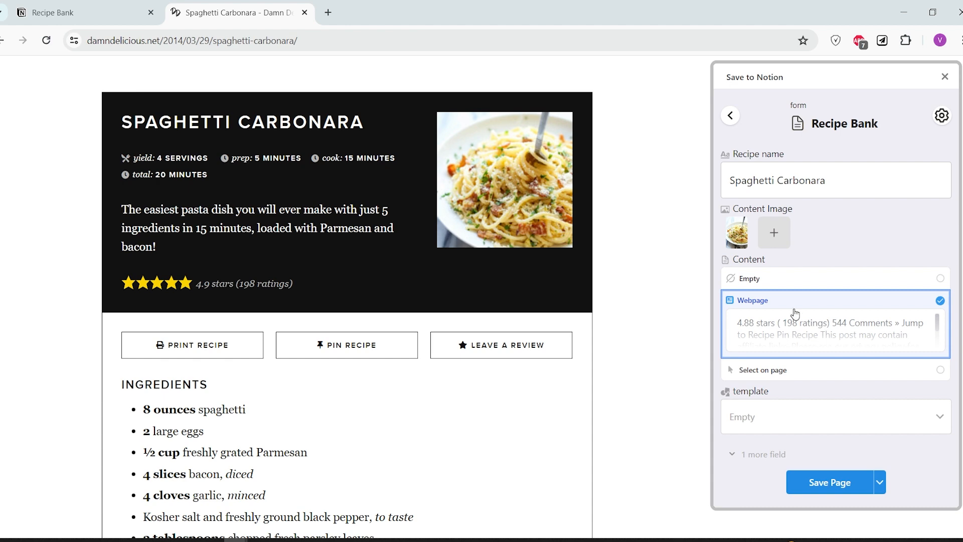
{"action": "scroll", "coordinate": [404, 318], "scroll_direction": "up", "scroll_amount": 8}
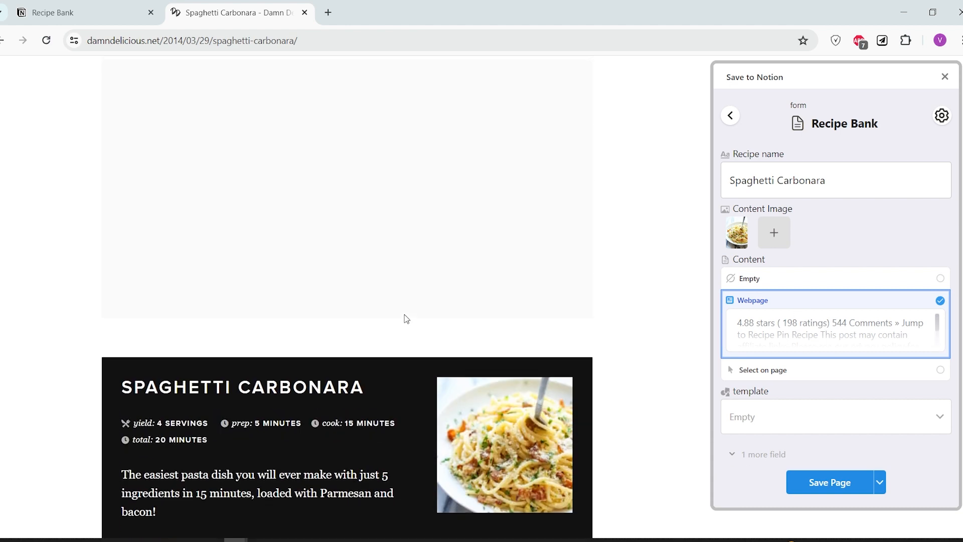
{"action": "scroll", "coordinate": [377, 307], "scroll_direction": "up", "scroll_amount": 5}
{"action": "scroll", "coordinate": [352, 354], "scroll_direction": "down", "scroll_amount": 10}
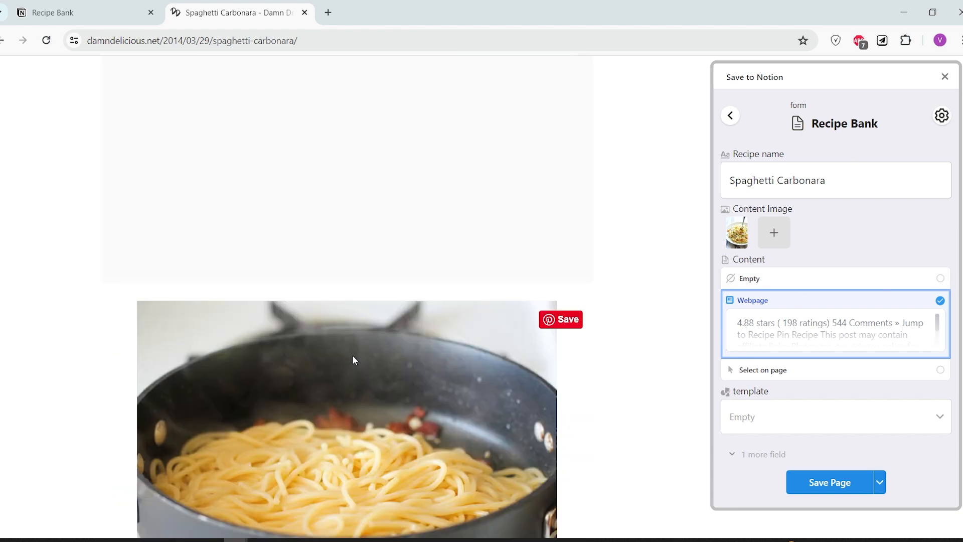
{"action": "scroll", "coordinate": [347, 226], "scroll_direction": "down", "scroll_amount": 15}
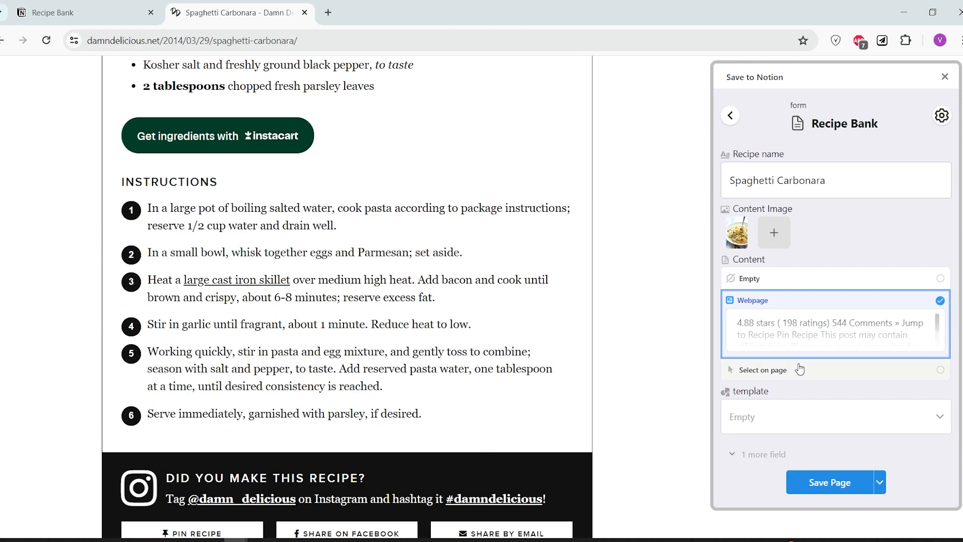
Set the form's content to the on-page block with ingredients and instructions, and save the recipe to Recipe Bank
{"action": "left_click", "coordinate": [761, 374]}
{"action": "scroll", "coordinate": [423, 193], "scroll_direction": "up", "scroll_amount": 5}
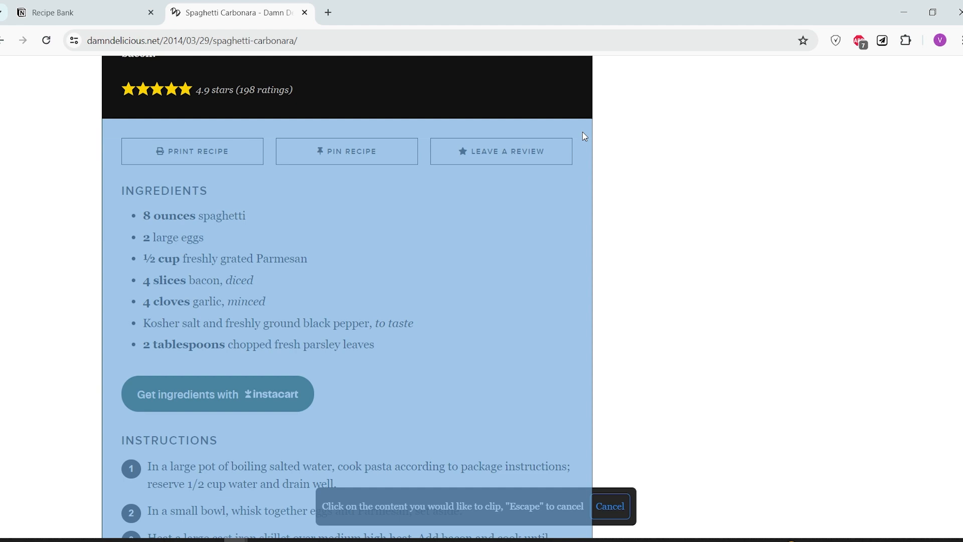
{"action": "scroll", "coordinate": [582, 201], "scroll_direction": "down", "scroll_amount": 6}
{"action": "scroll", "coordinate": [576, 254], "scroll_direction": "up", "scroll_amount": 7}
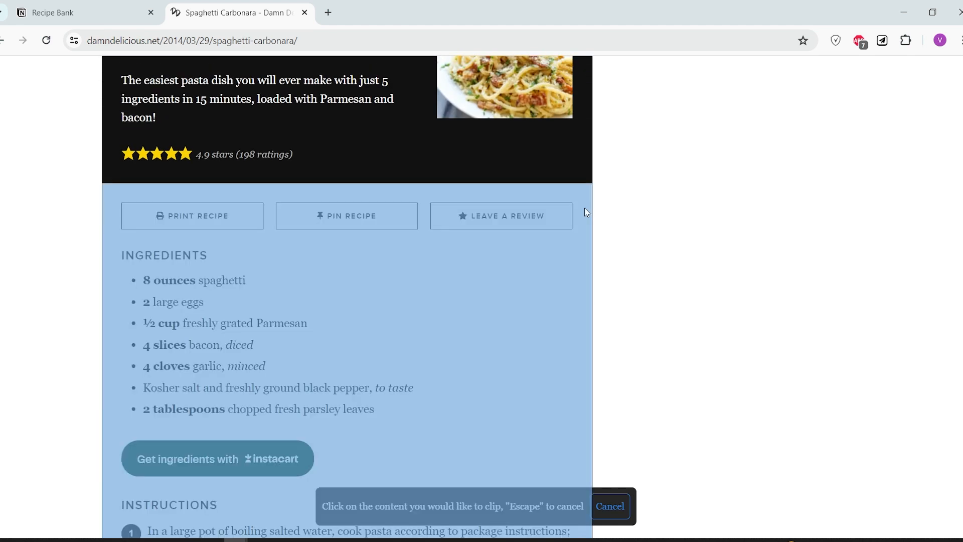
{"action": "left_click", "coordinate": [585, 206]}
{"action": "left_click", "coordinate": [610, 179]}
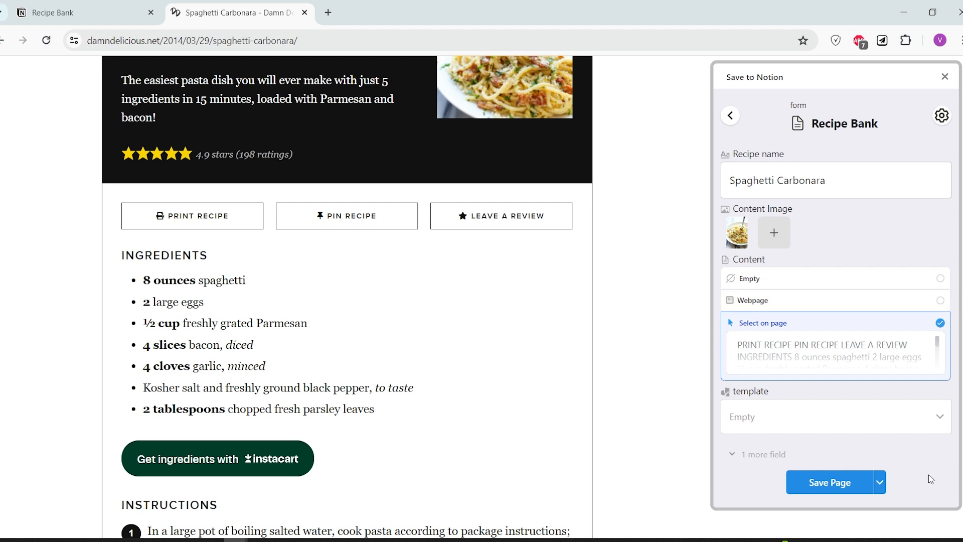
{"action": "left_click", "coordinate": [838, 483]}
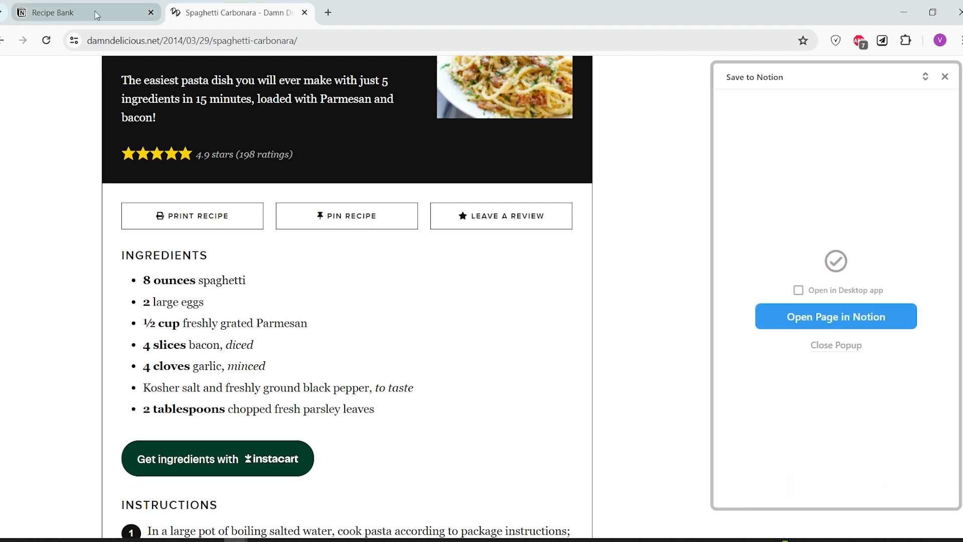
Return to Recipe Bank in Notion, close the untitled page preview, and open the saved Spaghetti Carbonara page
{"action": "left_click", "coordinate": [91, 17]}
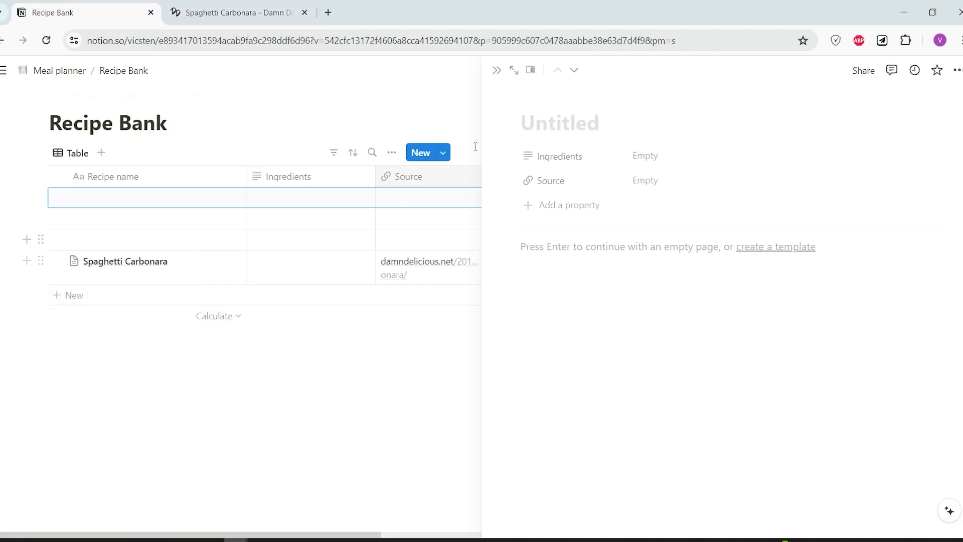
{"action": "left_click", "coordinate": [497, 70]}
{"action": "left_click", "coordinate": [217, 261]}
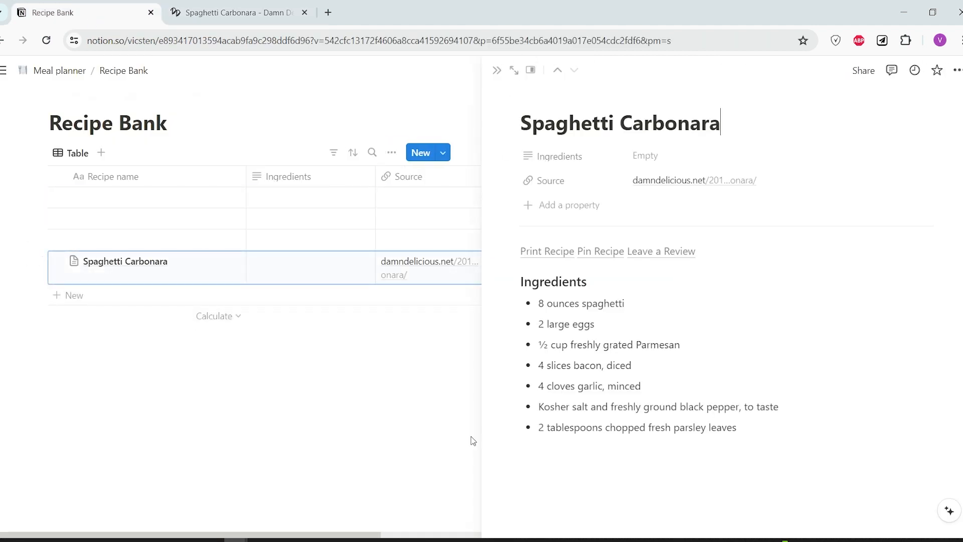
Open the Spaghetti Carbonara recipe as a full page and turn on full width
{"action": "scroll", "coordinate": [662, 334], "scroll_direction": "down", "scroll_amount": 1}
{"action": "scroll", "coordinate": [662, 333], "scroll_direction": "down", "scroll_amount": 2}
{"action": "scroll", "coordinate": [662, 333], "scroll_direction": "up", "scroll_amount": 3}
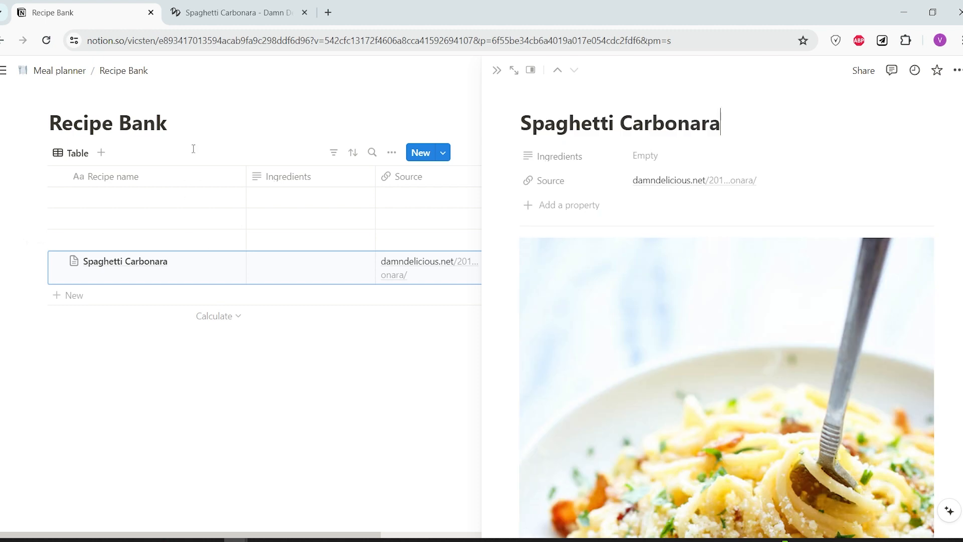
{"action": "left_click", "coordinate": [530, 69]}
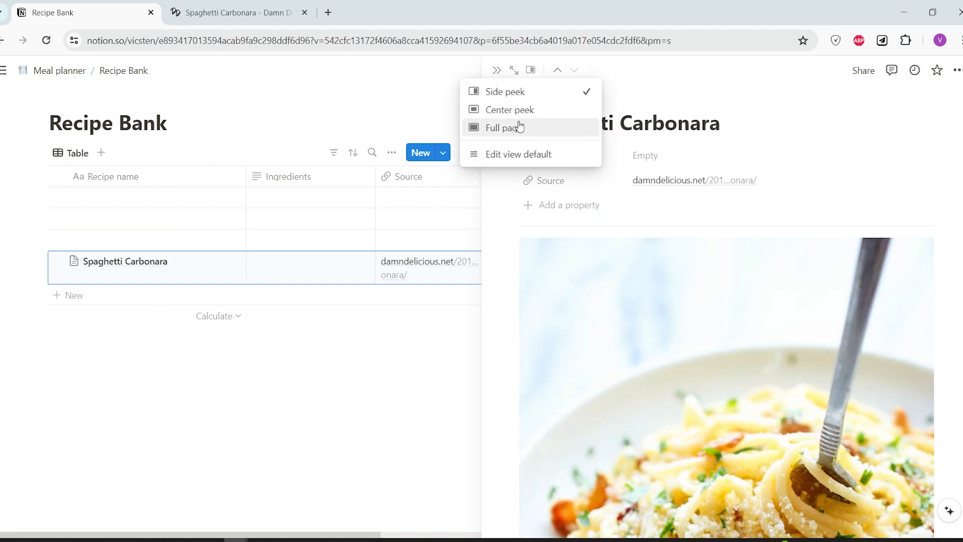
{"action": "left_click", "coordinate": [519, 129]}
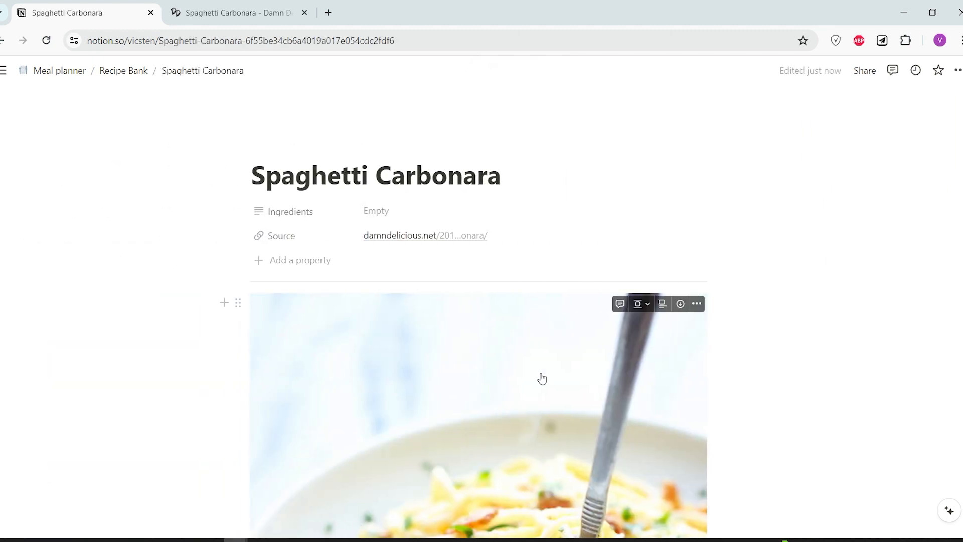
{"action": "left_click", "coordinate": [957, 70]}
{"action": "left_click", "coordinate": [945, 167]}
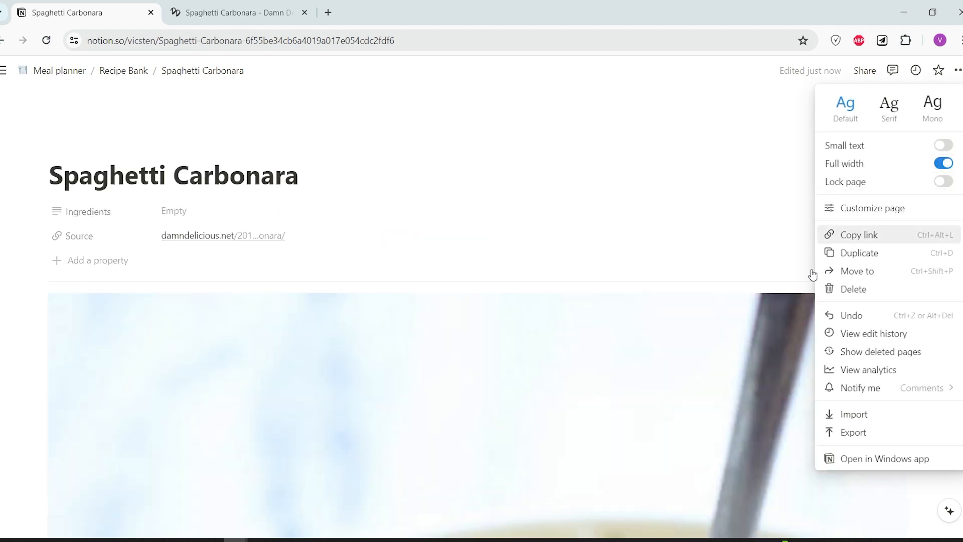
{"action": "left_click", "coordinate": [721, 329]}
Delete the Instacart ingredients button image between the Spaghetti Carbonara ingredients list and the instructions
{"action": "scroll", "coordinate": [752, 344], "scroll_direction": "down", "scroll_amount": 5}
{"action": "scroll", "coordinate": [752, 344], "scroll_direction": "down", "scroll_amount": 10}
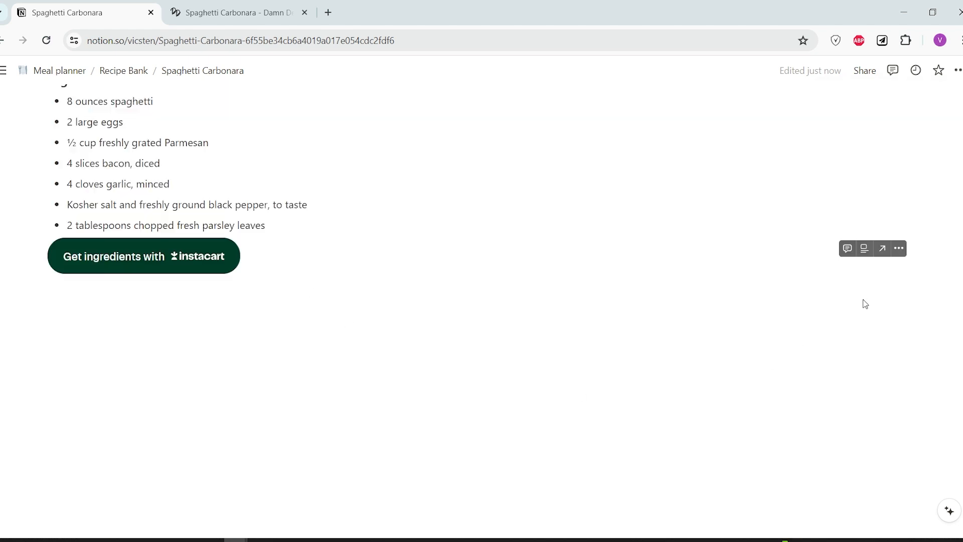
{"action": "left_click_drag", "start_coordinate": [929, 275], "coordinate": [396, 314]}
{"action": "key", "text": "Delete"}
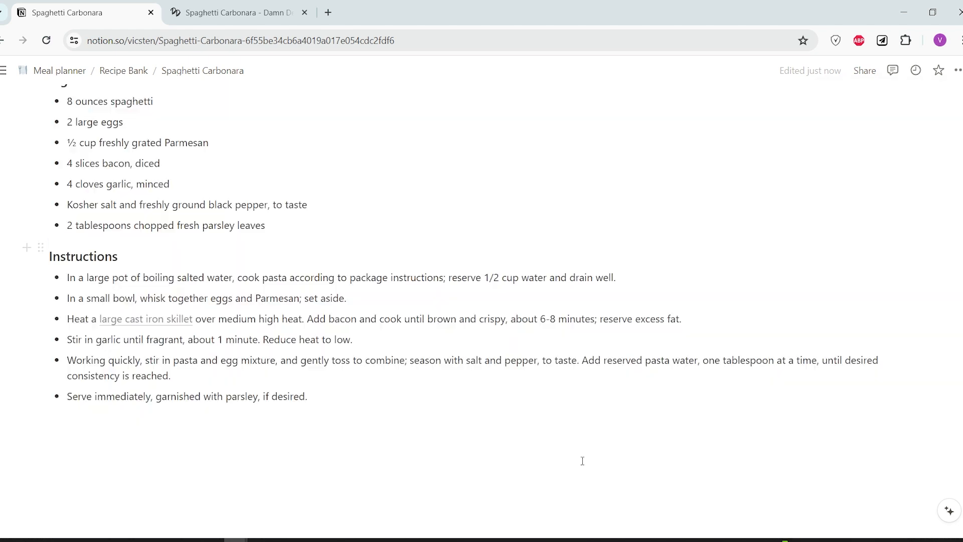
Delete the "Print Recipe Pin Recipe Leave a Review" link line above the Ingredients heading
{"action": "scroll", "coordinate": [251, 396], "scroll_direction": "up", "scroll_amount": 3}
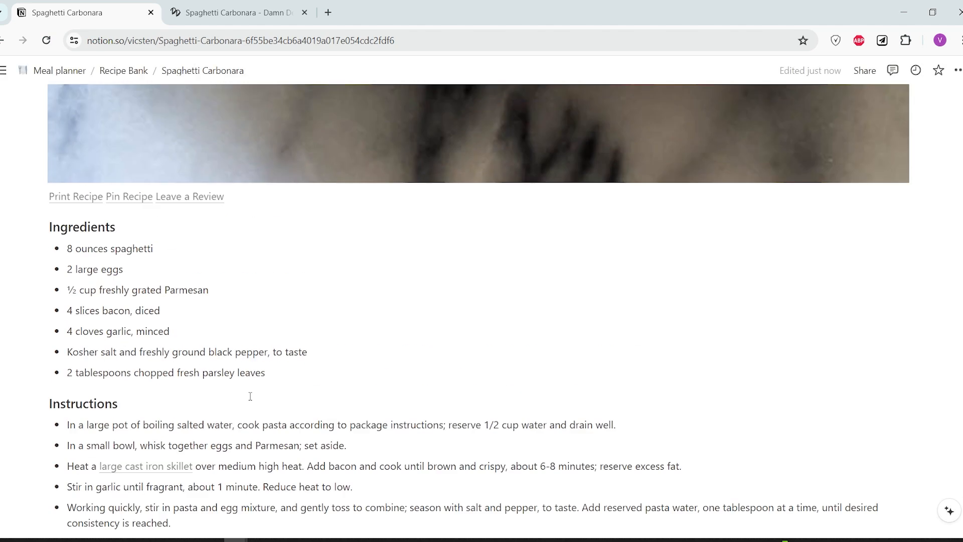
{"action": "scroll", "coordinate": [250, 397], "scroll_direction": "up", "scroll_amount": 1}
{"action": "left_click_drag", "start_coordinate": [100, 257], "coordinate": [309, 419]}
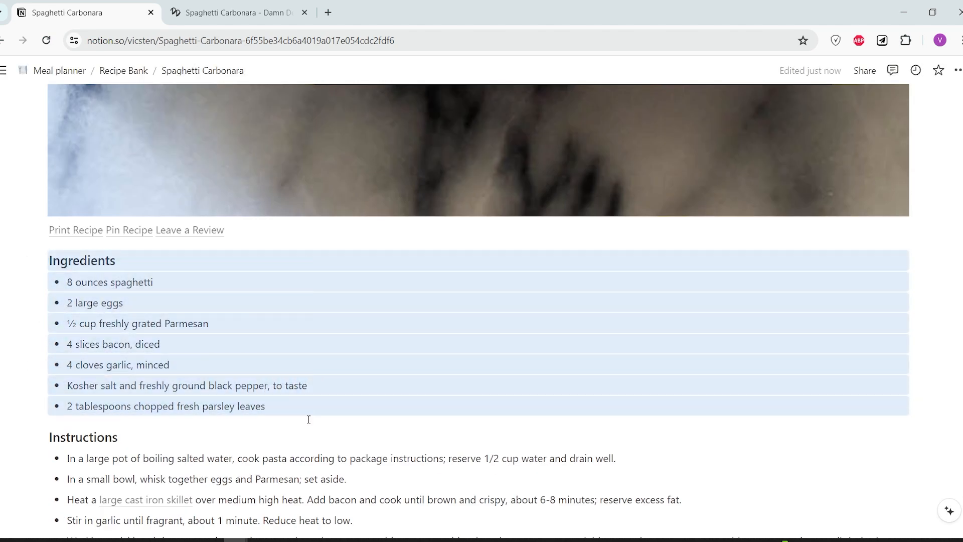
{"action": "left_click", "coordinate": [308, 419]}
{"action": "scroll", "coordinate": [390, 357], "scroll_direction": "down", "scroll_amount": 1}
{"action": "scroll", "coordinate": [266, 272], "scroll_direction": "up", "scroll_amount": 1}
{"action": "left_click_drag", "start_coordinate": [224, 230], "coordinate": [44, 221]}
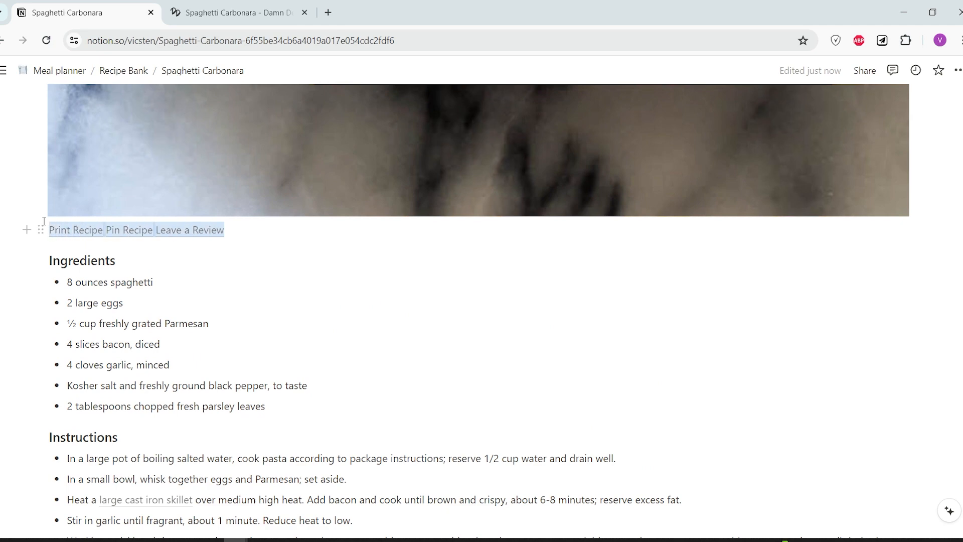
{"action": "key", "text": "BackSpace"}
{"action": "scroll", "coordinate": [290, 430], "scroll_direction": "down", "scroll_amount": 3}
{"action": "scroll", "coordinate": [308, 453], "scroll_direction": "up", "scroll_amount": 7}
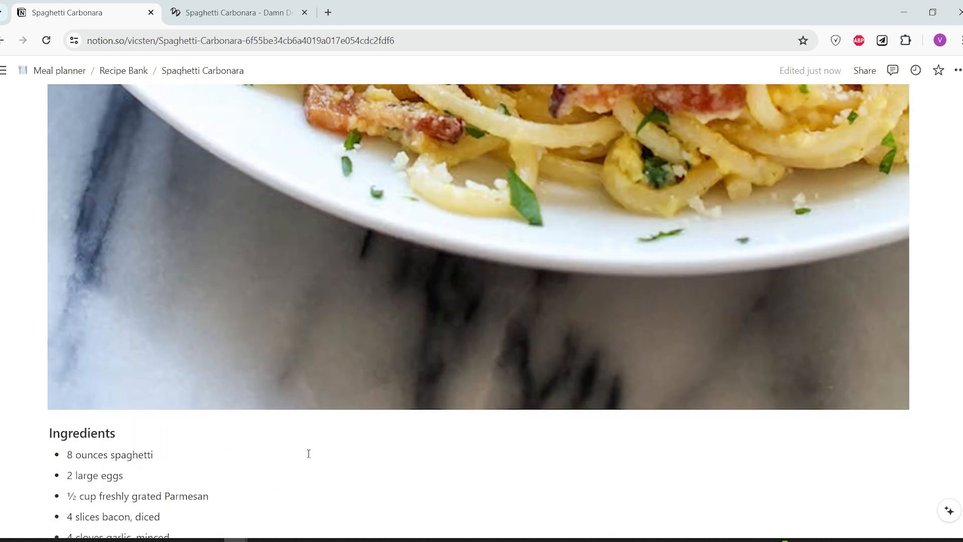
Remove the blank rows from Recipe Bank and add a Gallery view to it
{"action": "scroll", "coordinate": [308, 453], "scroll_direction": "up", "scroll_amount": 1}
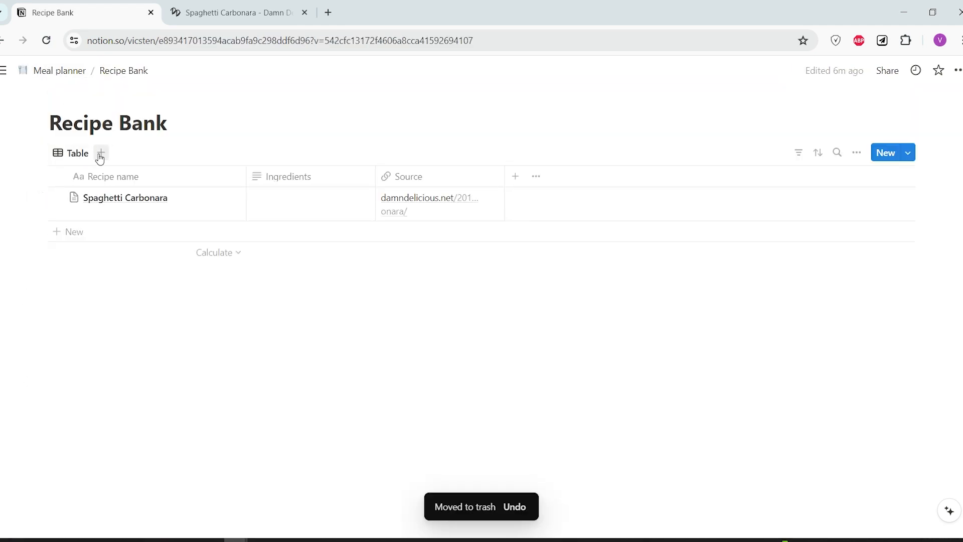
{"action": "left_click", "coordinate": [98, 153]}
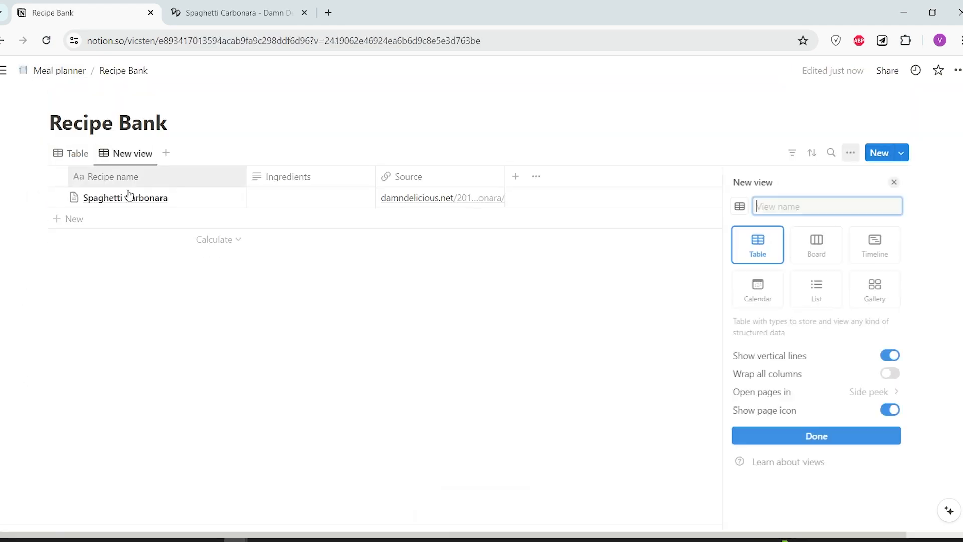
{"action": "left_click", "coordinate": [880, 298]}
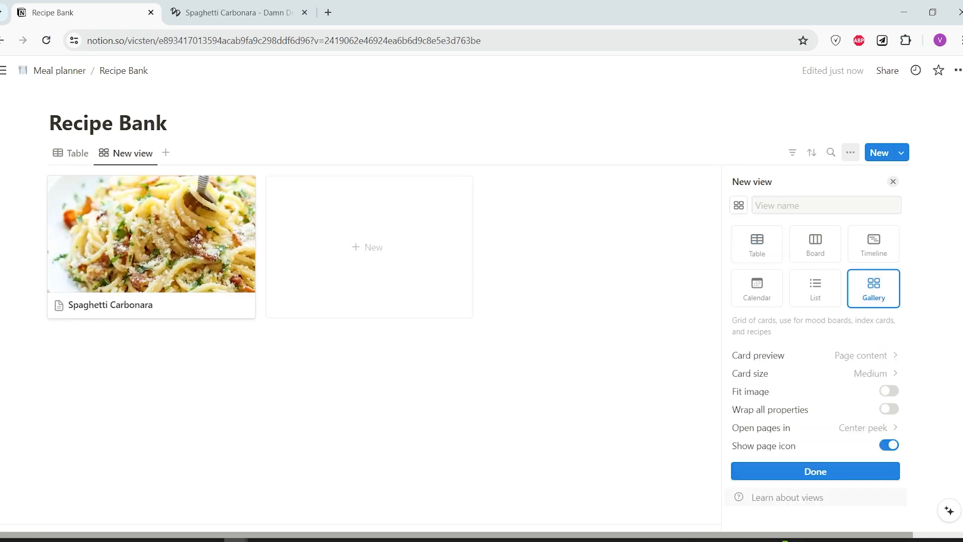
Preview the Spaghetti Carbonara page from its gallery card and give it the spaghetti emoji as icon
{"action": "left_click", "coordinate": [143, 254]}
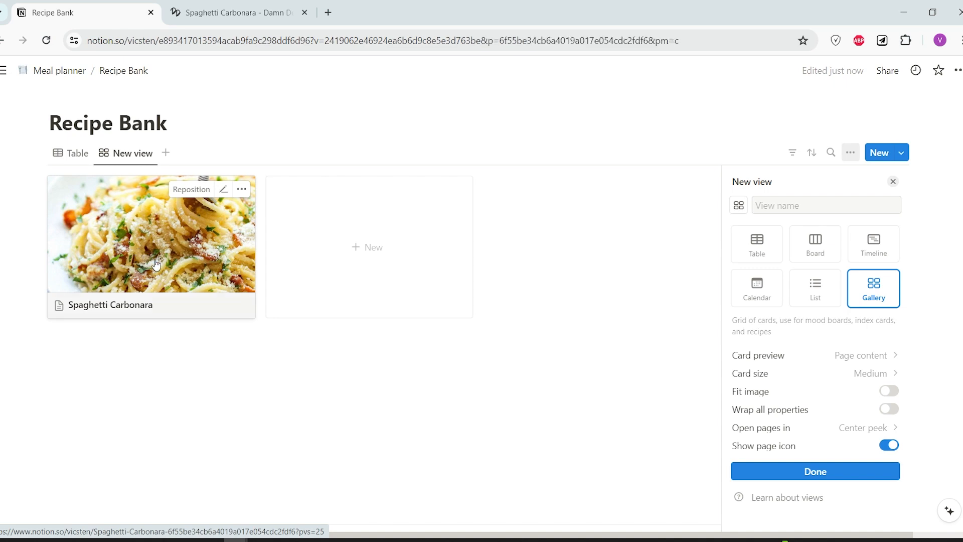
{"action": "scroll", "coordinate": [448, 299], "scroll_direction": "down", "scroll_amount": 4}
{"action": "scroll", "coordinate": [394, 230], "scroll_direction": "down", "scroll_amount": 10}
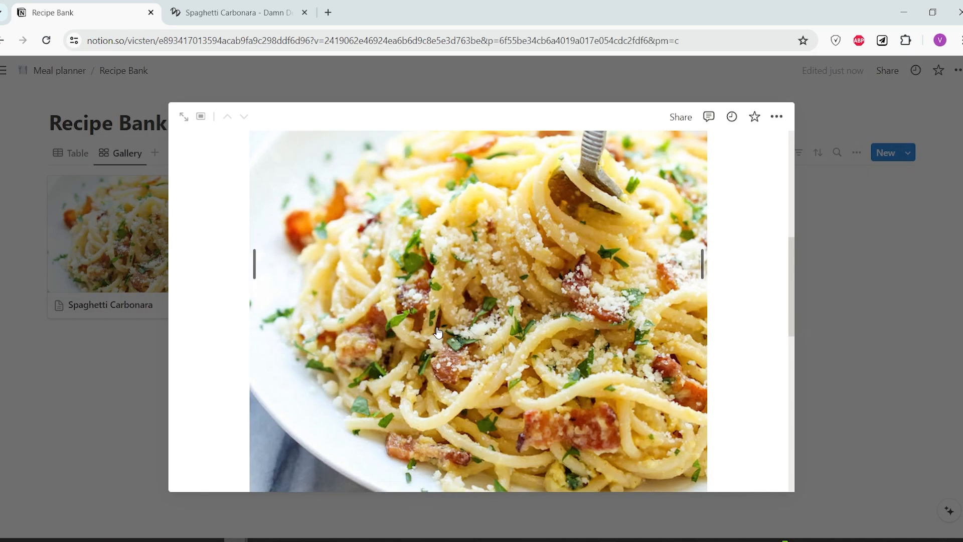
{"action": "left_click", "coordinate": [69, 368]}
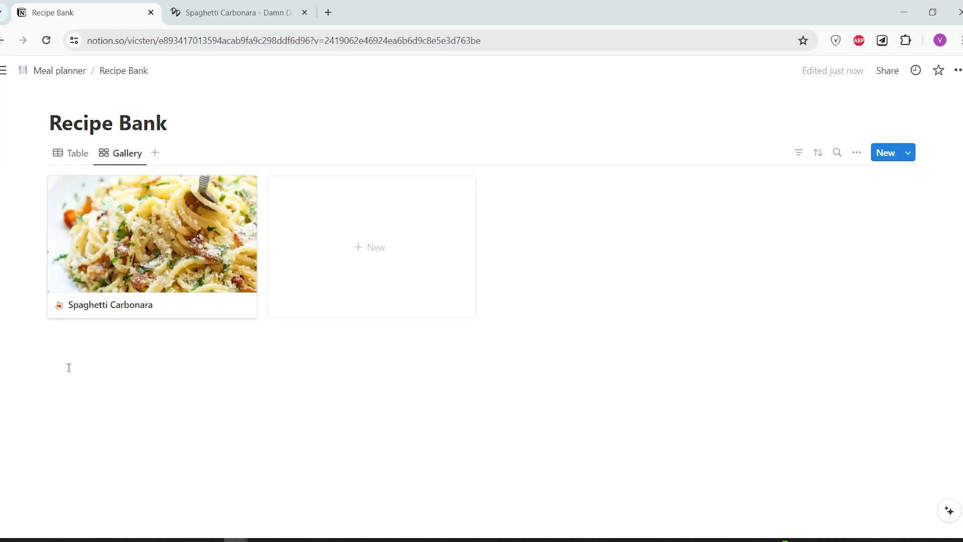
{"action": "left_click", "coordinate": [58, 306]}
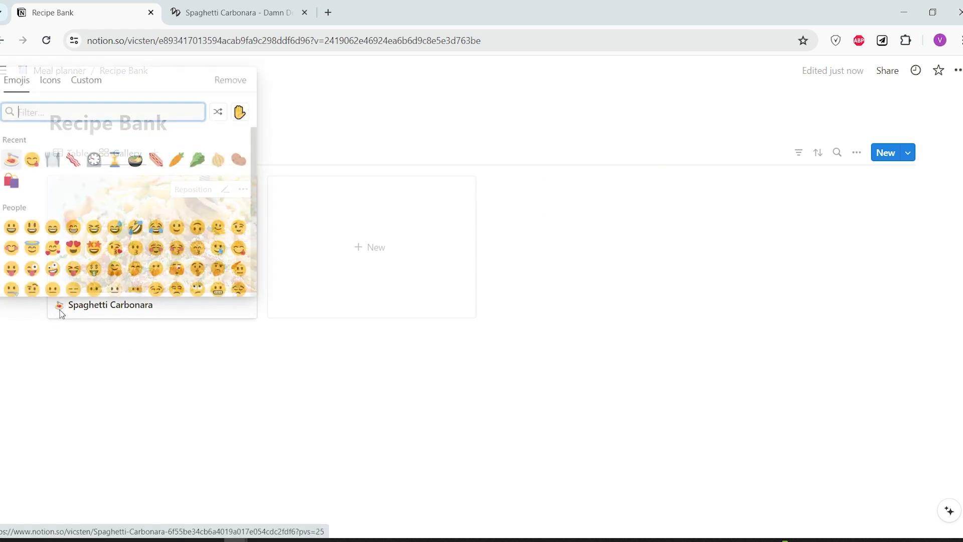
{"action": "left_click", "coordinate": [176, 389]}
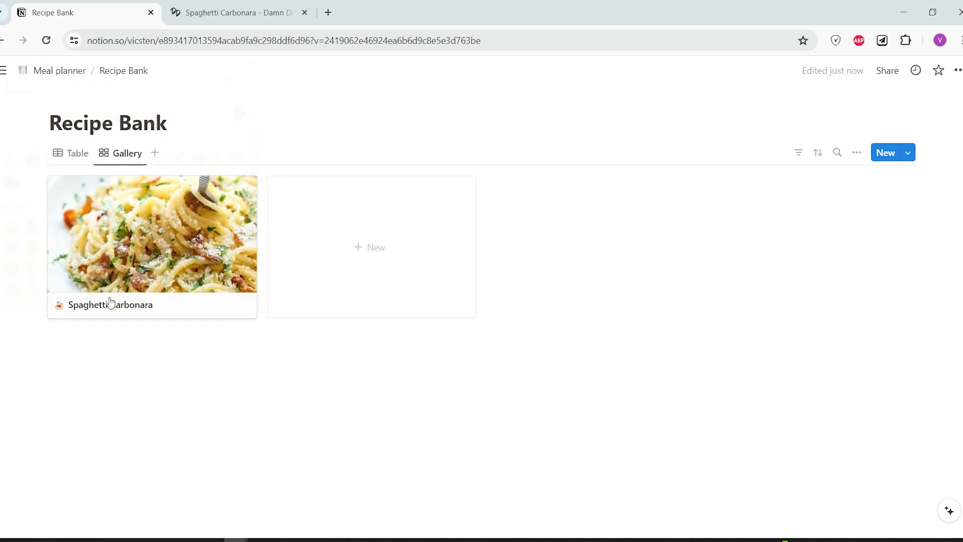
Reopen the Spaghetti Carbonara page from the gallery and shrink its recipe photo to about a third of its width
{"action": "left_click", "coordinate": [146, 256]}
{"action": "scroll", "coordinate": [367, 392], "scroll_direction": "down", "scroll_amount": 10}
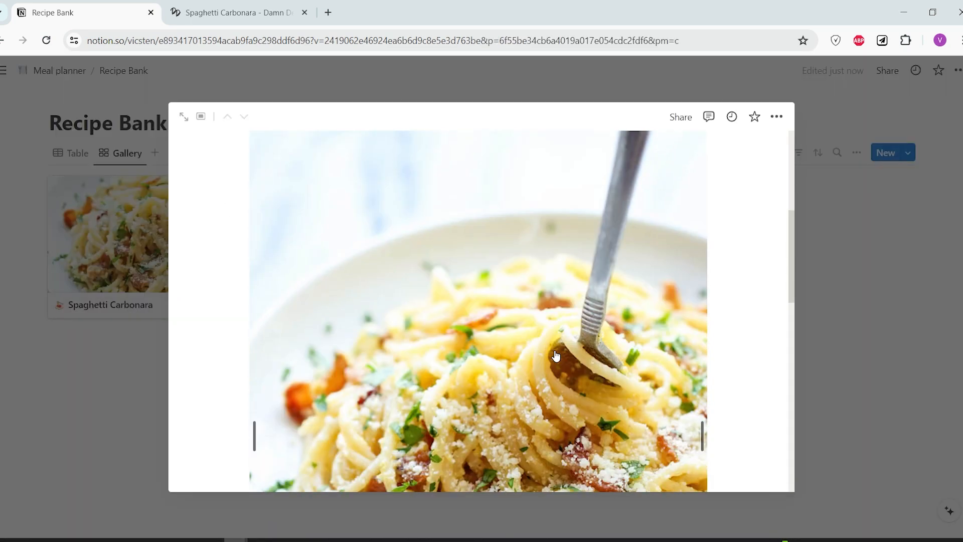
{"action": "scroll", "coordinate": [511, 175], "scroll_direction": "up", "scroll_amount": 8}
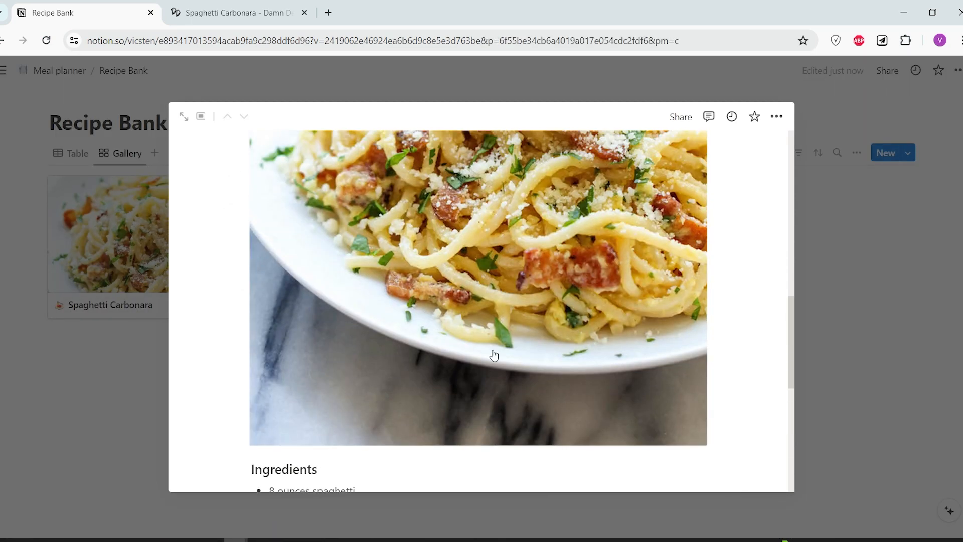
{"action": "scroll", "coordinate": [653, 227], "scroll_direction": "down", "scroll_amount": 3}
{"action": "left_click_drag", "start_coordinate": [674, 199], "coordinate": [551, 215]}
{"action": "scroll", "coordinate": [601, 366], "scroll_direction": "up", "scroll_amount": 6}
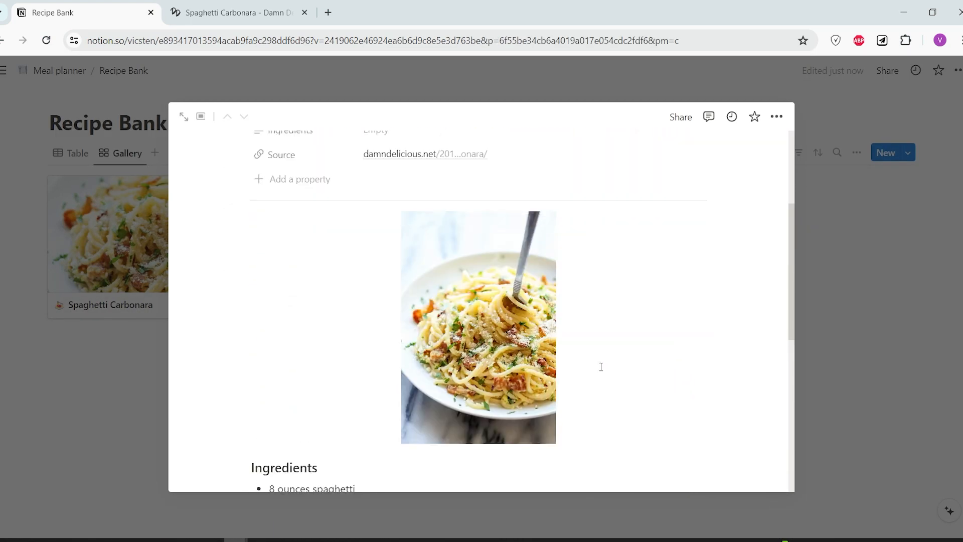
Look through the Spaghetti Carbonara page's properties, resized photo and ingredients, and close the preview
{"action": "scroll", "coordinate": [612, 358], "scroll_direction": "down", "scroll_amount": 2}
{"action": "scroll", "coordinate": [615, 359], "scroll_direction": "up", "scroll_amount": 4}
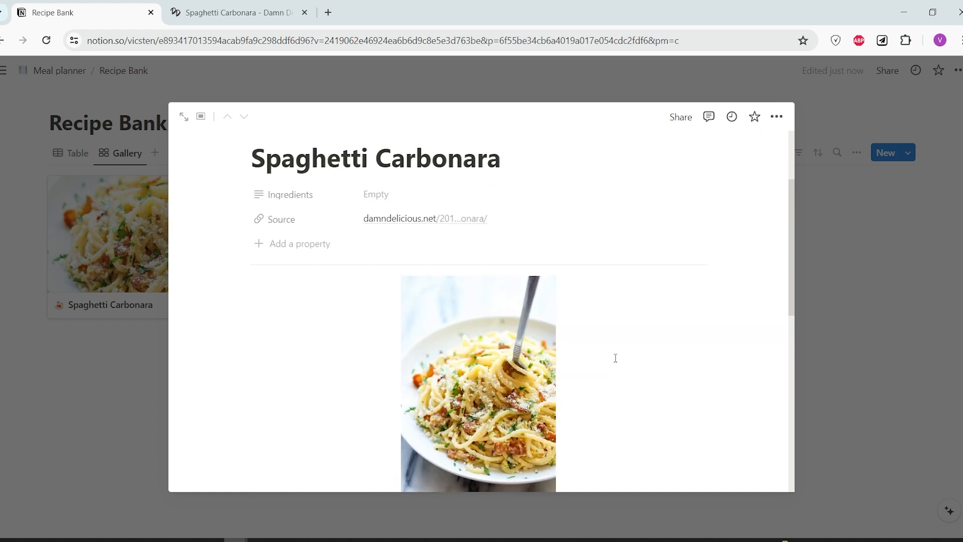
{"action": "scroll", "coordinate": [615, 358], "scroll_direction": "down", "scroll_amount": 4}
{"action": "scroll", "coordinate": [561, 323], "scroll_direction": "down", "scroll_amount": 5}
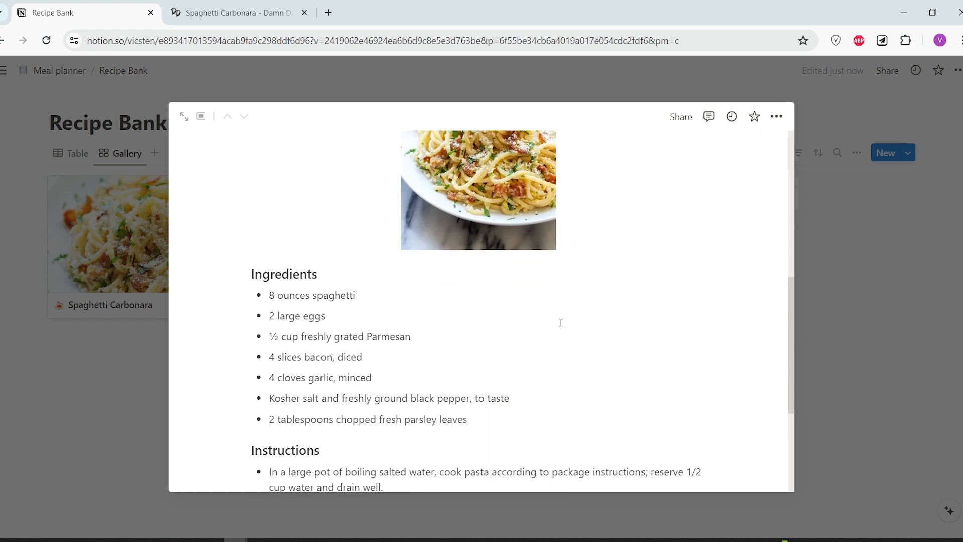
{"action": "scroll", "coordinate": [563, 393], "scroll_direction": "up", "scroll_amount": 10}
{"action": "scroll", "coordinate": [563, 392], "scroll_direction": "down", "scroll_amount": 2}
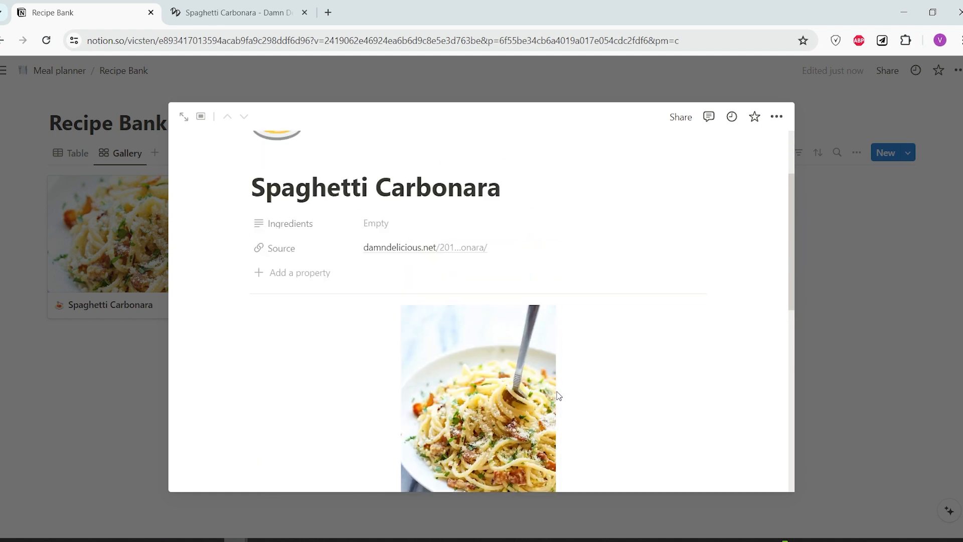
{"action": "scroll", "coordinate": [563, 392], "scroll_direction": "up", "scroll_amount": 1}
{"action": "left_click", "coordinate": [859, 311]}
Switch Recipe Bank back to its Table view and give it a notebook emoji icon from the Meal planner page
{"action": "left_click", "coordinate": [71, 153]}
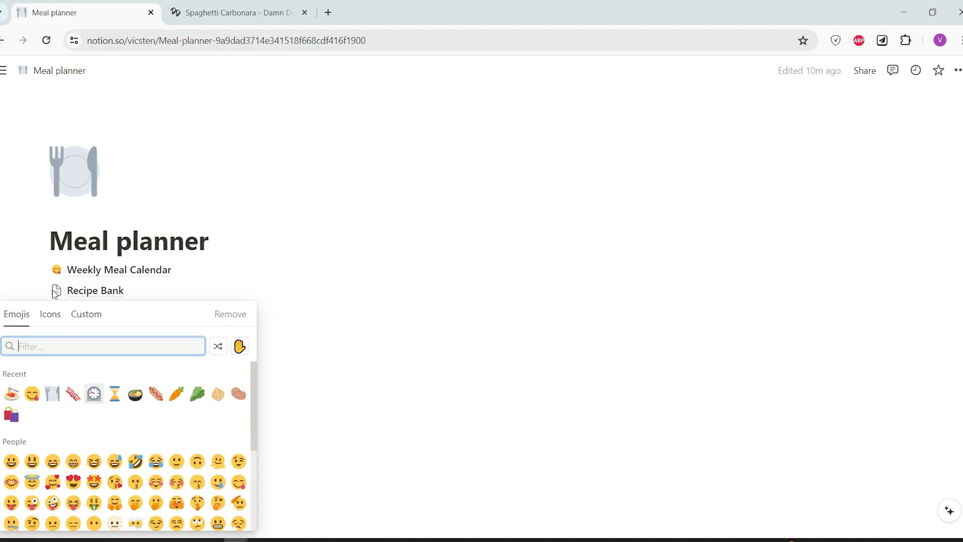
{"action": "left_click", "coordinate": [56, 290]}
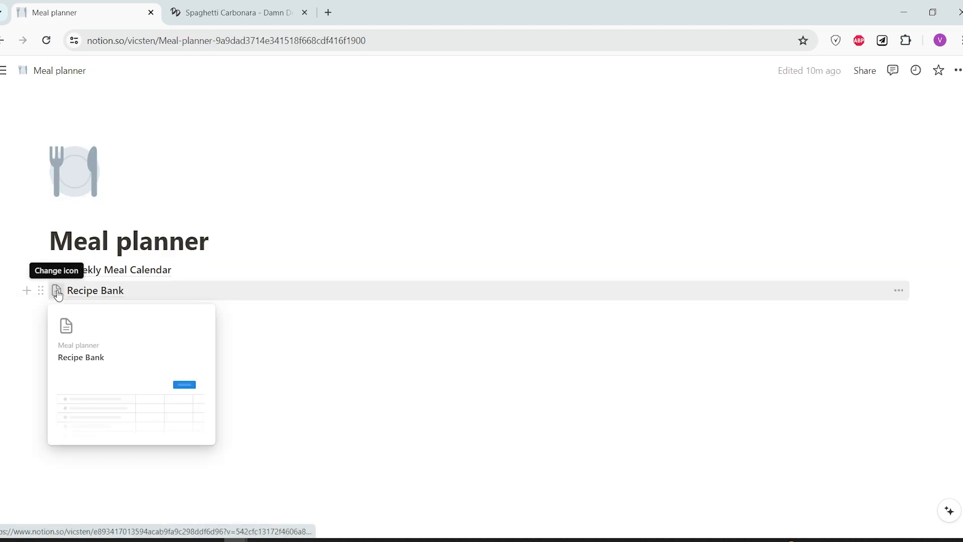
{"action": "left_click", "coordinate": [57, 291]}
Create a full-page database named Ingredients under Meal planner and give it the shopping bags emoji icon
{"action": "type", "text": "/data"}
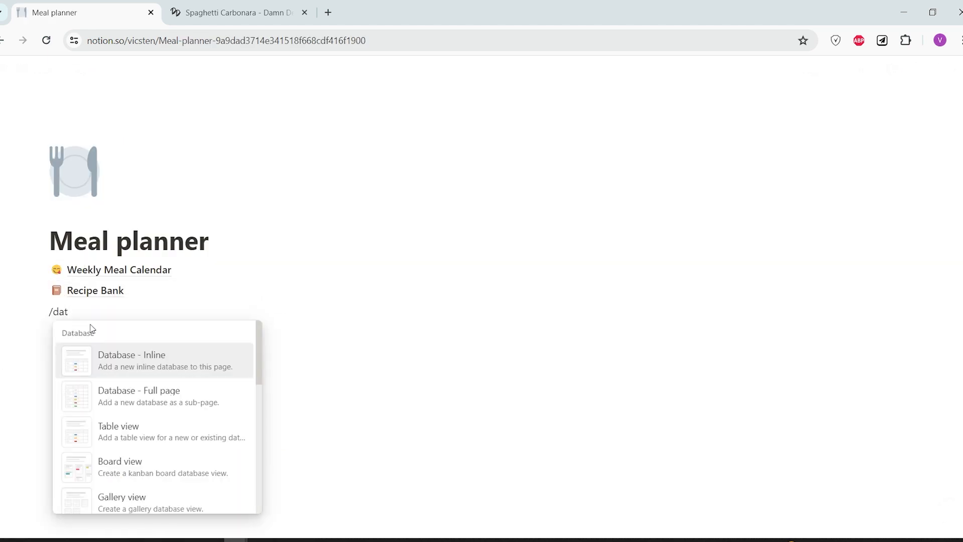
{"action": "left_click", "coordinate": [139, 396]}
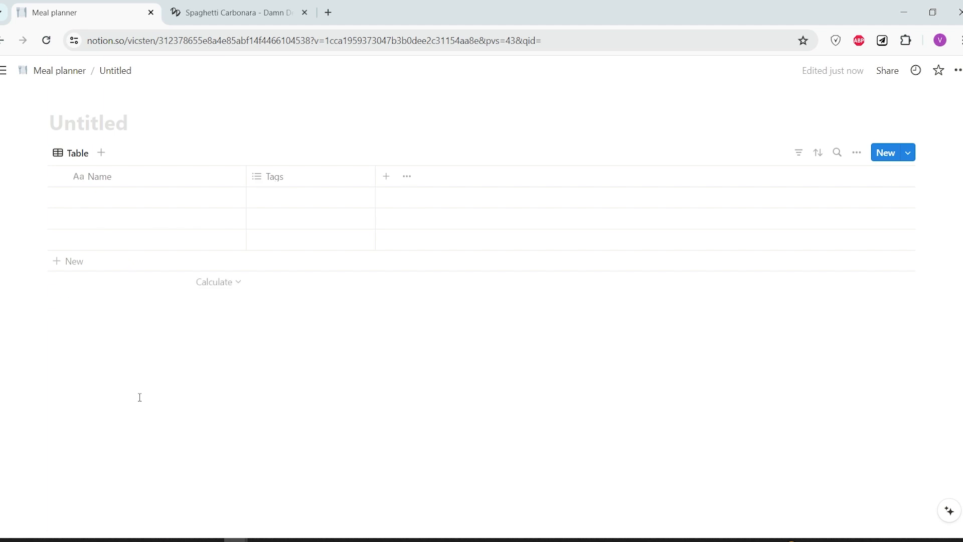
{"action": "type", "text": "Ing"}
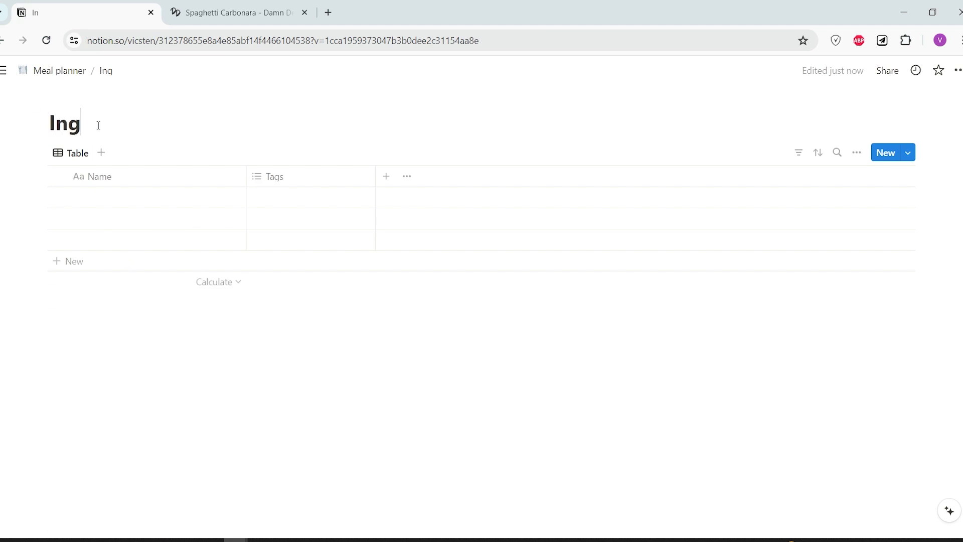
{"action": "type", "text": "redients"}
{"action": "left_click", "coordinate": [74, 101]}
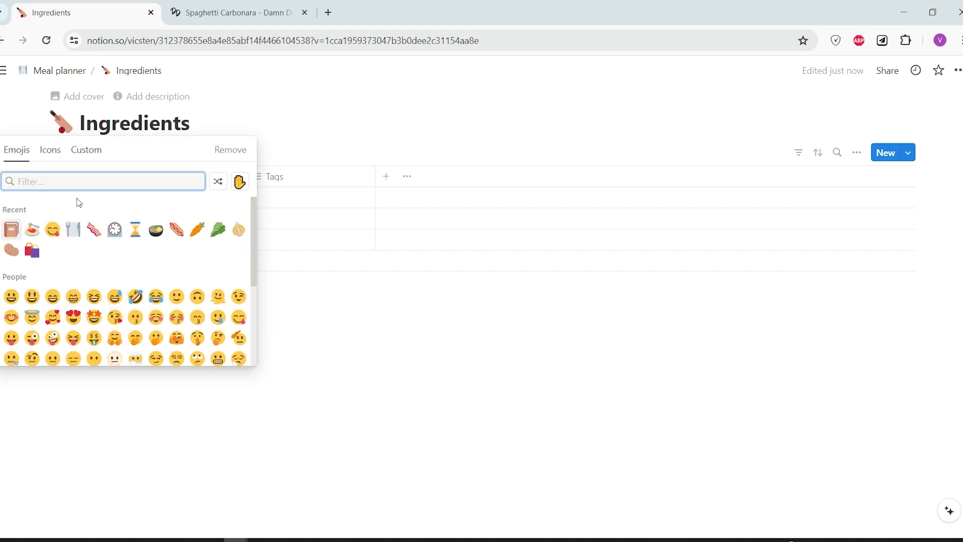
{"action": "left_click", "coordinate": [31, 251]}
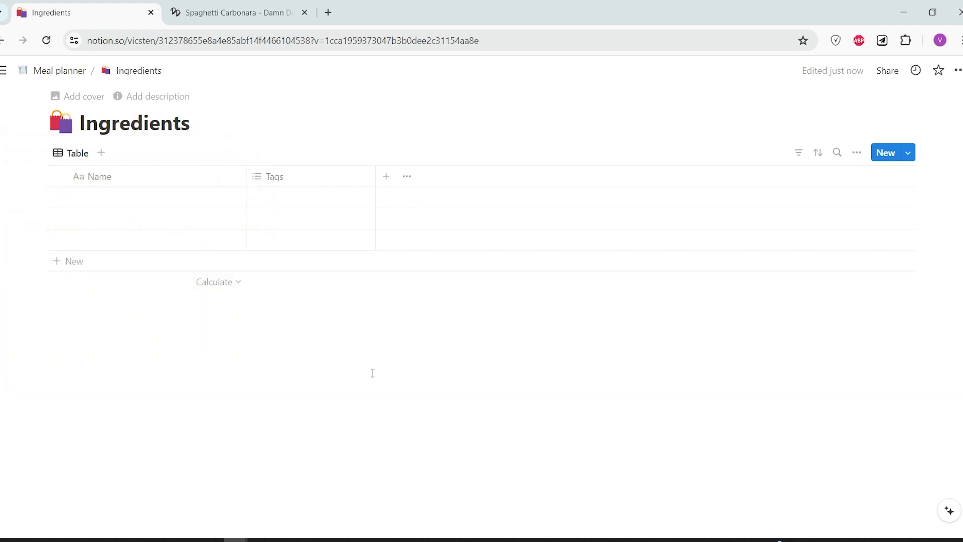
Delete the Tags property from the Ingredients database
{"action": "left_click", "coordinate": [276, 177]}
{"action": "left_click", "coordinate": [296, 387]}
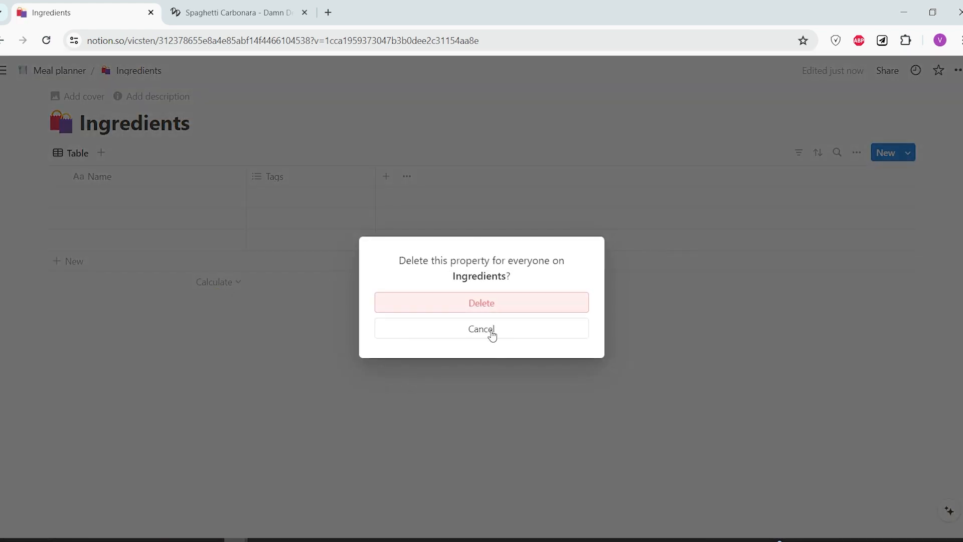
{"action": "left_click", "coordinate": [502, 305]}
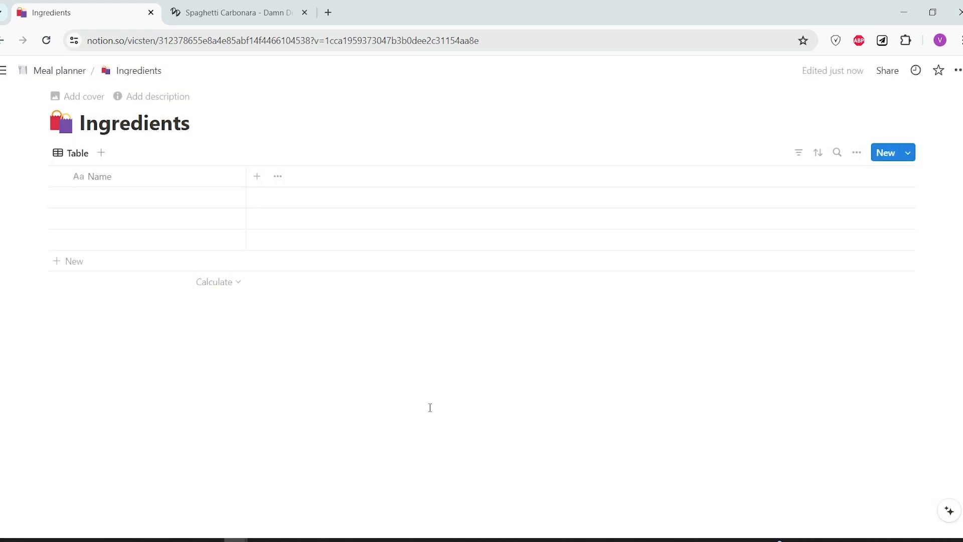
Show the browser in full screen and go back through the Meal planner page to the Recipe Bank database
{"action": "key", "text": "F11"}
{"action": "left_click", "coordinate": [73, 14]}
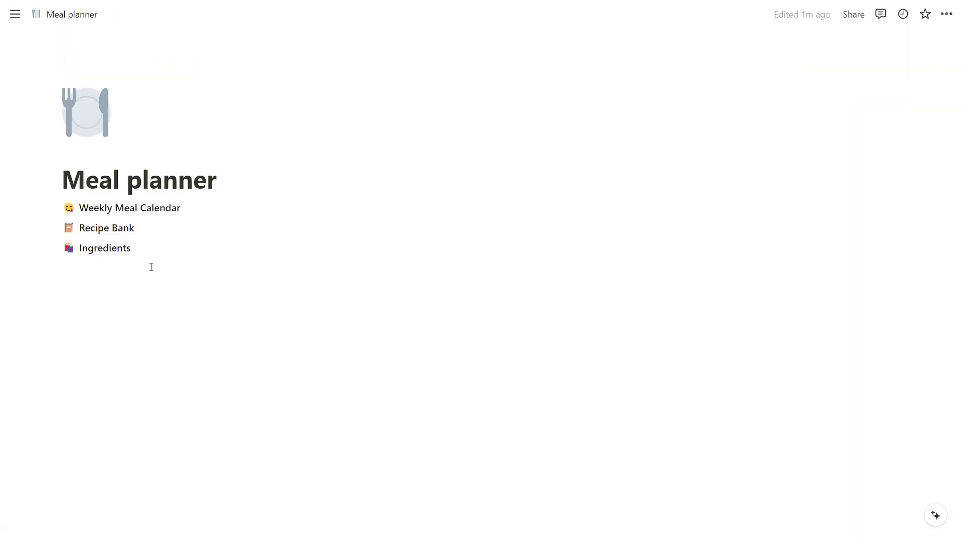
{"action": "left_click", "coordinate": [105, 228]}
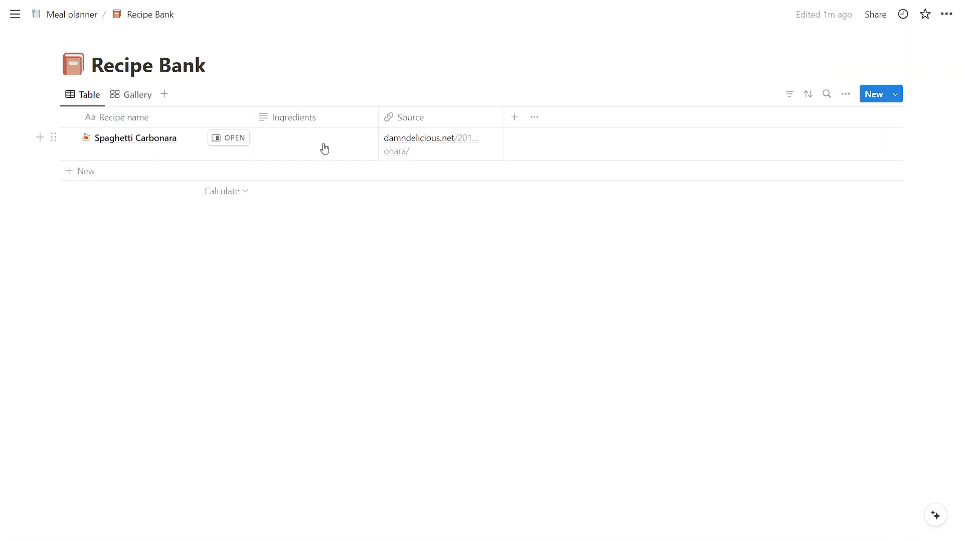
Open the Spaghetti Carbonara recipe from Recipe Bank and review its ingredients list
{"action": "left_click", "coordinate": [229, 138]}
{"action": "scroll", "coordinate": [645, 360], "scroll_direction": "down", "scroll_amount": 1}
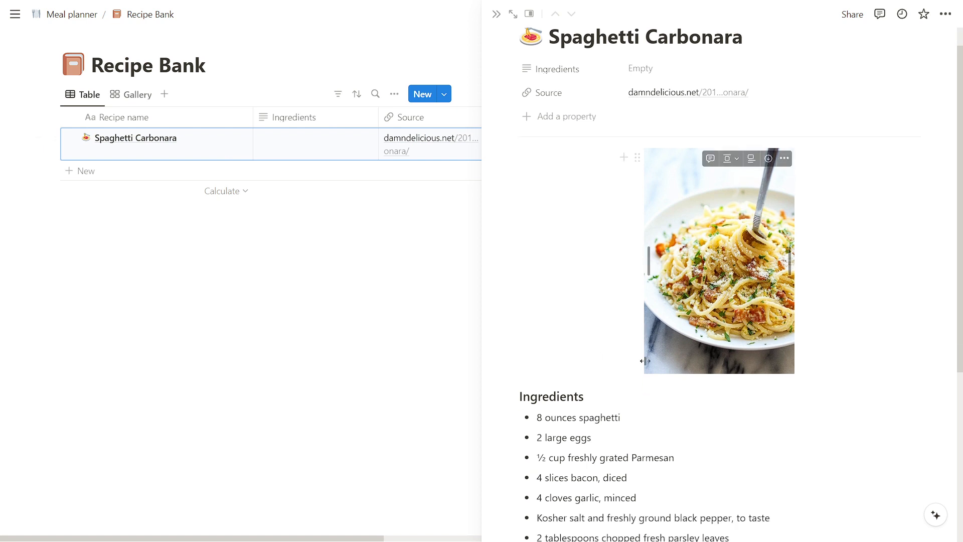
{"action": "scroll", "coordinate": [645, 360], "scroll_direction": "down", "scroll_amount": 3}
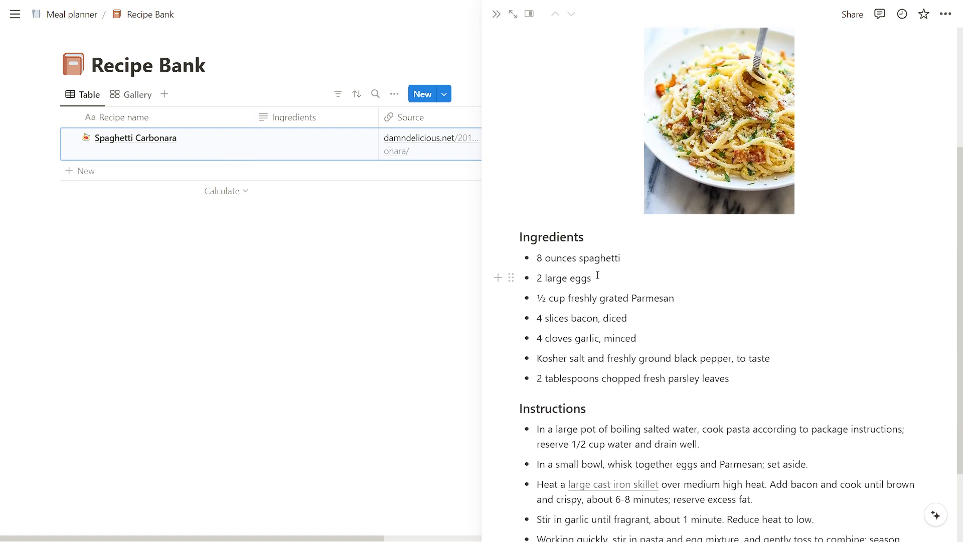
Enter Spaghetti, Eggs, Parmesan, Bacon and Garlic as entries in the Ingredients database
{"action": "type", "text": "paghetti"}
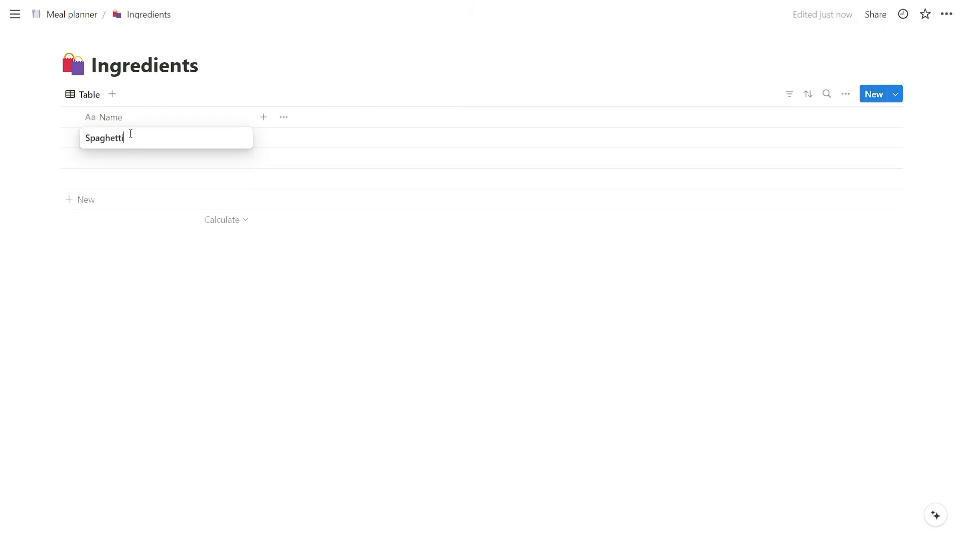
{"action": "key", "text": "Return"}
{"action": "type", "text": "Eggs"}
{"action": "key", "text": "Return"}
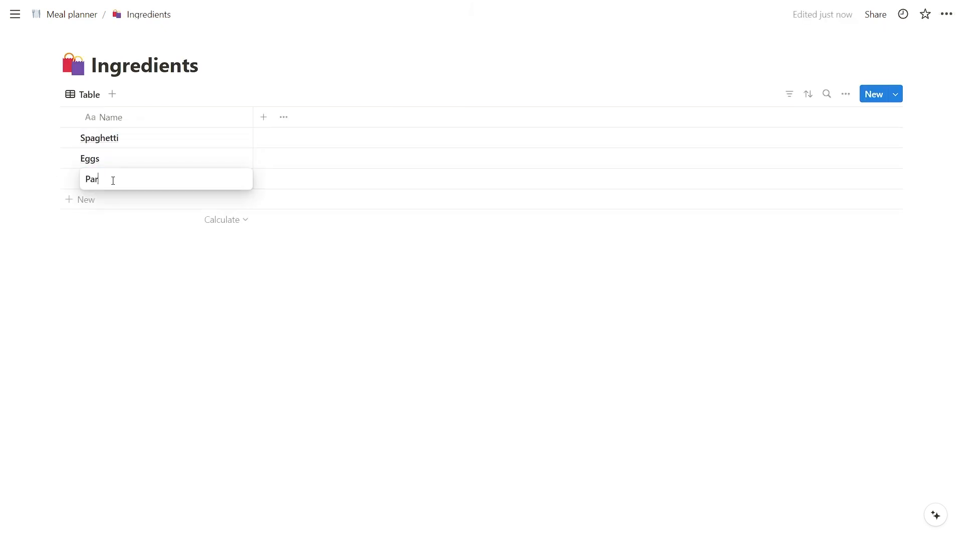
{"action": "type", "text": "Parmesan"}
{"action": "key", "text": "Return"}
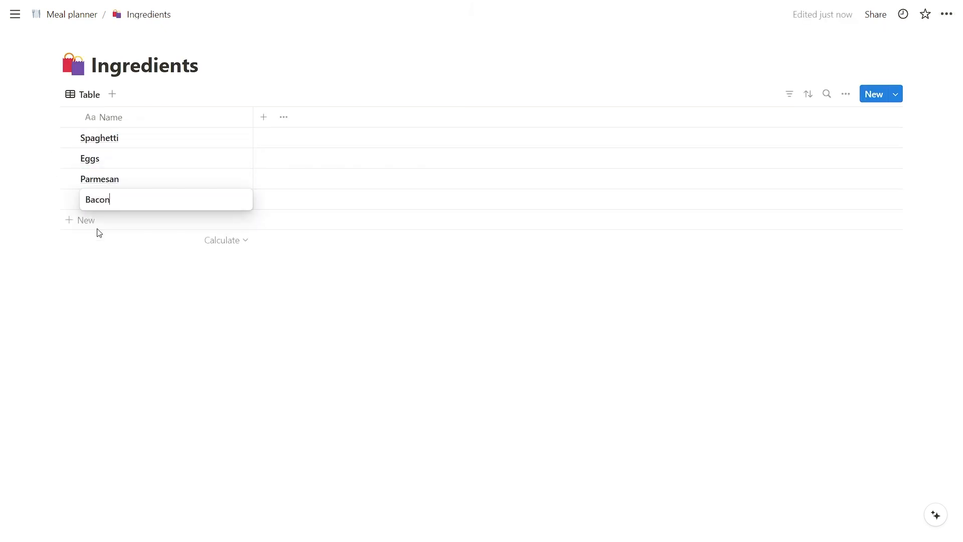
{"action": "key", "text": "Return"}
{"action": "type", "text": "Garlic"}
{"action": "left_click", "coordinate": [133, 307]}
Open the Spaghetti entry and turn off page comments for the Ingredients database pages
{"action": "left_click", "coordinate": [235, 138]}
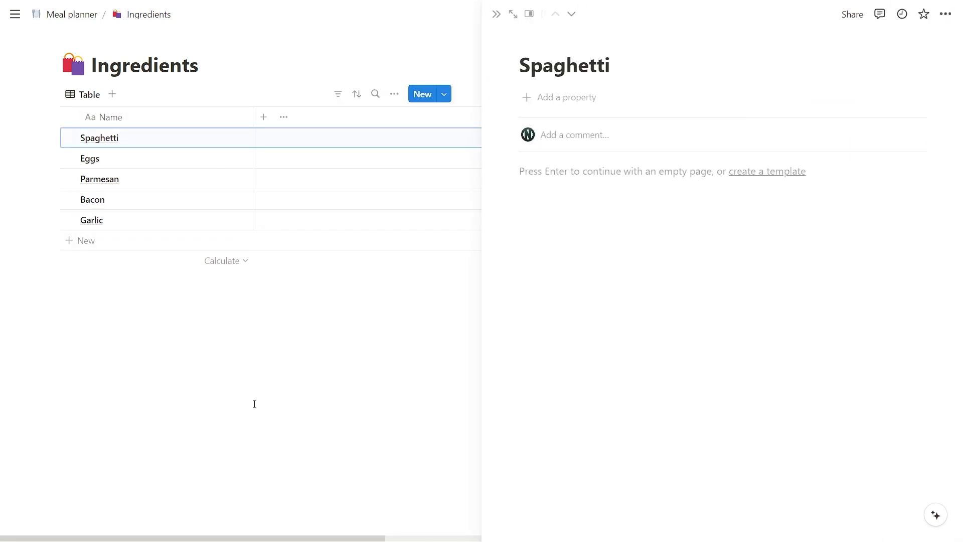
{"action": "left_click", "coordinate": [945, 15]}
{"action": "left_click", "coordinate": [911, 150]}
{"action": "left_click", "coordinate": [934, 85]}
{"action": "left_click", "coordinate": [918, 116]}
{"action": "left_click", "coordinate": [364, 395]}
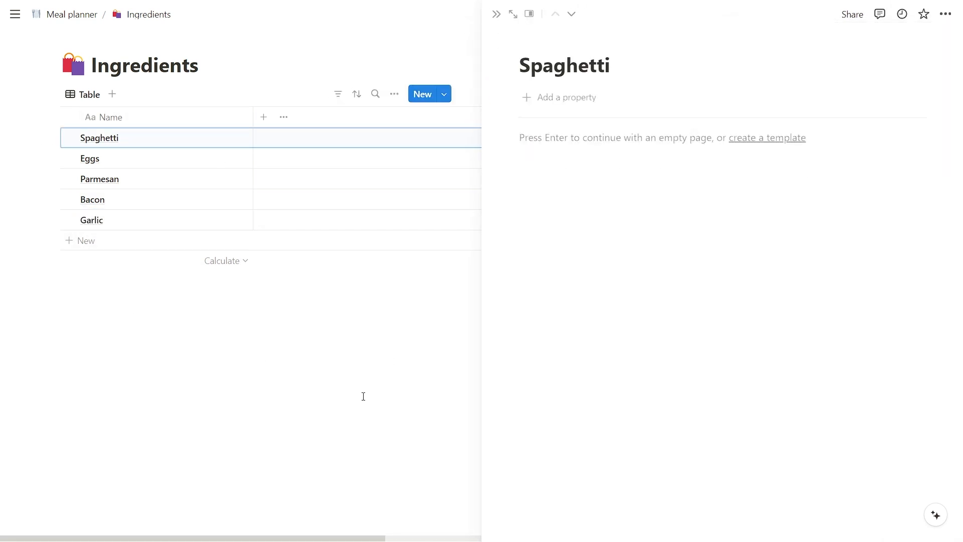
{"action": "left_click", "coordinate": [363, 395]}
Narrow the Name column and add a Checkbox property to Ingredients, shrinking its column to icon width
{"action": "left_click_drag", "start_coordinate": [253, 118], "coordinate": [170, 117]}
{"action": "left_click", "coordinate": [181, 119]}
{"action": "scroll", "coordinate": [775, 302], "scroll_direction": "down", "scroll_amount": 4}
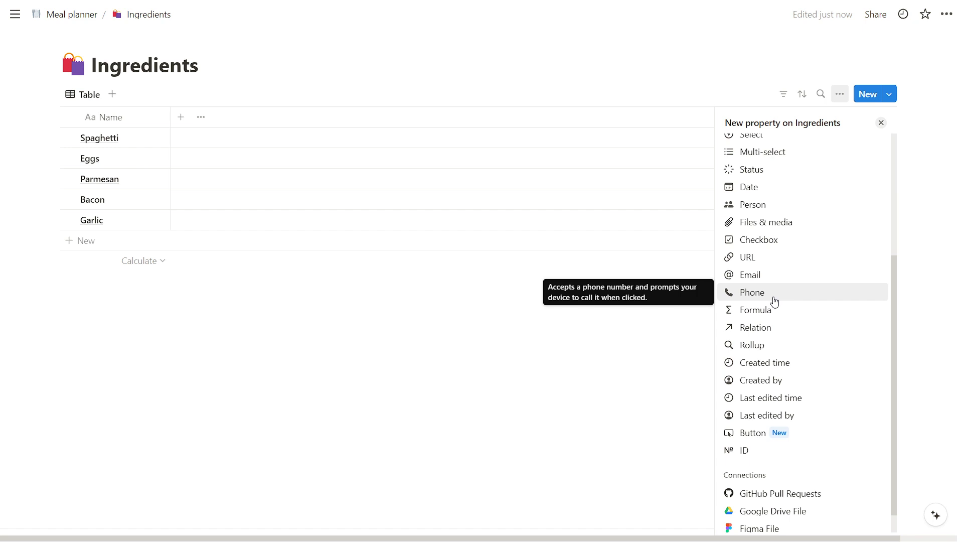
{"action": "left_click", "coordinate": [772, 238]}
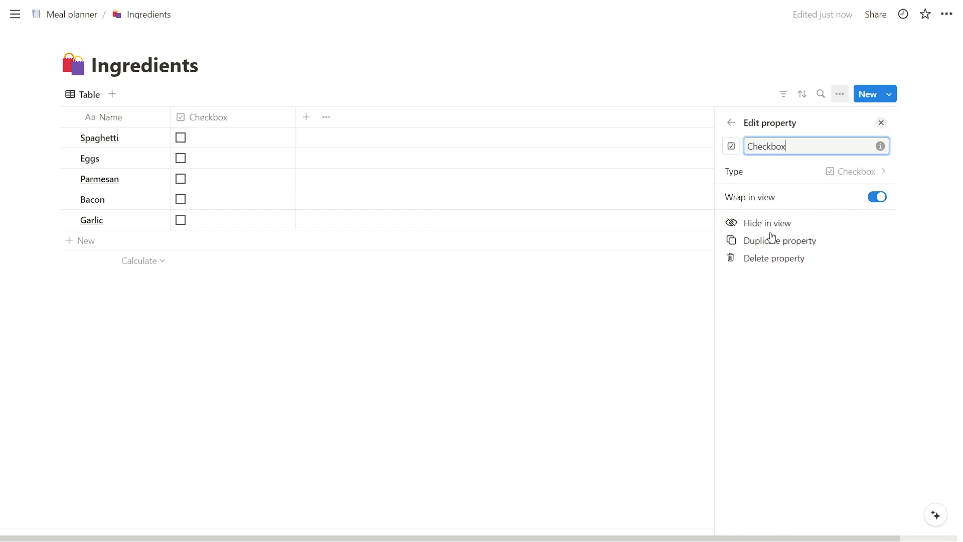
{"action": "left_click_drag", "start_coordinate": [294, 116], "coordinate": [191, 136]}
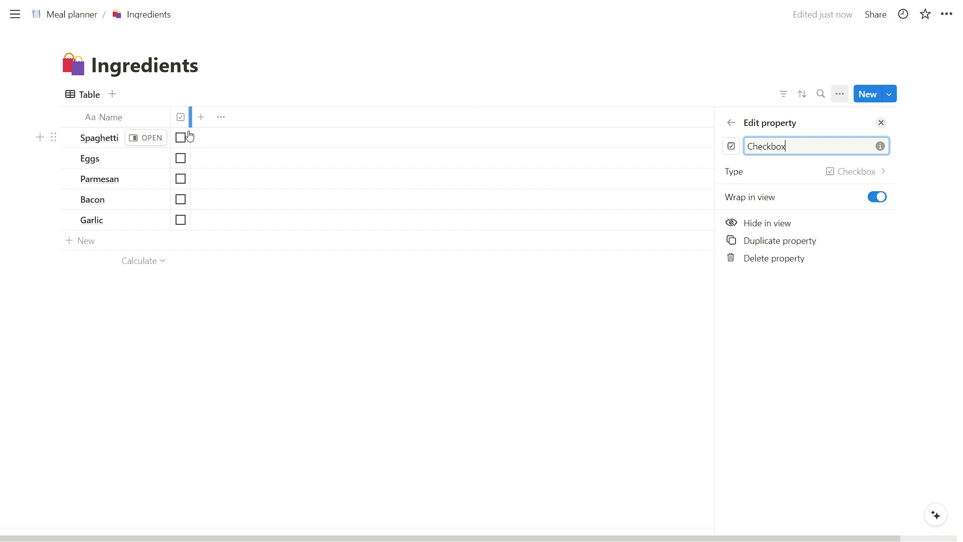
{"action": "left_click", "coordinate": [421, 307]}
Tick the checkboxes for Spaghetti, Parmesan and Bacon
{"action": "left_click", "coordinate": [181, 137]}
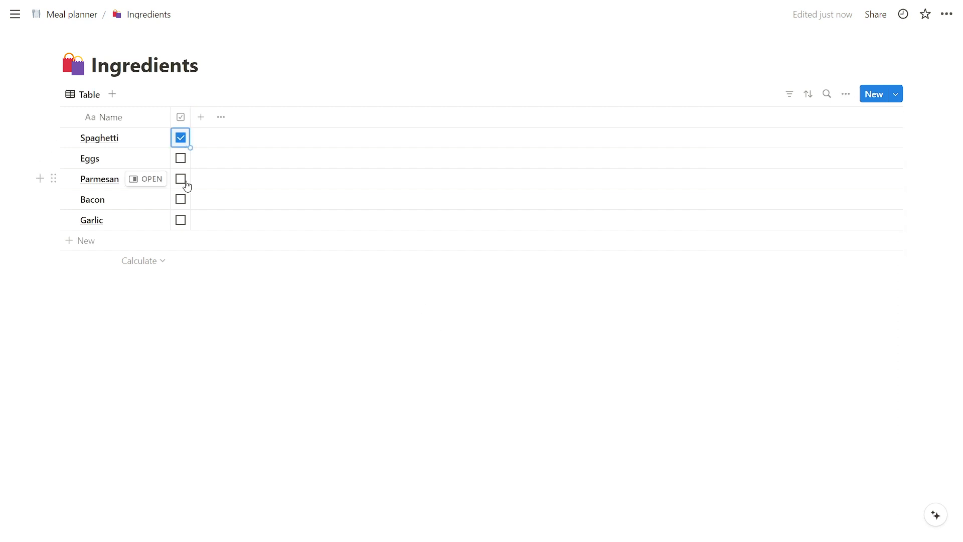
{"action": "left_click", "coordinate": [183, 181]}
{"action": "left_click", "coordinate": [182, 201]}
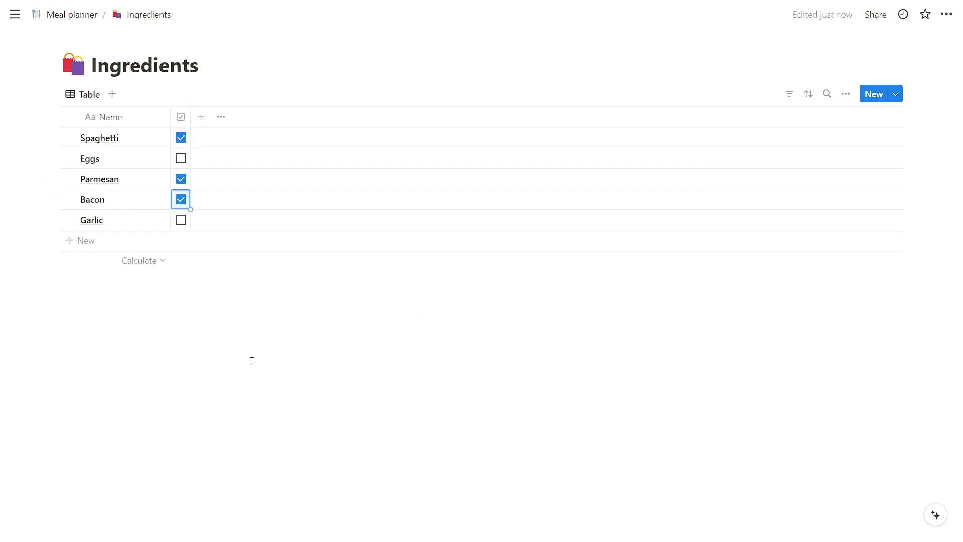
Rename the database's table view as Ingredients
{"action": "left_click", "coordinate": [83, 94]}
{"action": "left_click", "coordinate": [119, 136]}
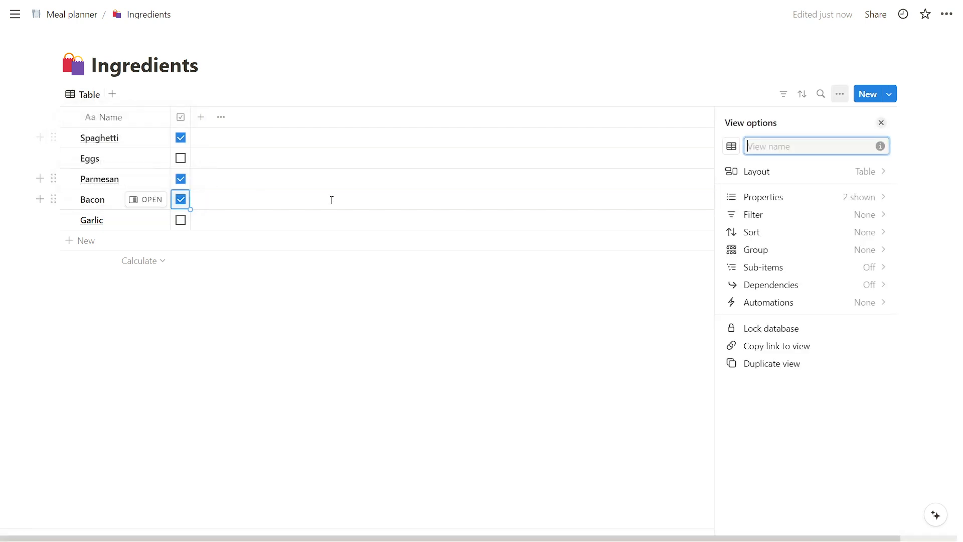
{"action": "type", "text": "Ingred"}
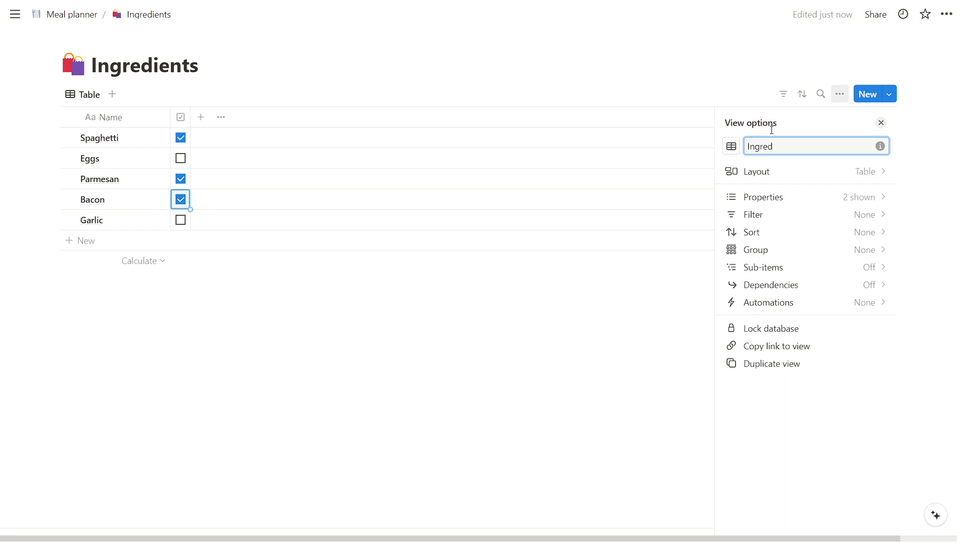
{"action": "type", "text": "ients"}
{"action": "key", "text": "Return"}
Add a second table view named Shopping list to the Ingredients database
{"action": "left_click", "coordinate": [133, 94]}
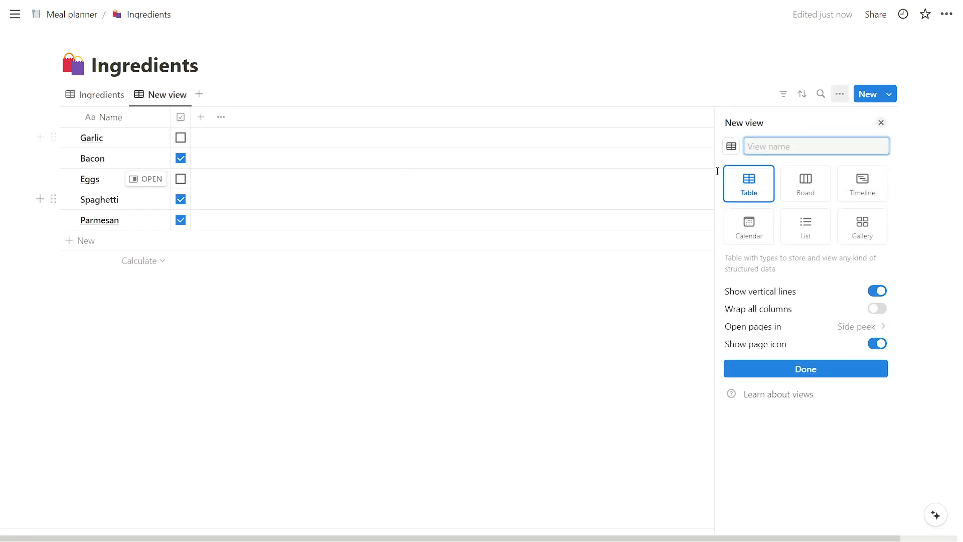
{"action": "type", "text": "Sho"}
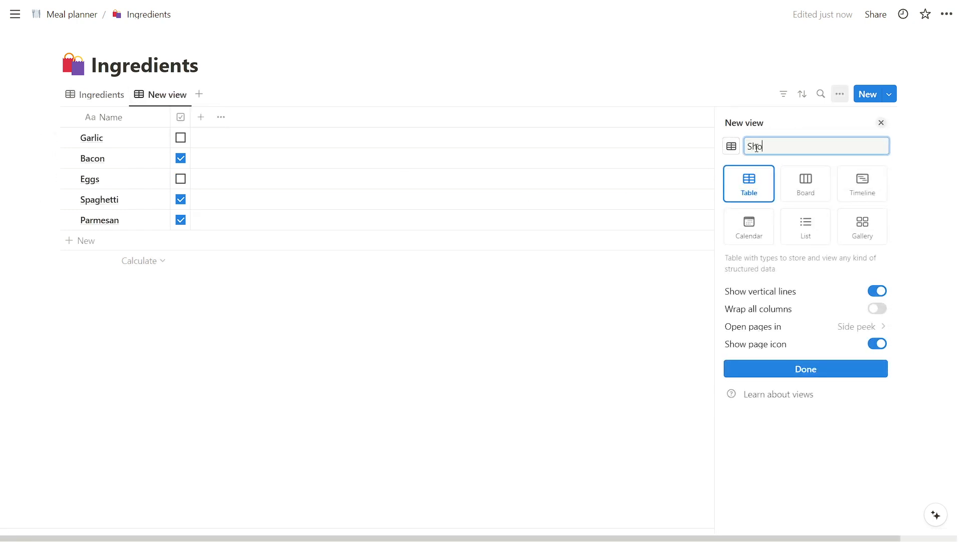
{"action": "type", "text": "pping list"}
{"action": "left_click", "coordinate": [829, 370]}
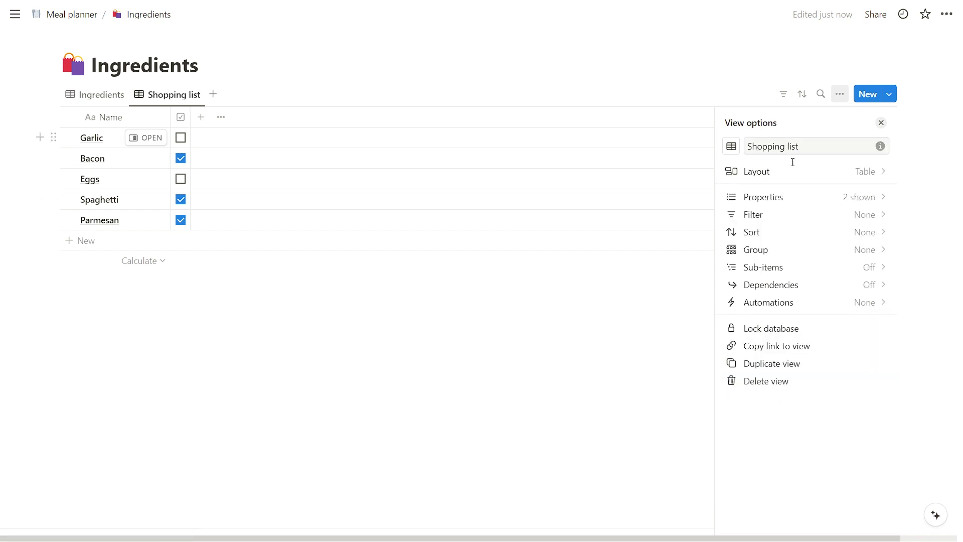
{"action": "left_click", "coordinate": [165, 371]}
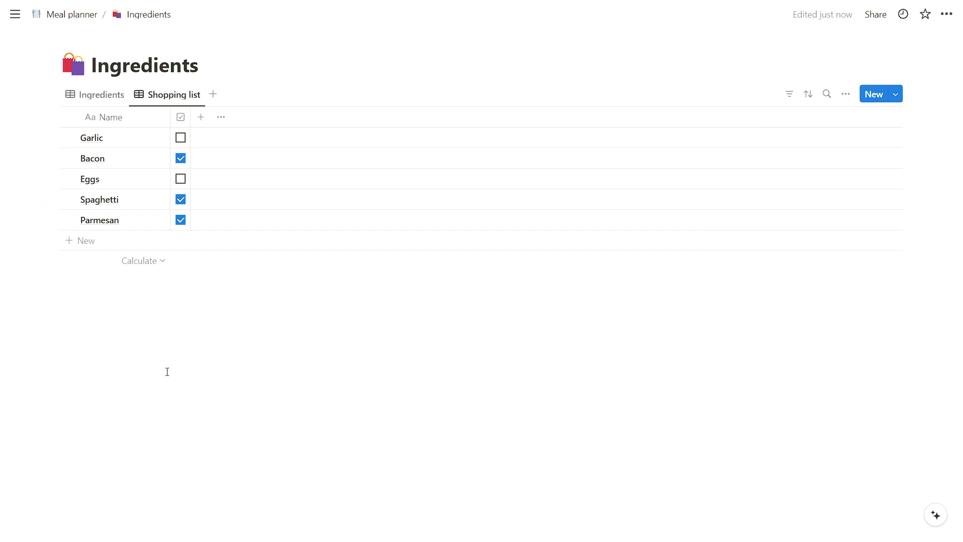
Add an advanced filter to the Shopping list view where Checkbox is Unchecked
{"action": "left_click", "coordinate": [171, 94]}
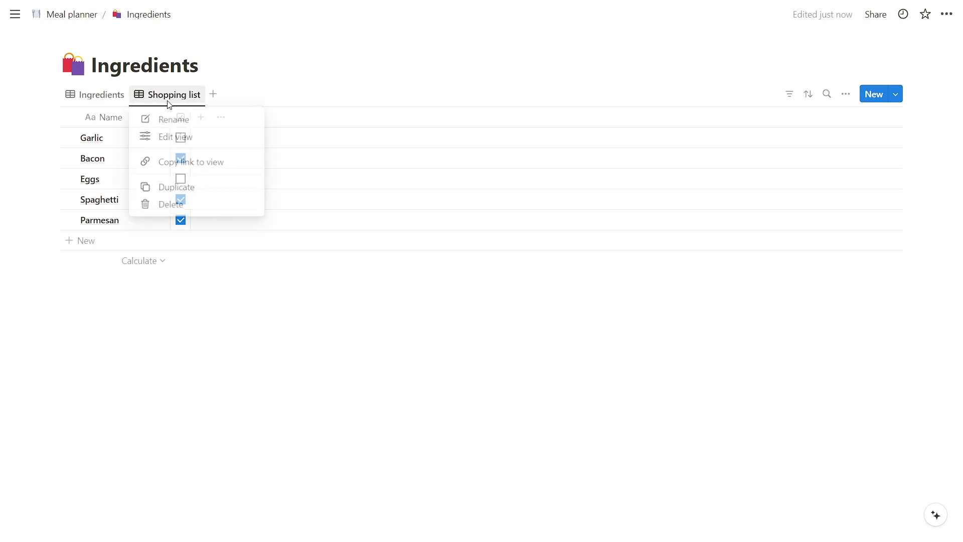
{"action": "left_click", "coordinate": [167, 137]}
{"action": "left_click", "coordinate": [828, 215]}
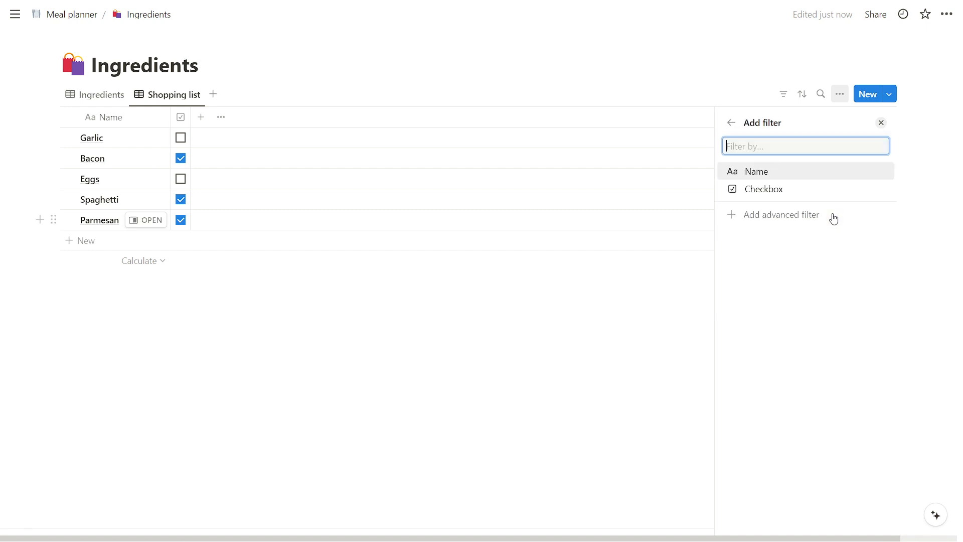
{"action": "left_click", "coordinate": [778, 214]}
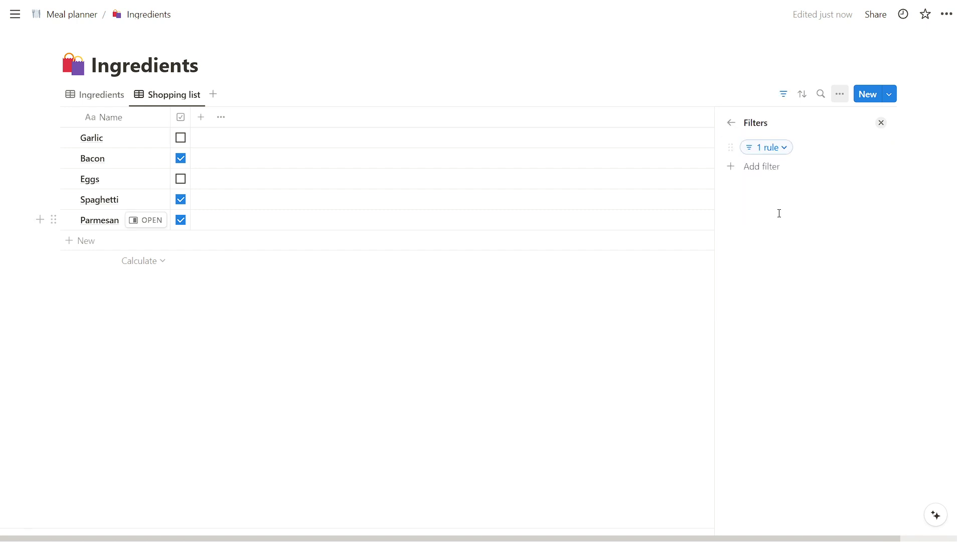
{"action": "left_click", "coordinate": [771, 151]}
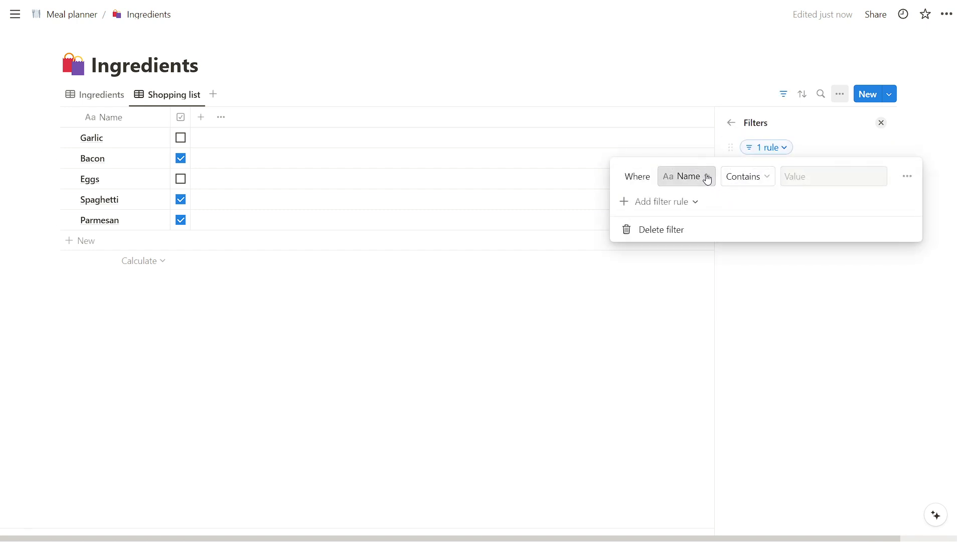
{"action": "left_click", "coordinate": [684, 175]}
{"action": "left_click", "coordinate": [659, 215]}
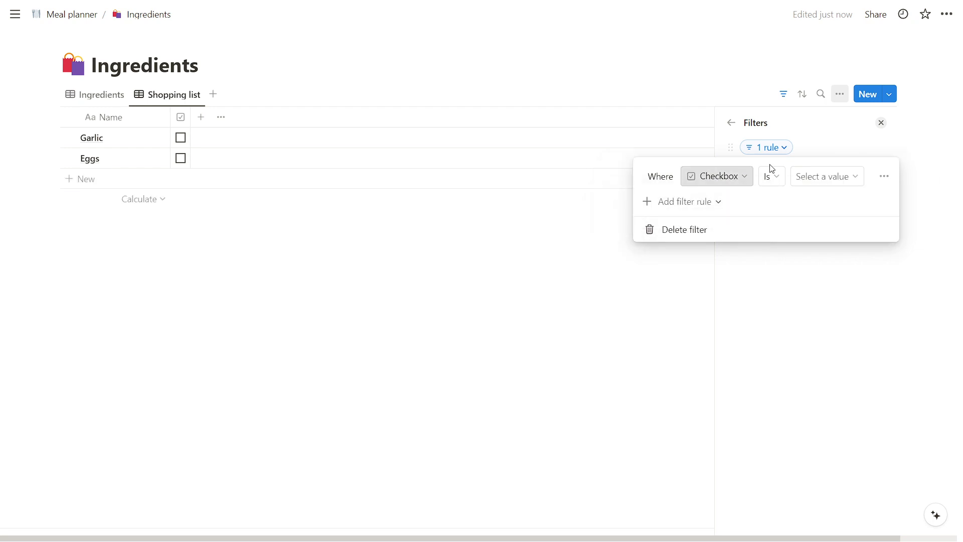
{"action": "left_click", "coordinate": [833, 183]}
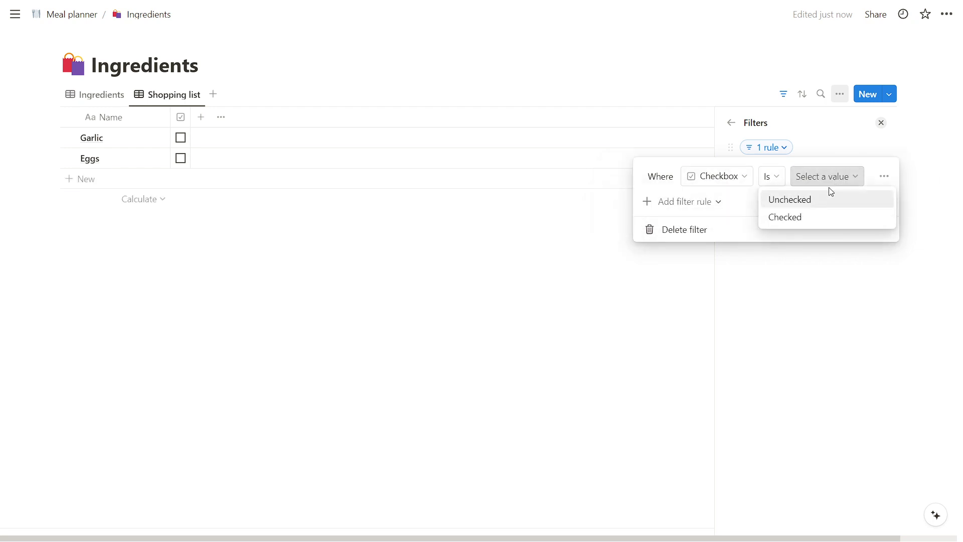
{"action": "left_click", "coordinate": [800, 203]}
{"action": "left_click", "coordinate": [598, 312]}
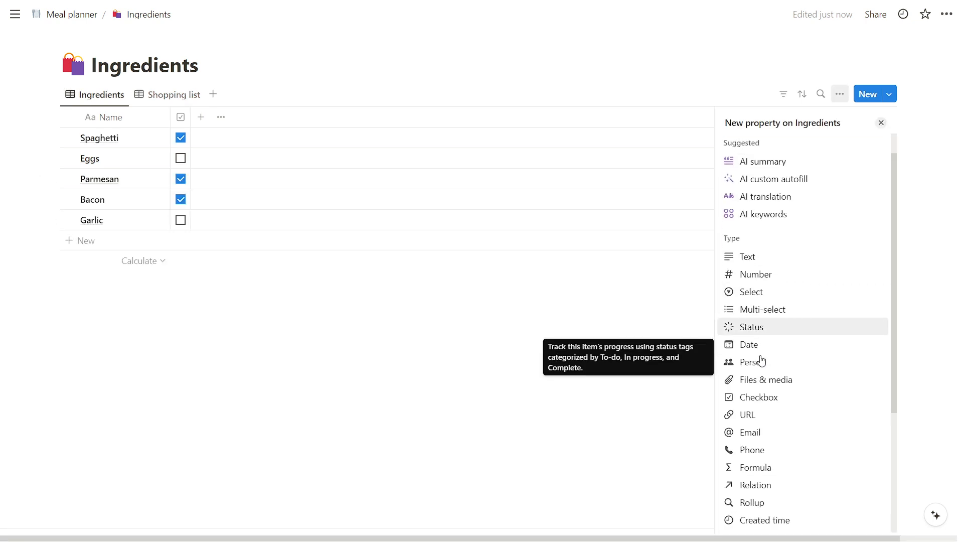
Add a relation property to the Ingredients view that links to the Recipe Bank database
{"action": "scroll", "coordinate": [757, 401], "scroll_direction": "down", "scroll_amount": 2}
{"action": "left_click", "coordinate": [757, 453]}
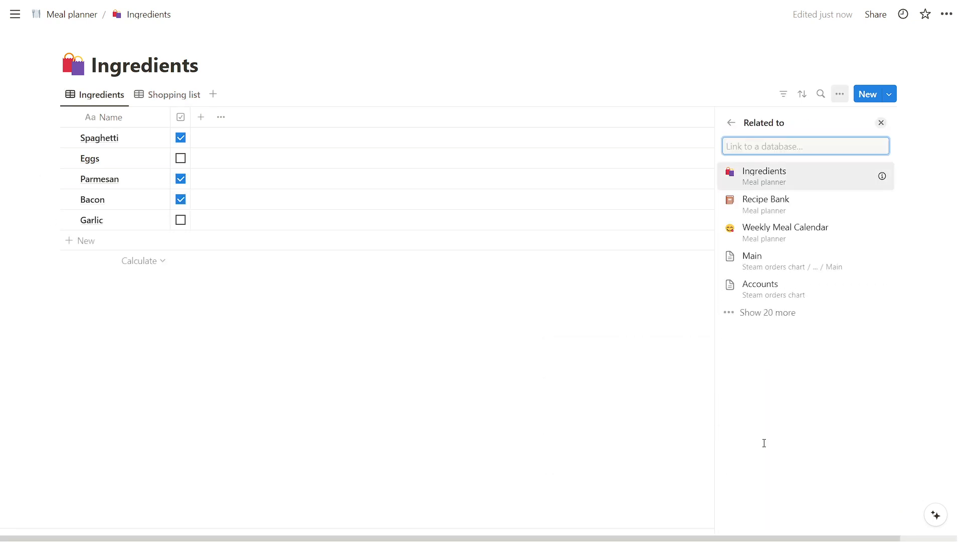
{"action": "left_click", "coordinate": [803, 208]}
{"action": "left_click", "coordinate": [815, 232]}
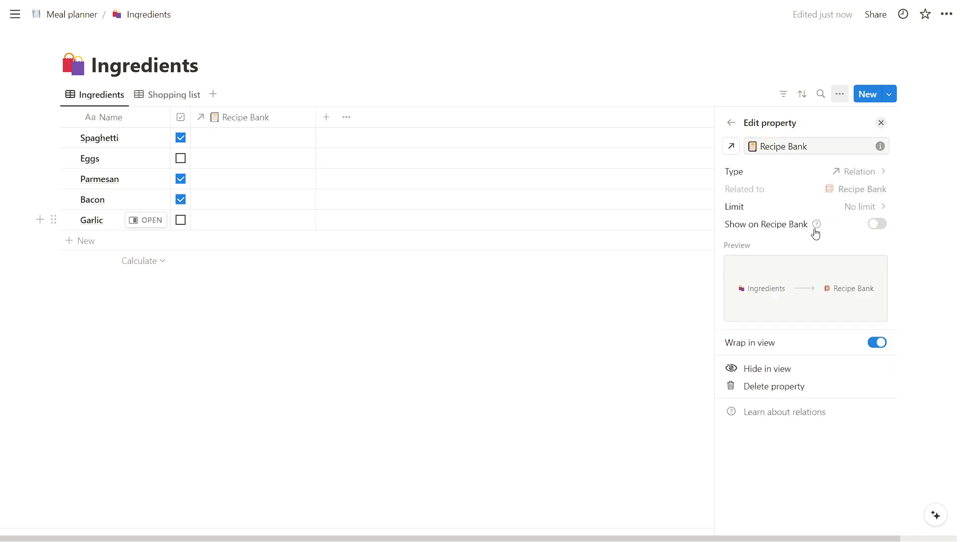
{"action": "left_click", "coordinate": [548, 310]}
Link Spaghetti to the Spaghetti Carbonara recipe and fill that relation down through Garlic
{"action": "left_click", "coordinate": [247, 140]}
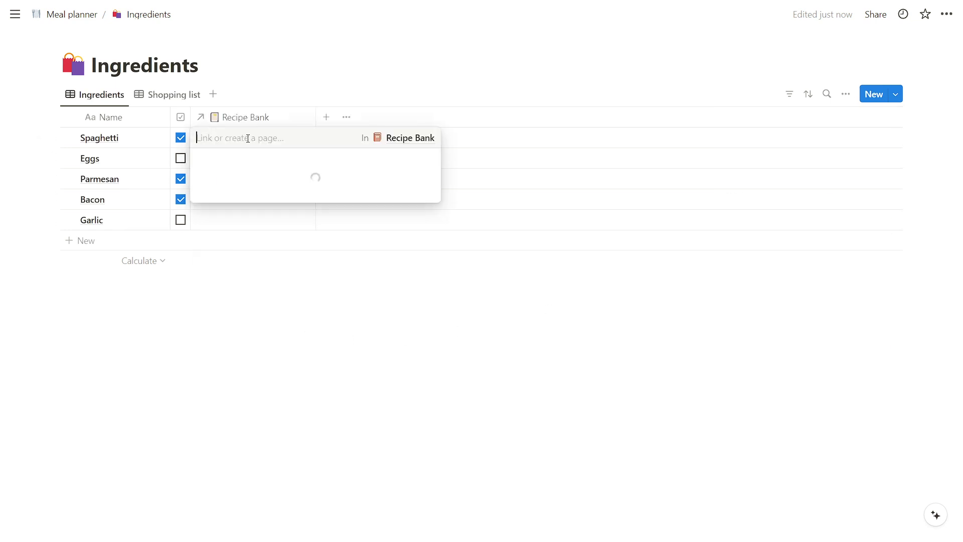
{"action": "left_click", "coordinate": [268, 185]}
{"action": "key", "text": "Escape"}
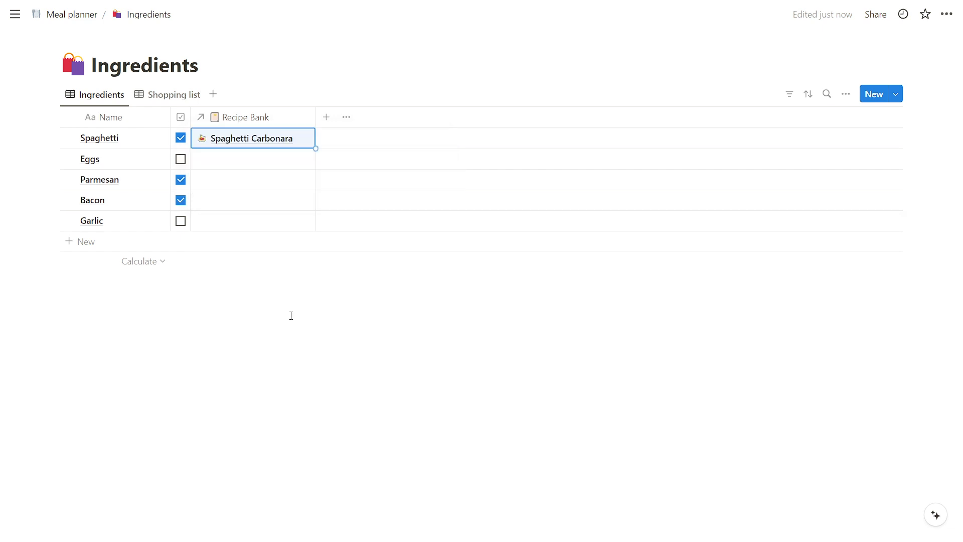
{"action": "left_click_drag", "start_coordinate": [315, 151], "coordinate": [317, 227]}
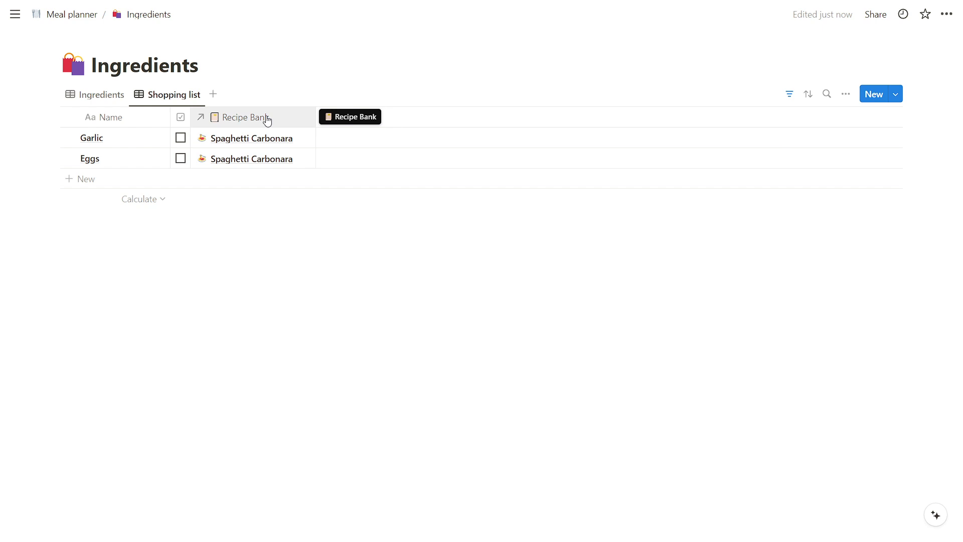
Open the linked Spaghetti Carbonara recipe from the Ingredients view and inspect its backlinks
{"action": "left_click", "coordinate": [269, 124]}
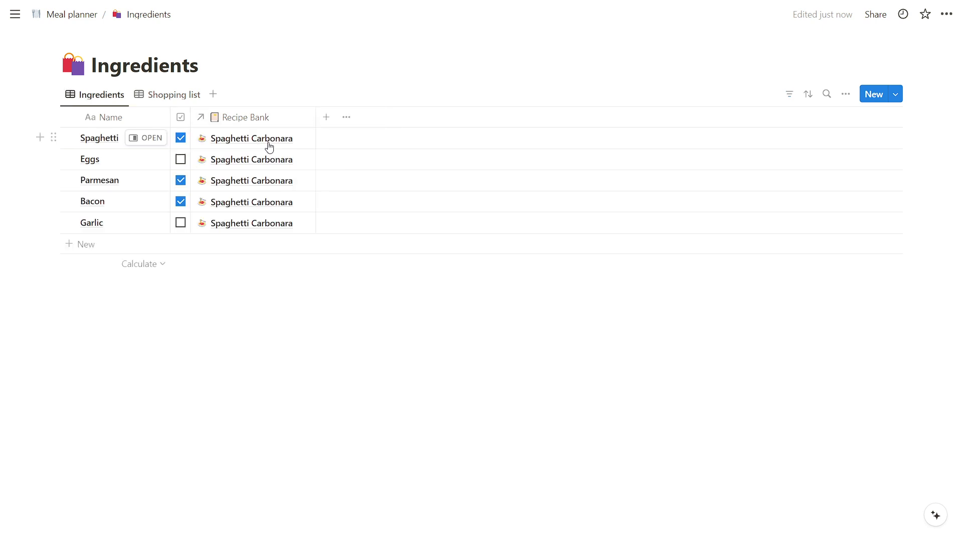
{"action": "left_click", "coordinate": [268, 143]}
{"action": "left_click", "coordinate": [254, 182]}
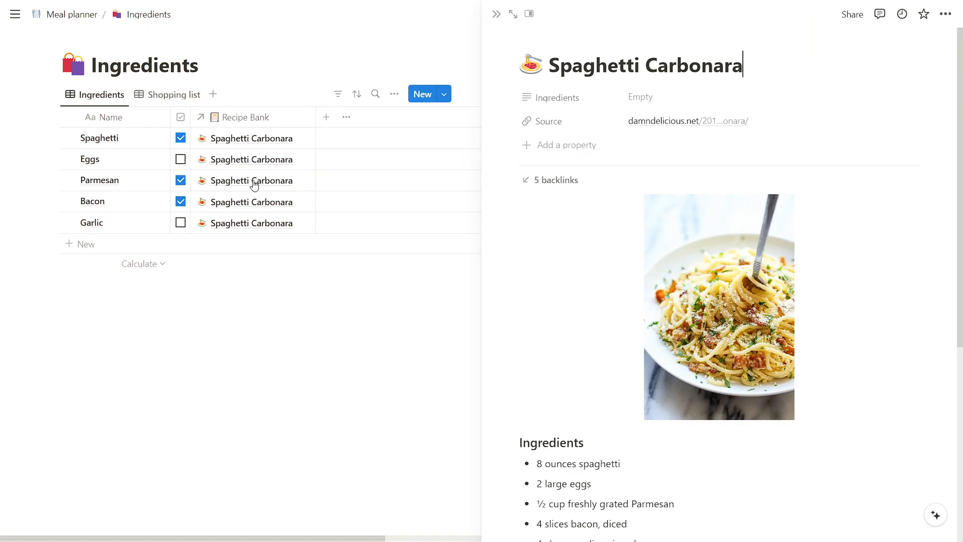
{"action": "left_click", "coordinate": [544, 181]}
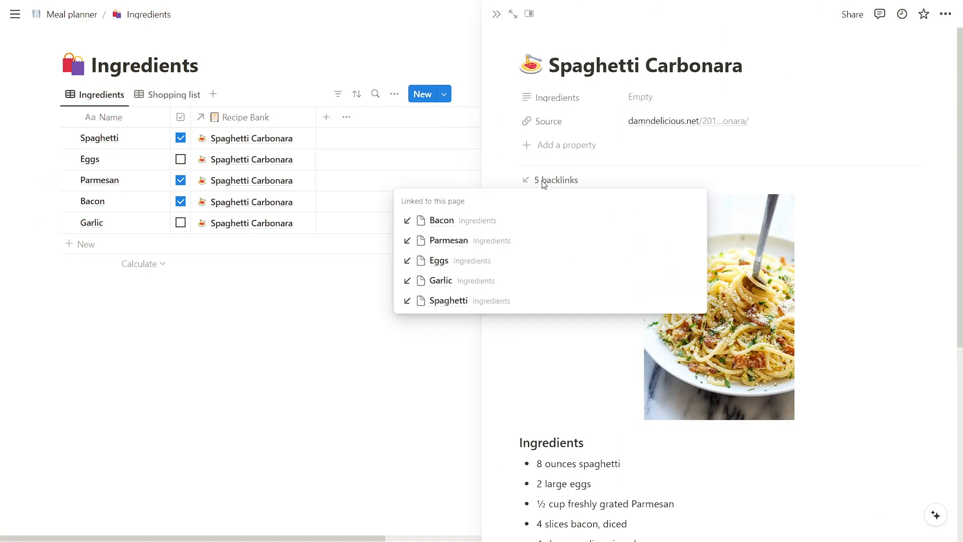
{"action": "left_click", "coordinate": [544, 183]}
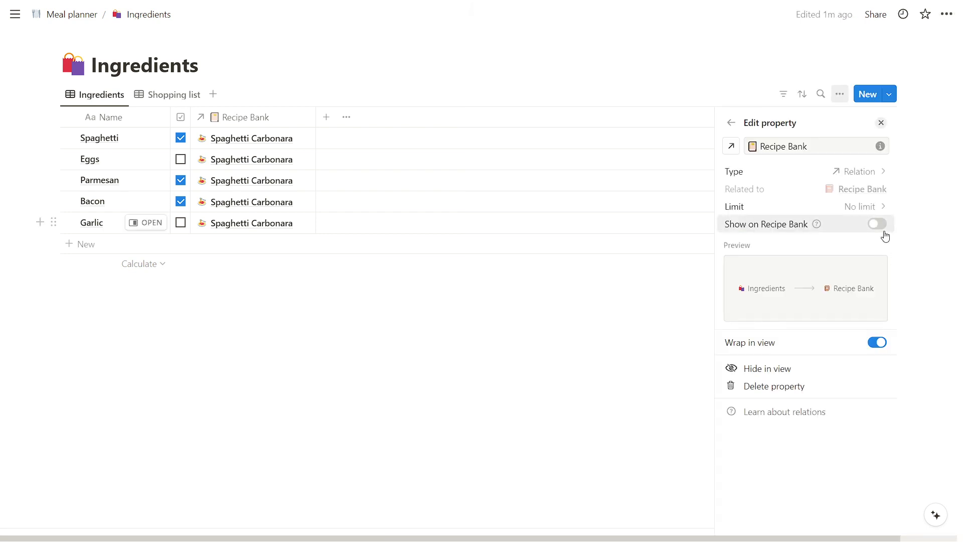
Turn on Show on Recipe Bank for the Recipe Bank relation property and close its settings
{"action": "left_click", "coordinate": [878, 224]}
{"action": "key", "text": "Escape"}
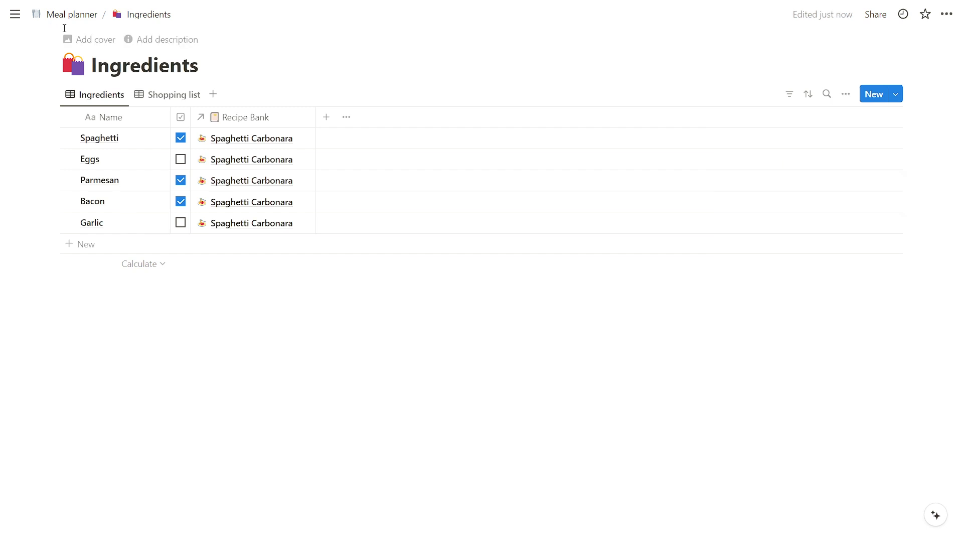
Delete the empty Ingredients text property from the Recipe Bank database, keeping the related Ingredients property
{"action": "left_click", "coordinate": [72, 14]}
{"action": "left_click", "coordinate": [99, 228]}
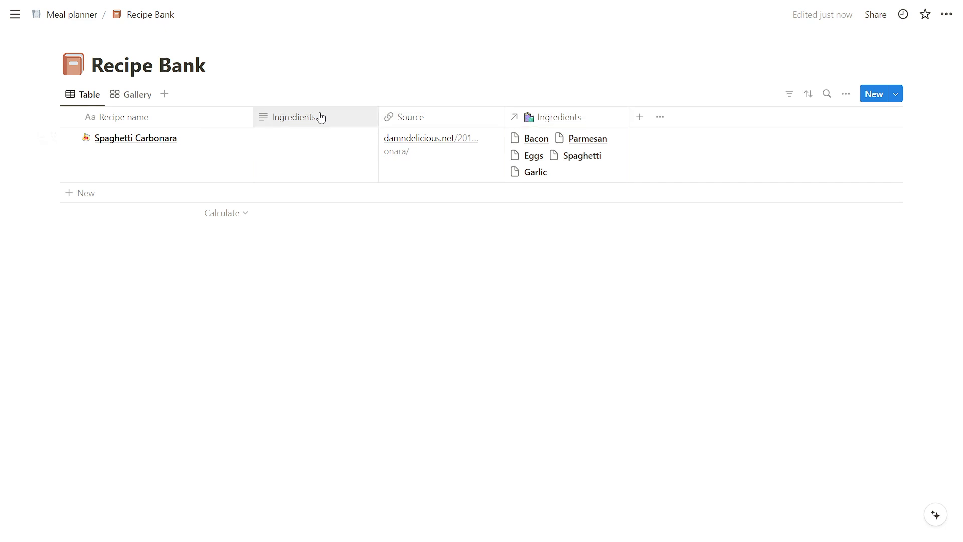
{"action": "left_click", "coordinate": [294, 119]}
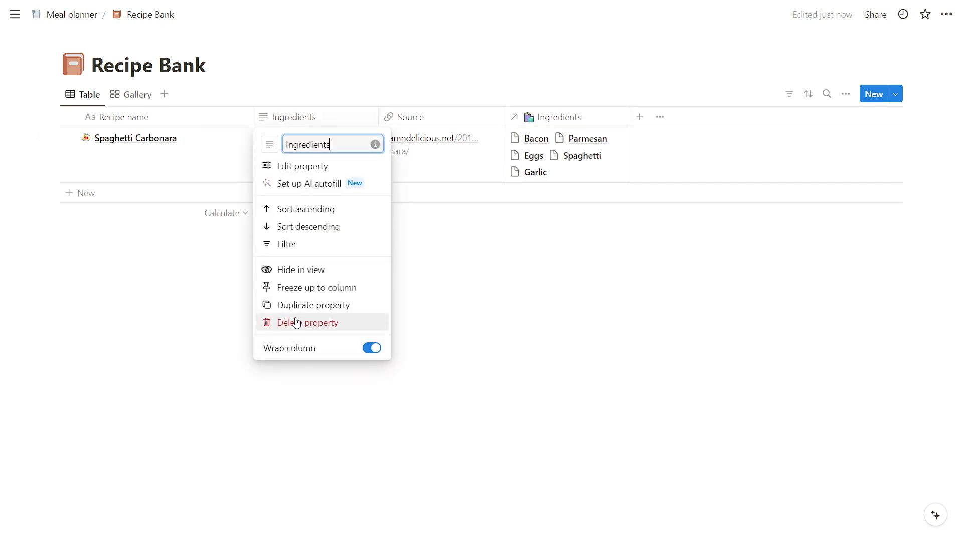
{"action": "left_click", "coordinate": [305, 322]}
{"action": "left_click", "coordinate": [460, 274]}
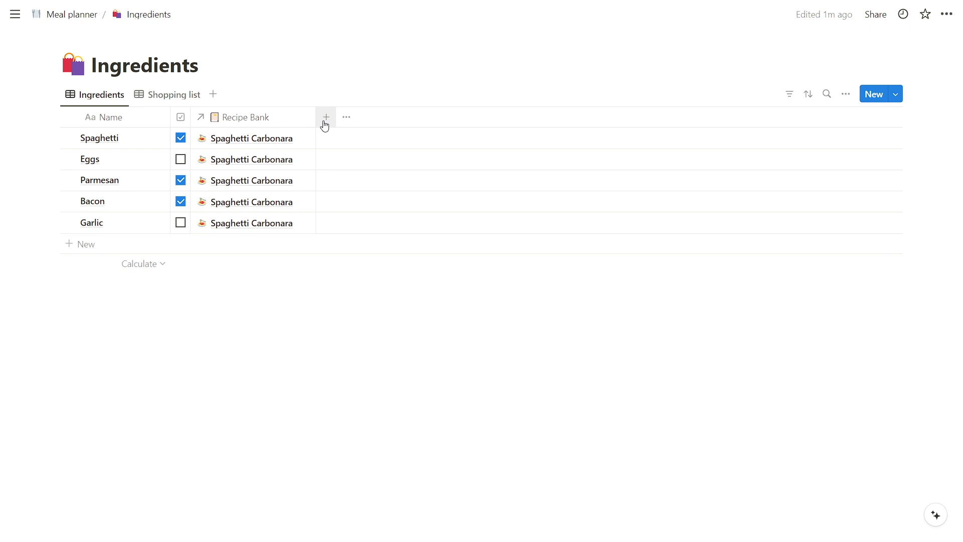
Add a text property named Quantity to the Ingredients database and place it before the Recipe Bank relation
{"action": "left_click", "coordinate": [326, 120]}
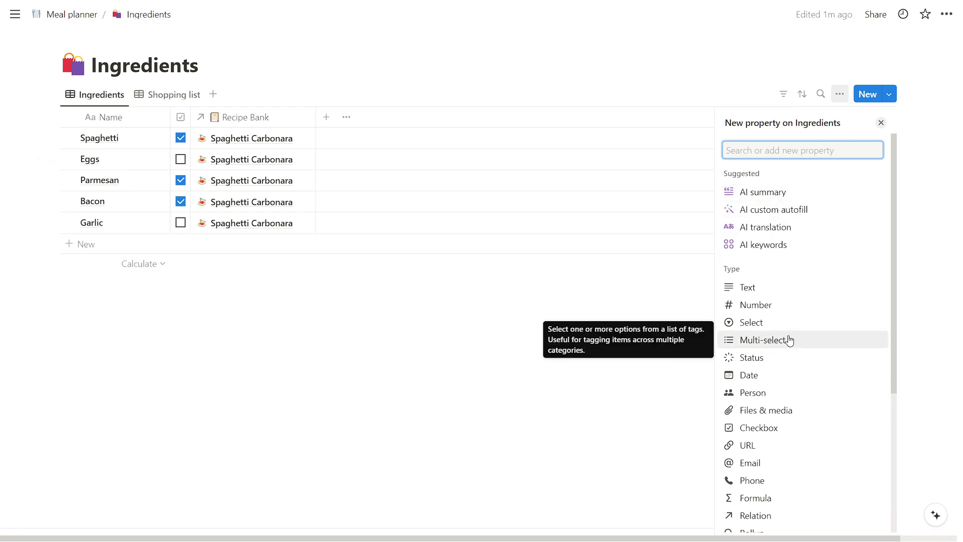
{"action": "left_click", "coordinate": [758, 288]}
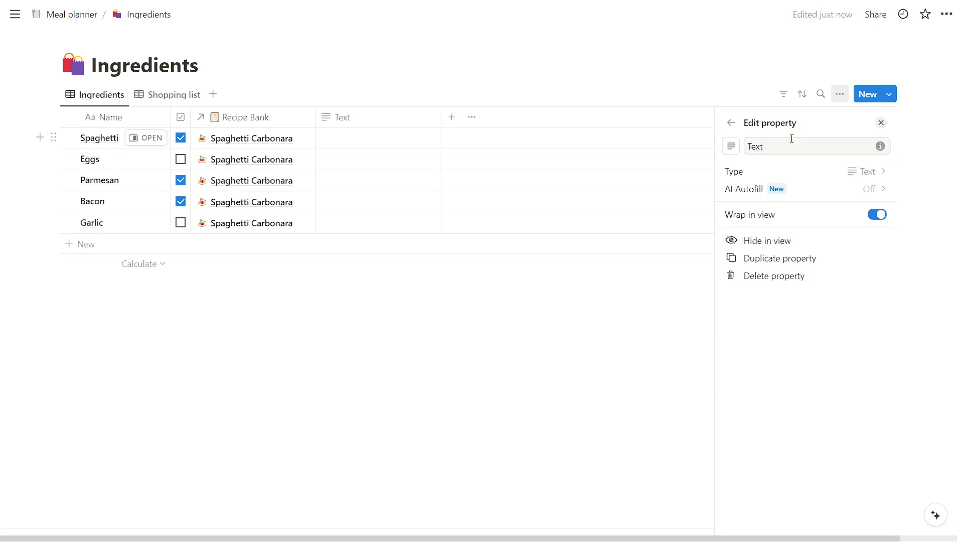
{"action": "left_click_drag", "start_coordinate": [755, 147], "coordinate": [708, 150]}
{"action": "left_click", "coordinate": [351, 119]}
{"action": "type", "text": "Quantity"}
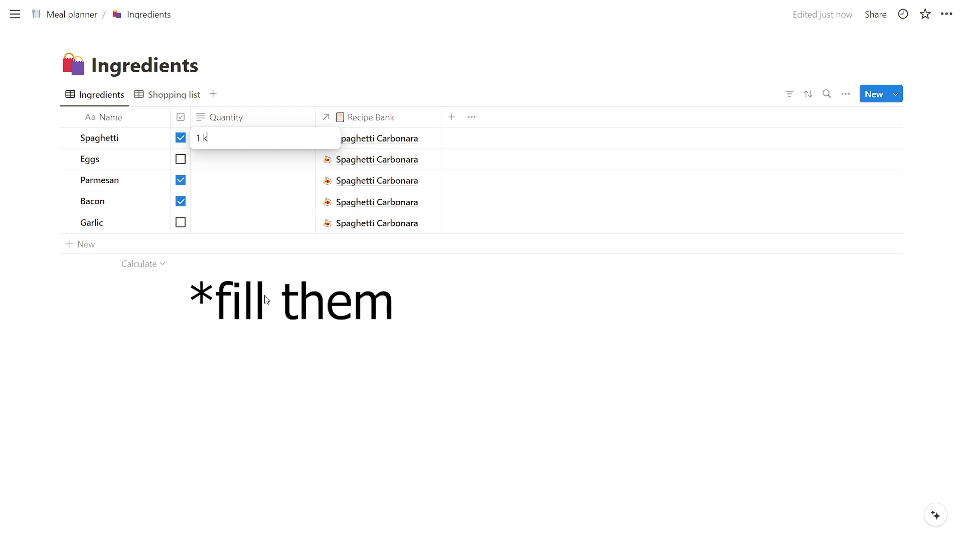
Fill in the ingredient quantities: 1 kg for Spaghetti, 200 g for Bacon and 100 g for Parmesan
{"action": "type", "text": "g"}
{"action": "left_click", "coordinate": [223, 202]}
{"action": "type", "text": "200"}
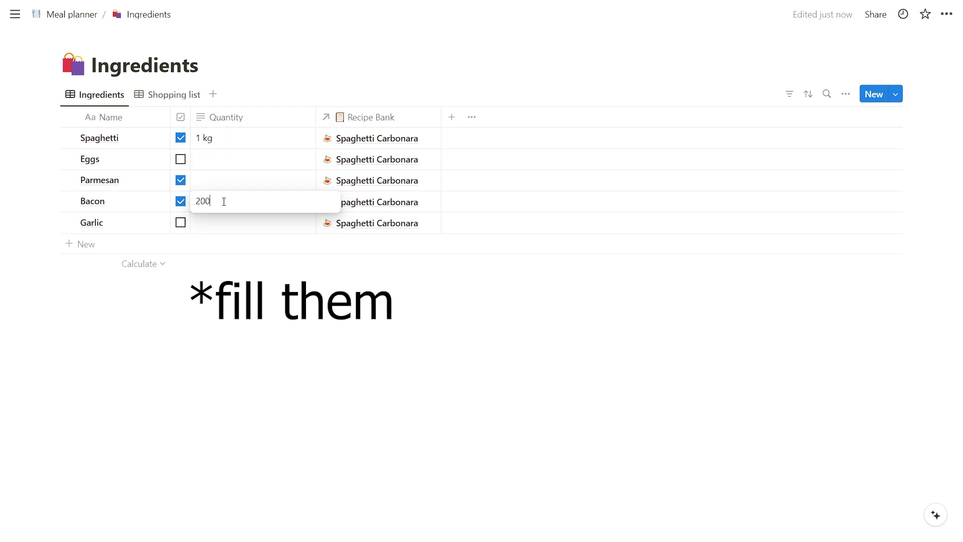
{"action": "type", "text": " g"}
{"action": "left_click", "coordinate": [226, 179]}
{"action": "type", "text": "100 g"}
{"action": "key", "text": "Return"}
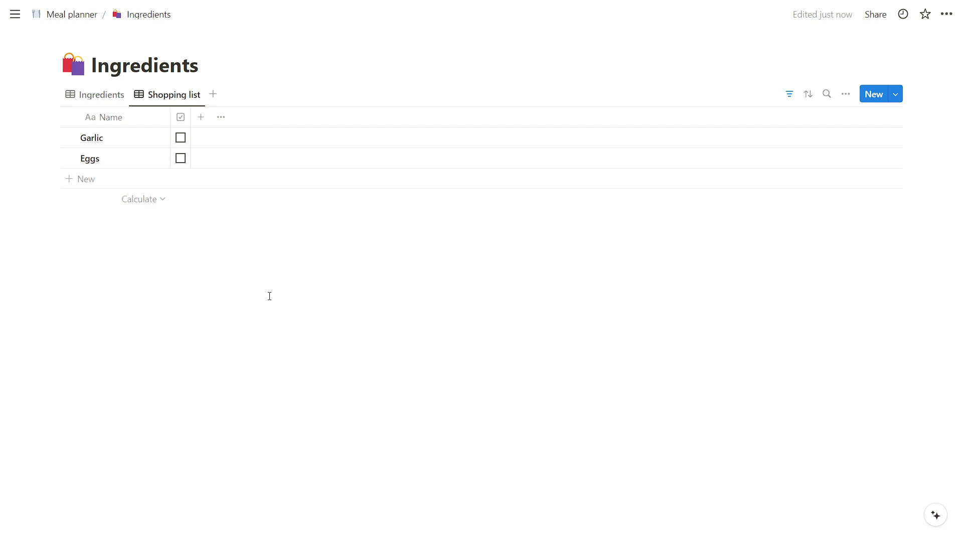
Check off Garlic in the Shopping list view and clear its checkbox again in the Ingredients view
{"action": "mouse_move", "coordinate": [122, 143]}
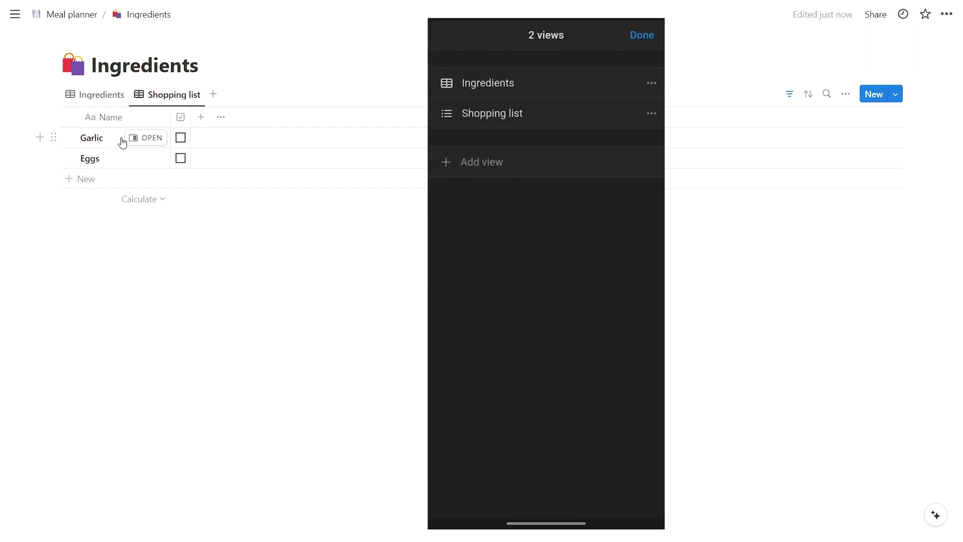
{"action": "left_click", "coordinate": [180, 138]}
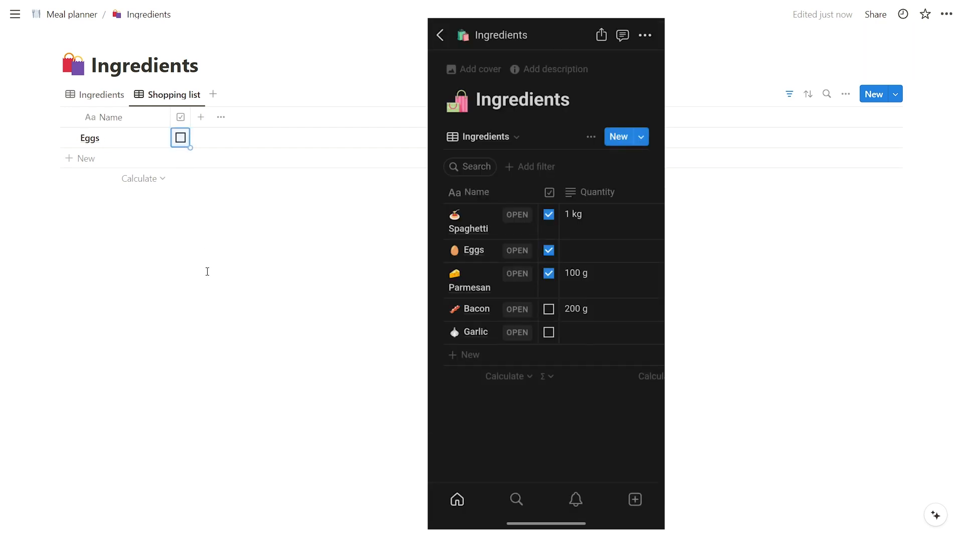
{"action": "left_click", "coordinate": [102, 96]}
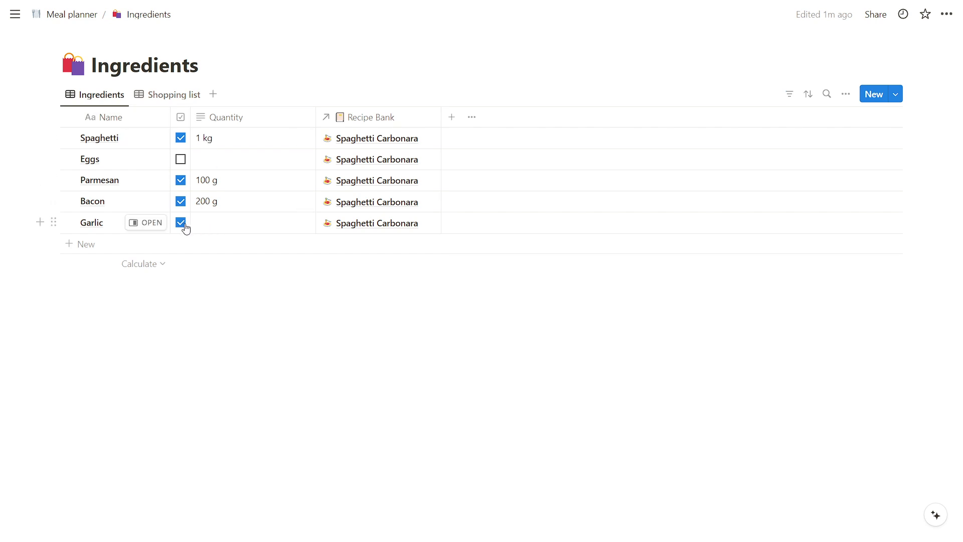
{"action": "left_click", "coordinate": [181, 223]}
{"action": "left_click", "coordinate": [232, 221]}
{"action": "key", "text": "Escape"}
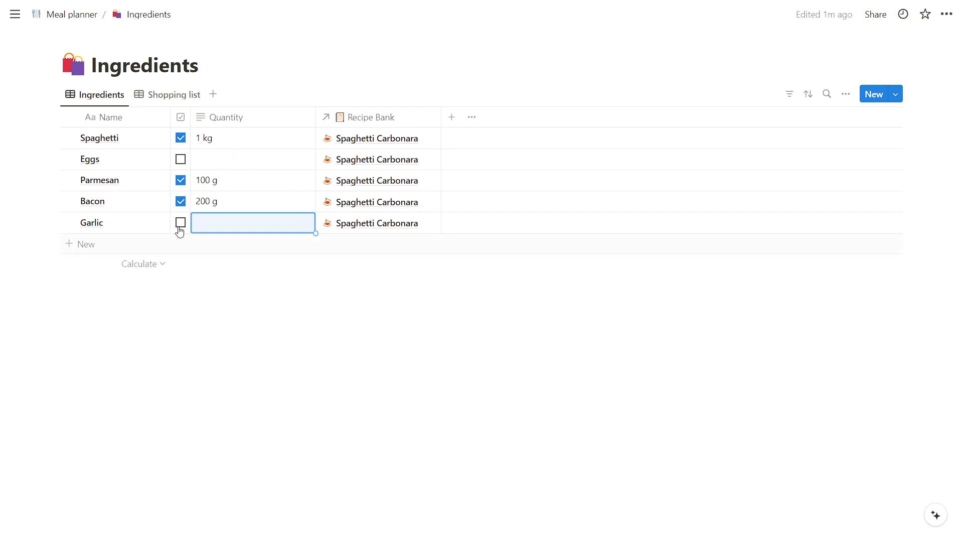
Create a full-page database named Meal Prep Schedule under Ingredients on the Meal planner page
{"action": "left_click", "coordinate": [71, 15]}
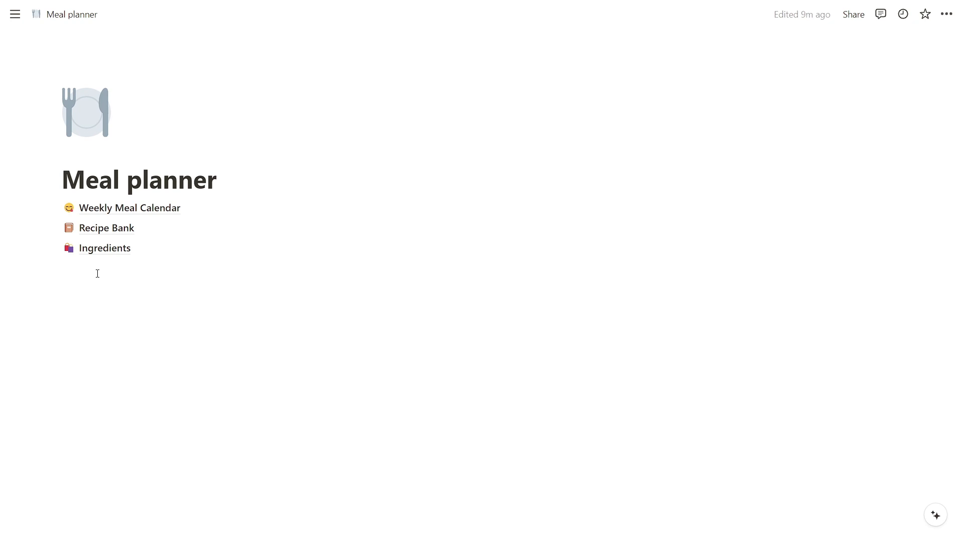
{"action": "type", "text": "/da"}
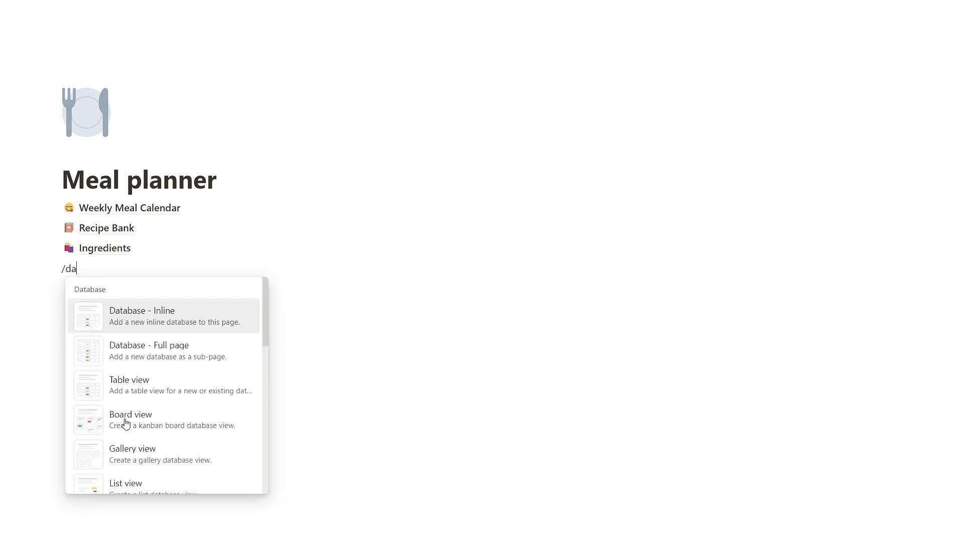
{"action": "left_click", "coordinate": [171, 351]}
{"action": "left_click", "coordinate": [97, 61]}
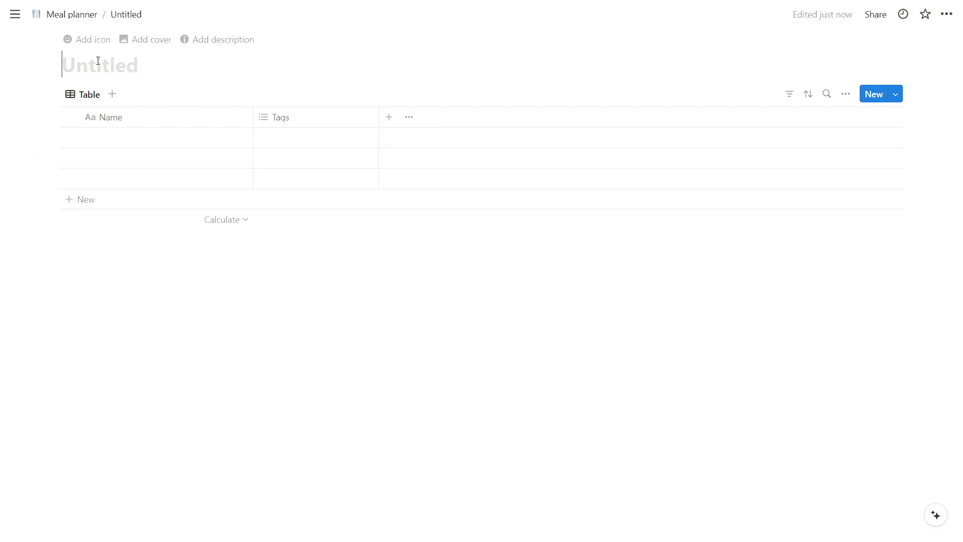
{"action": "type", "text": "Meal pre"}
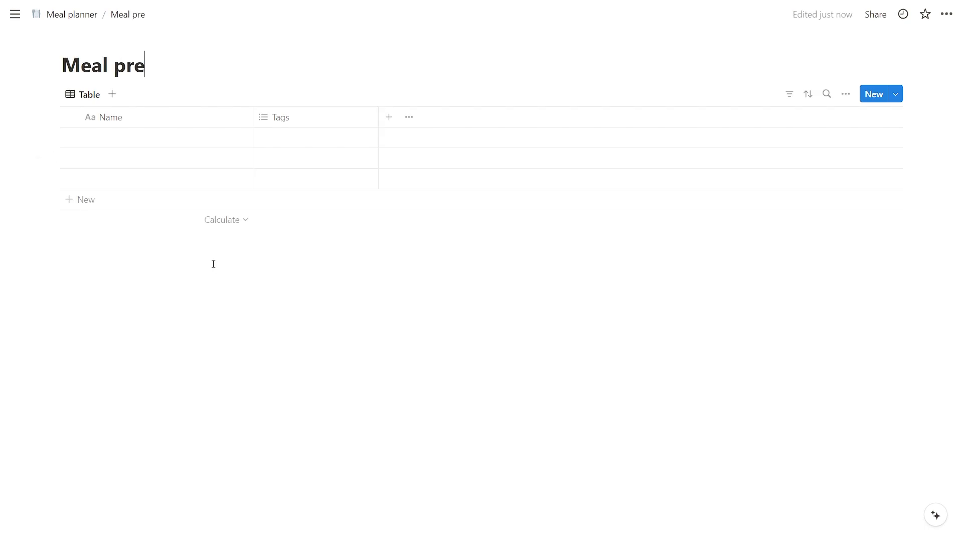
{"action": "key", "text": "BackSpace"}
{"action": "key", "text": "BackSpace"}
{"action": "key", "text": "BackSpace"}
{"action": "type", "text": "Pres"}
{"action": "key", "text": "BackSpace"}
{"action": "type", "text": "p Schedule"}
Change the Meal Prep Schedule database's layout from Table to Timeline
{"action": "left_click", "coordinate": [845, 93]}
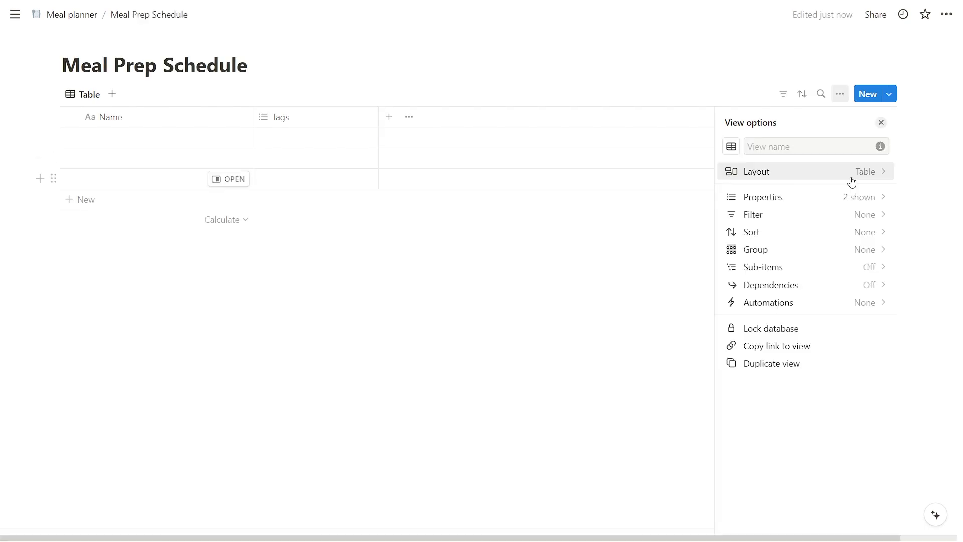
{"action": "left_click", "coordinate": [851, 176]}
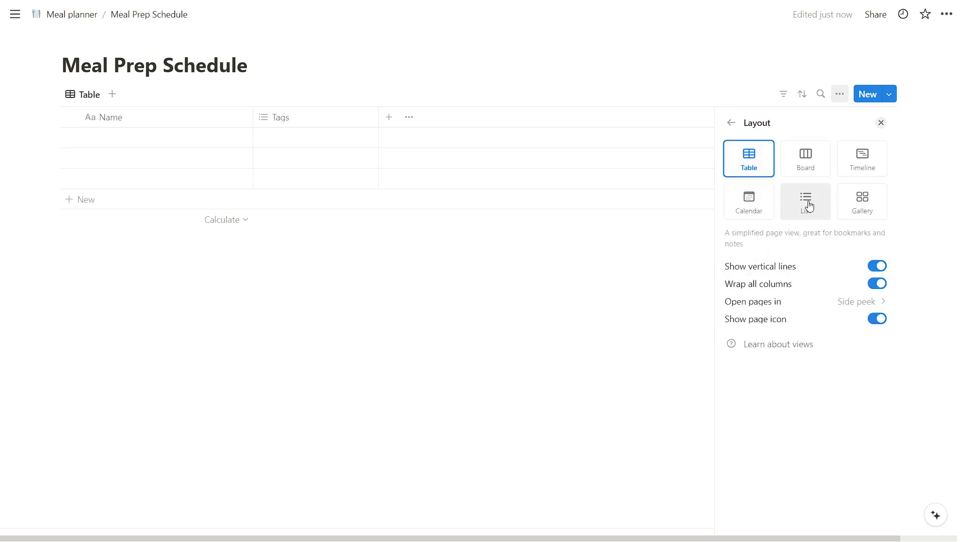
{"action": "left_click", "coordinate": [862, 160]}
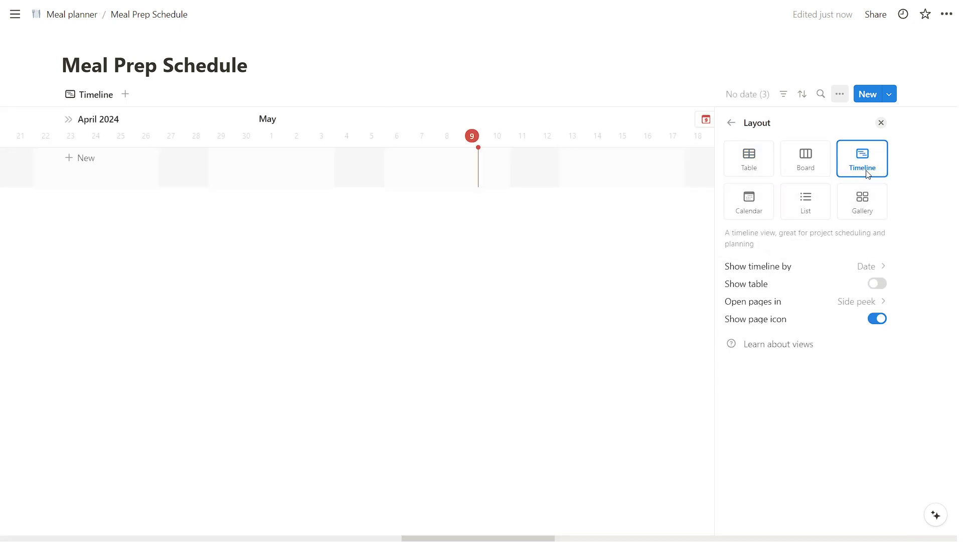
{"action": "key", "text": "Escape"}
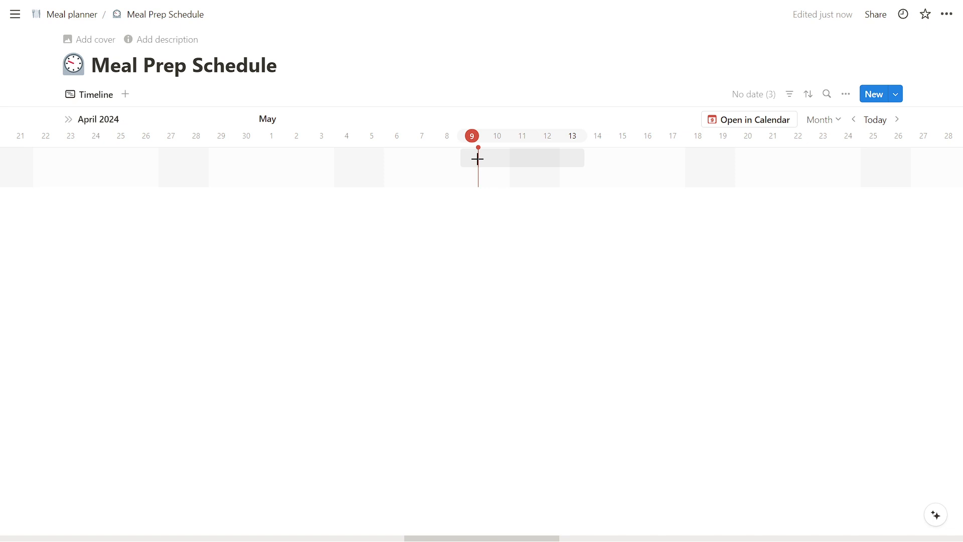
Add one-day timeline entries for Chopping vegetables and Marinating meat on May 9 and Cooking grains on May 10
{"action": "left_click_drag", "start_coordinate": [580, 165], "coordinate": [479, 165]}
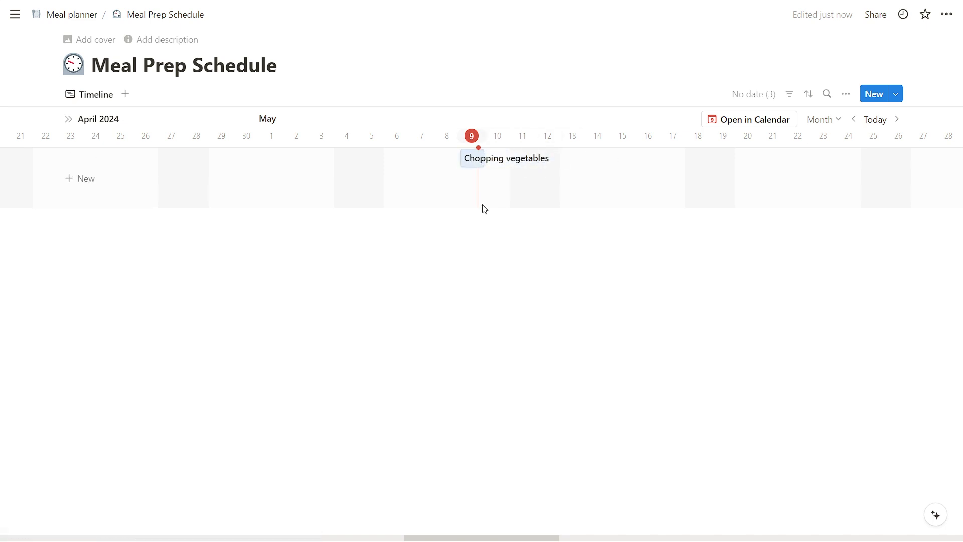
{"action": "left_click", "coordinate": [467, 177]}
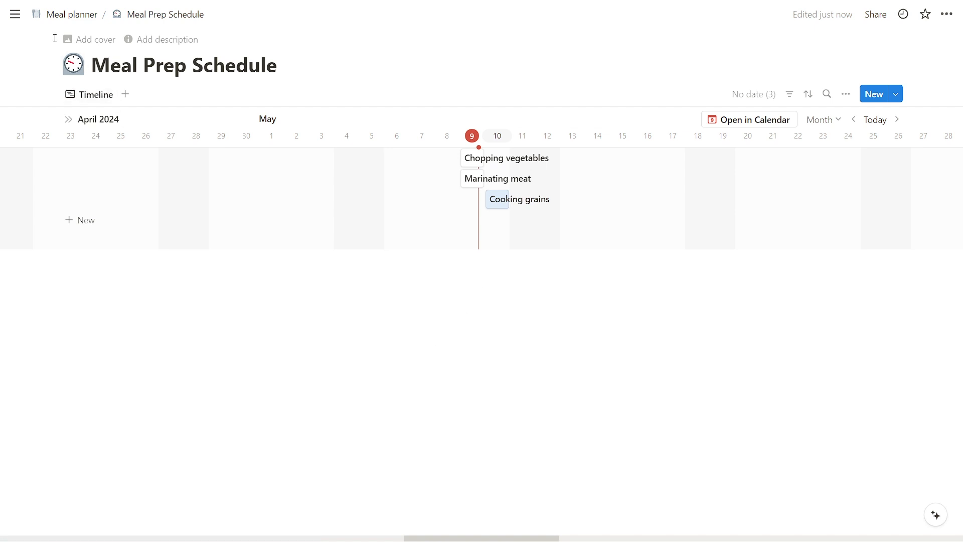
Arrange the four database links on the Meal planner page in one row of columns, from Weekly Meal Calendar to Meal Prep Schedule
{"action": "left_click", "coordinate": [71, 14]}
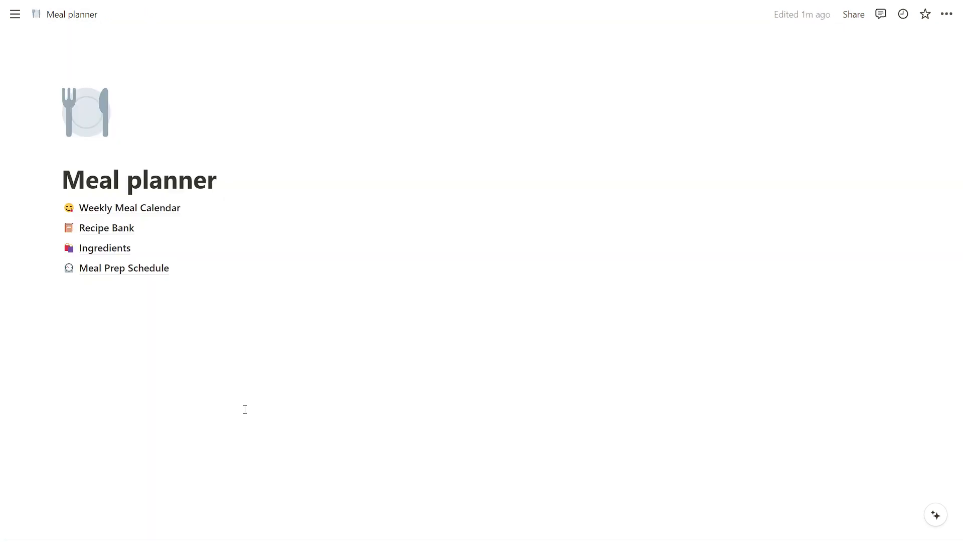
{"action": "left_click_drag", "start_coordinate": [99, 225], "coordinate": [502, 211]}
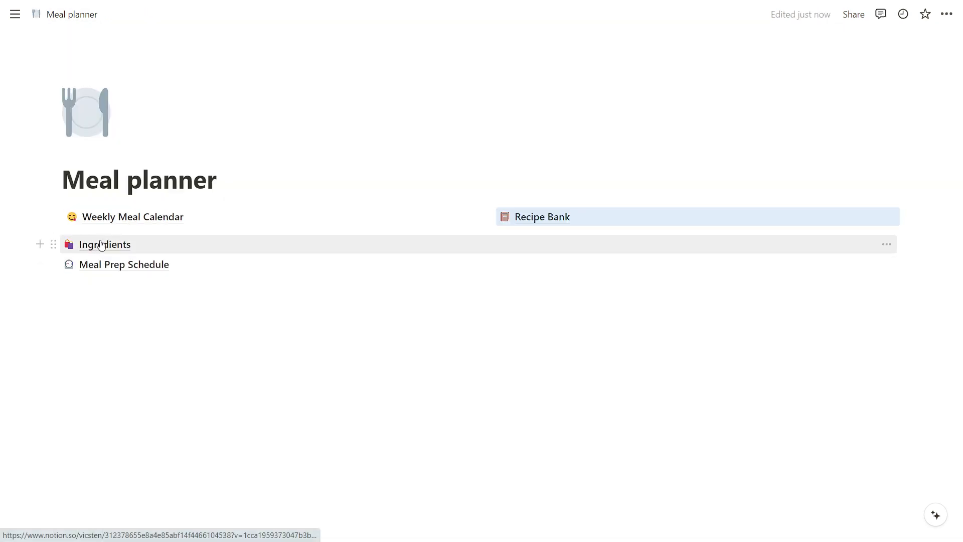
{"action": "left_click_drag", "start_coordinate": [95, 245], "coordinate": [905, 220]}
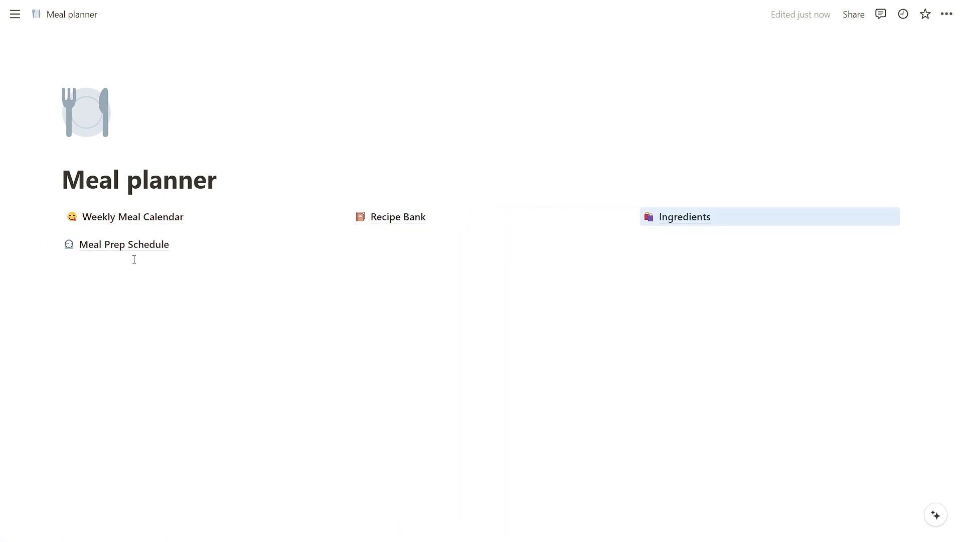
{"action": "left_click_drag", "start_coordinate": [133, 245], "coordinate": [934, 216]}
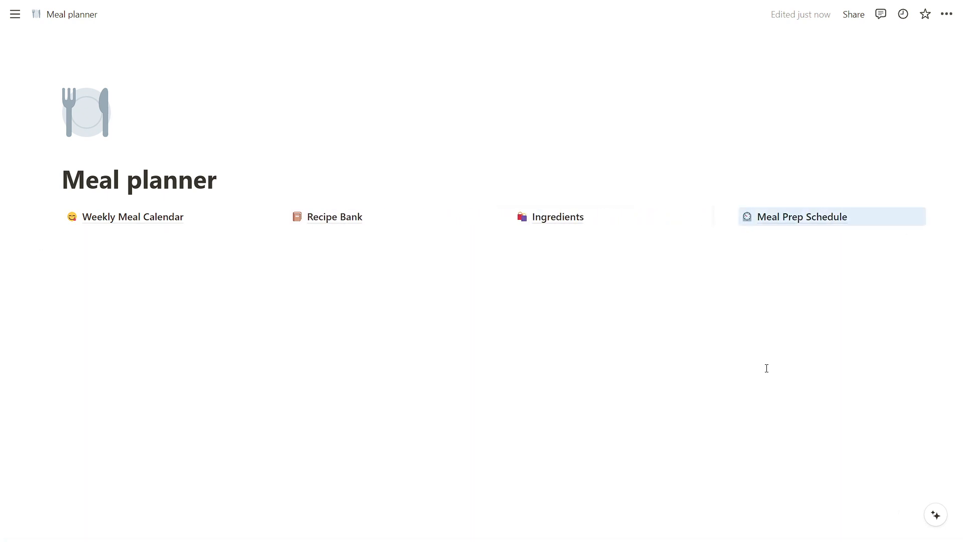
{"action": "left_click", "coordinate": [85, 250]}
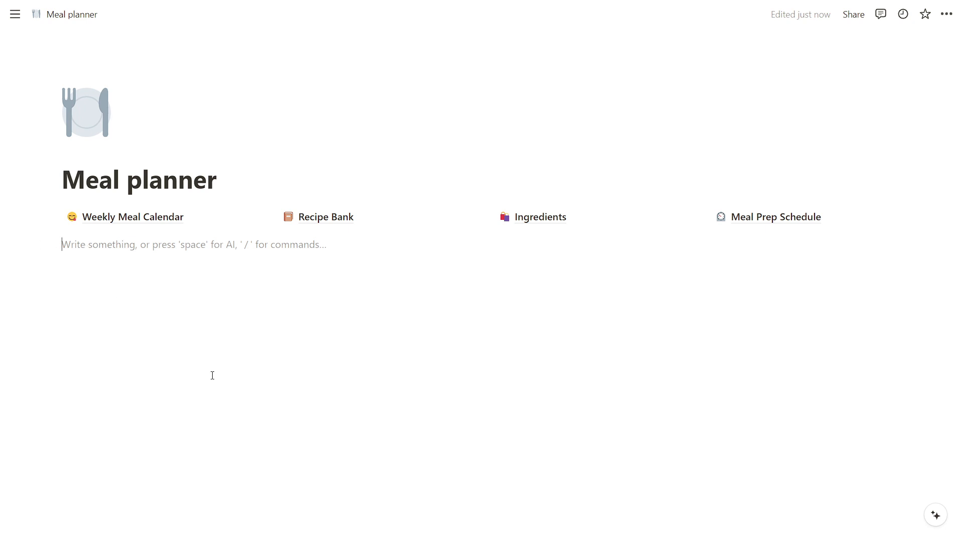
View the Weekly Meal Calendar database and return to the Meal planner page
{"action": "left_click", "coordinate": [117, 222]}
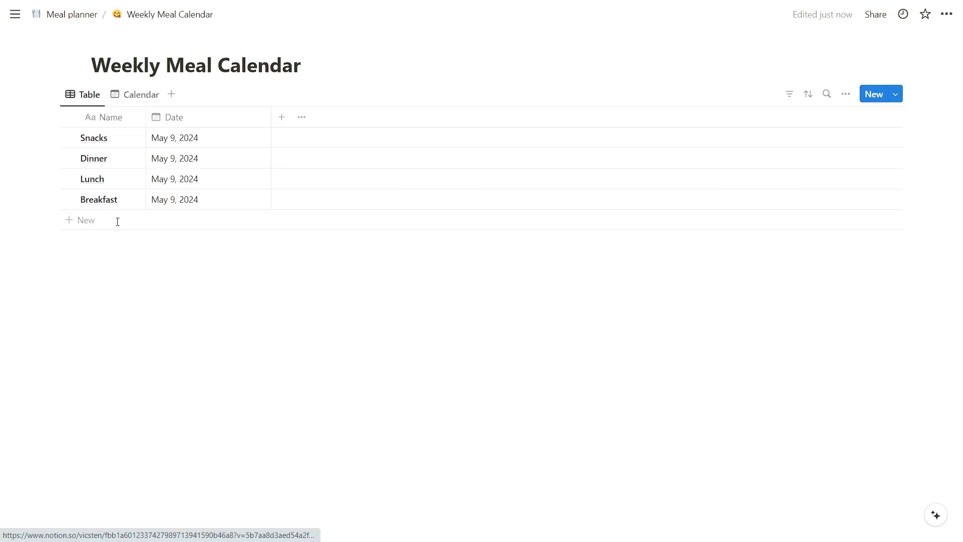
{"action": "left_click", "coordinate": [69, 16]}
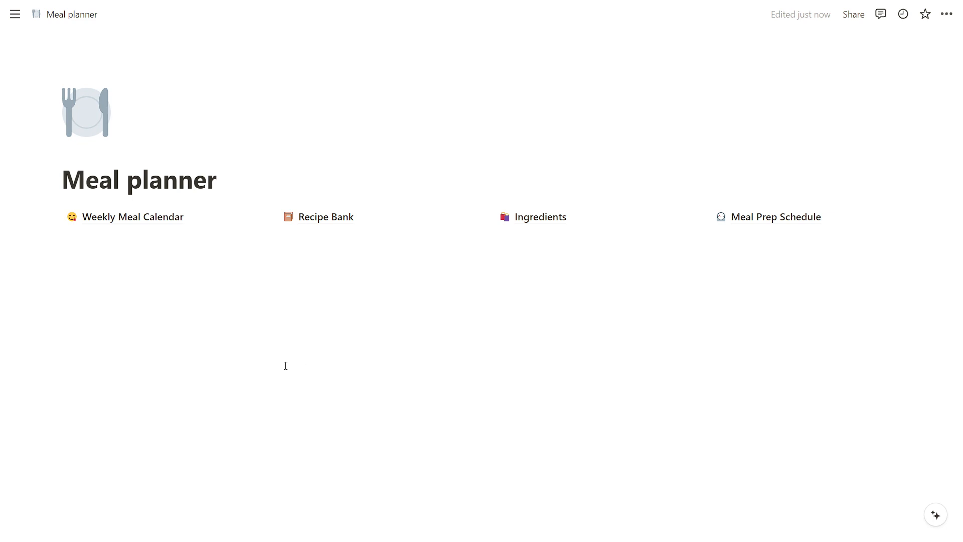
Insert a calendar view below the link columns, linked to the Weekly Meal Calendar database and based on its existing Calendar view
{"action": "left_click", "coordinate": [86, 234]}
{"action": "type", "text": "/"}
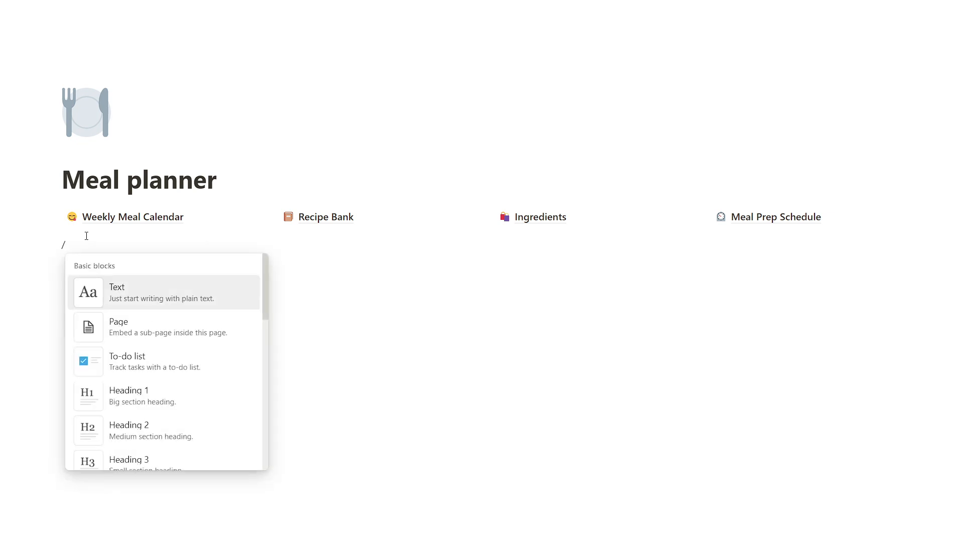
{"action": "type", "text": "view"}
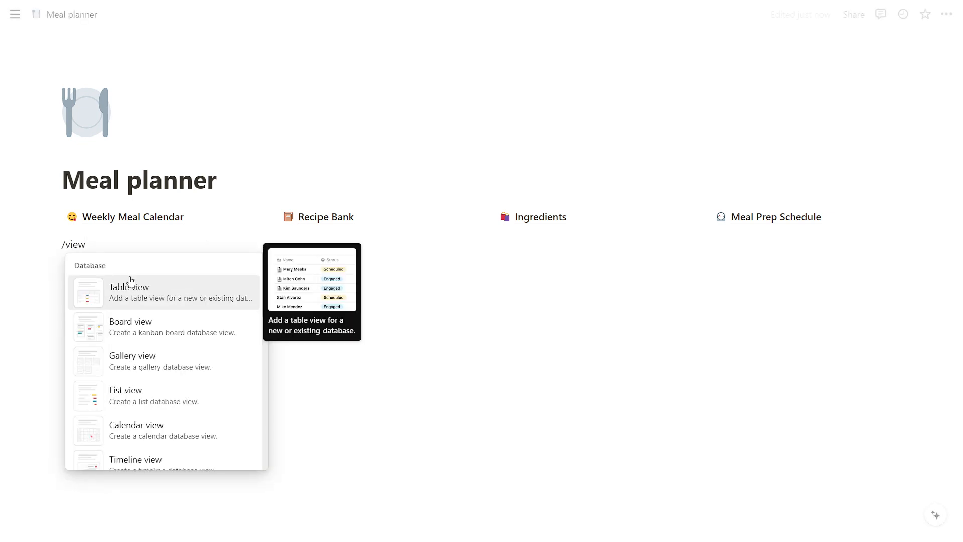
{"action": "mouse_move", "coordinate": [115, 225]}
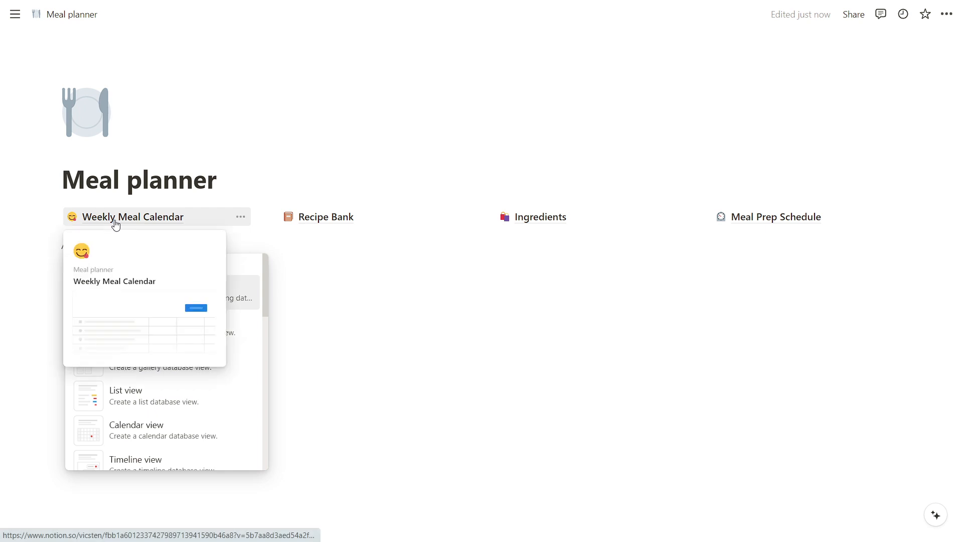
{"action": "scroll", "coordinate": [170, 351], "scroll_direction": "down", "scroll_amount": 1}
{"action": "left_click", "coordinate": [146, 371]}
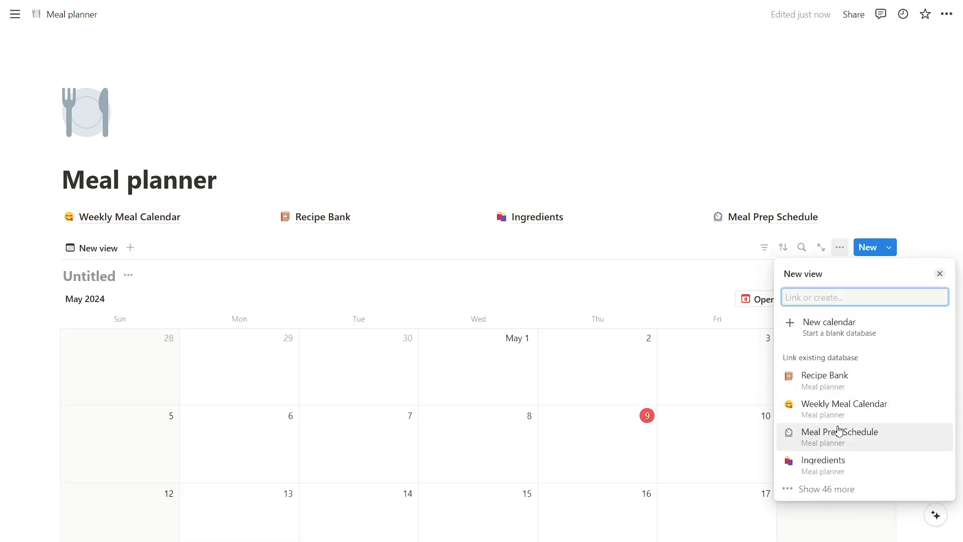
{"action": "left_click", "coordinate": [853, 407]}
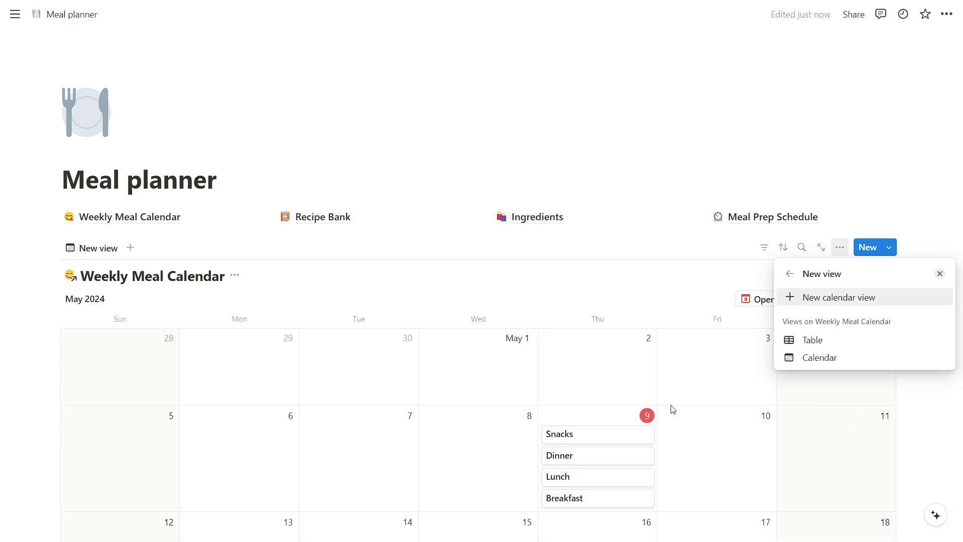
{"action": "left_click", "coordinate": [818, 358]}
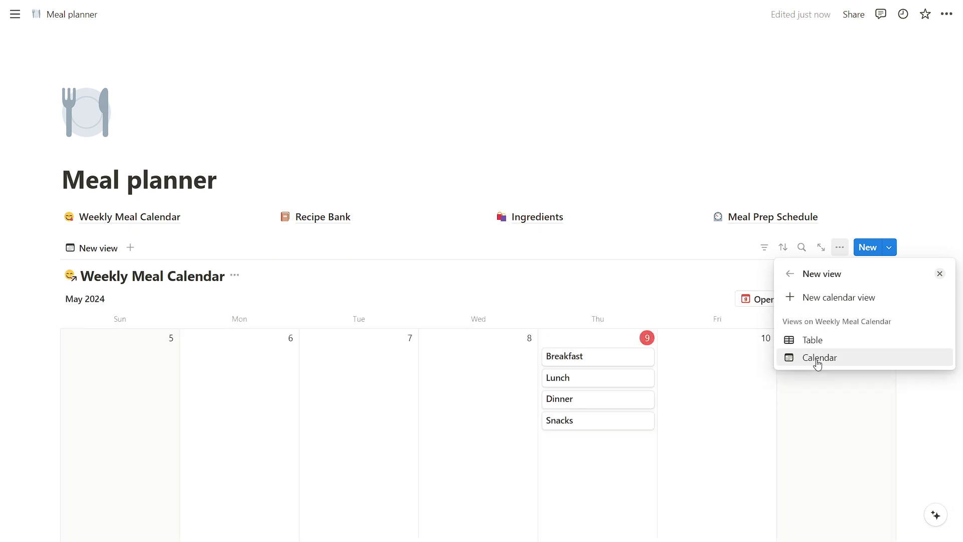
Hide the database title of the Weekly Meal Calendar view on the Meal planner page
{"action": "left_click", "coordinate": [244, 287]}
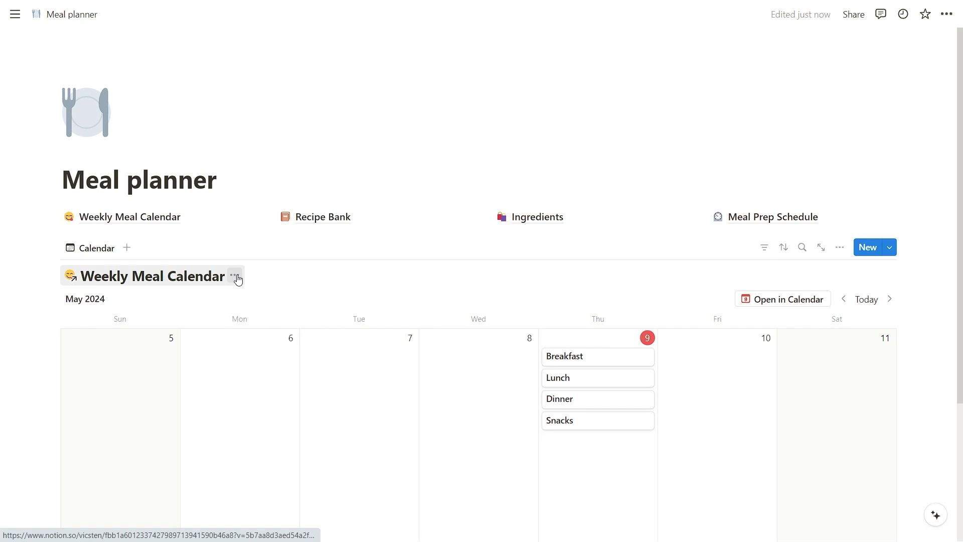
{"action": "left_click", "coordinate": [235, 276]}
{"action": "left_click", "coordinate": [206, 342]}
Rename the embedded calendar view to "Meal calendar" and give it the solid calendar icon
{"action": "left_click", "coordinate": [93, 247]}
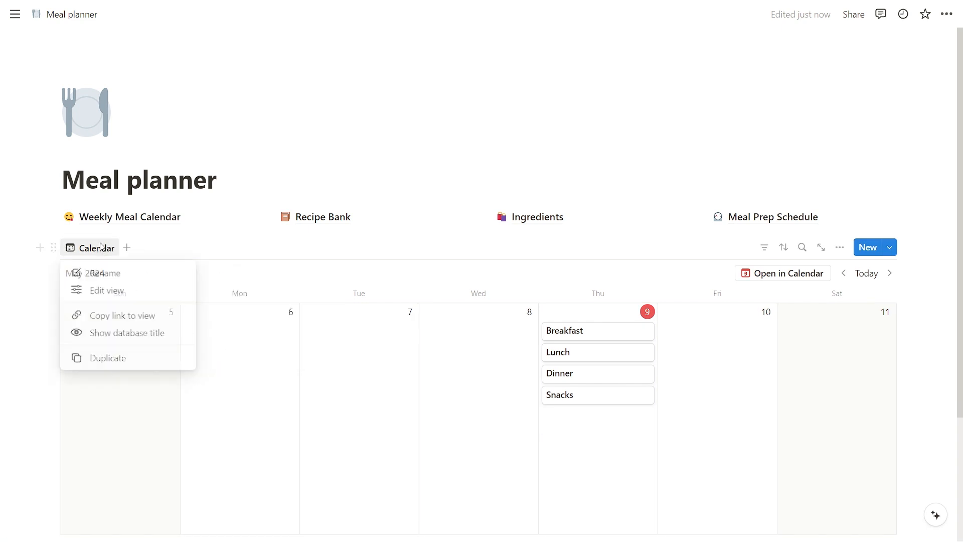
{"action": "left_click", "coordinate": [105, 290]}
{"action": "type", "text": "Meal "}
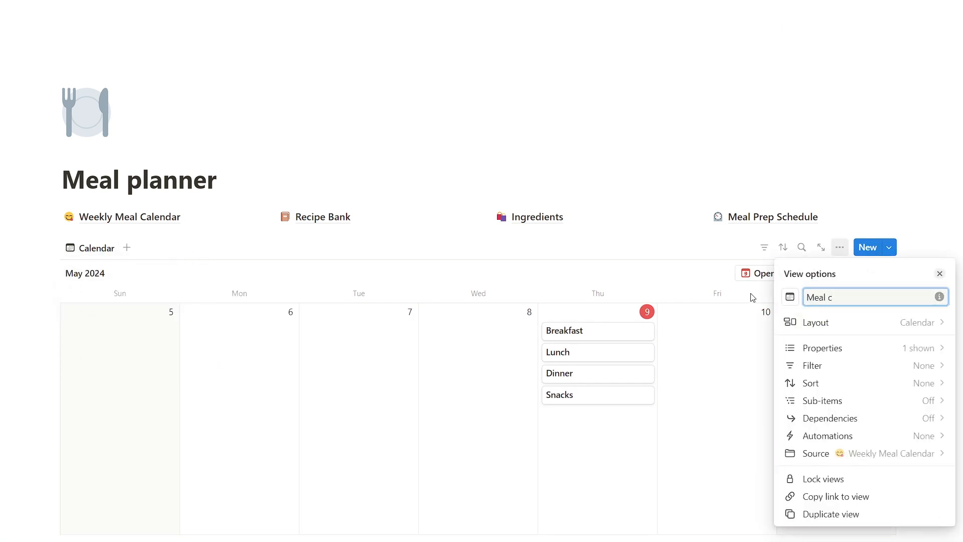
{"action": "type", "text": "calendar"}
{"action": "left_click", "coordinate": [790, 296]}
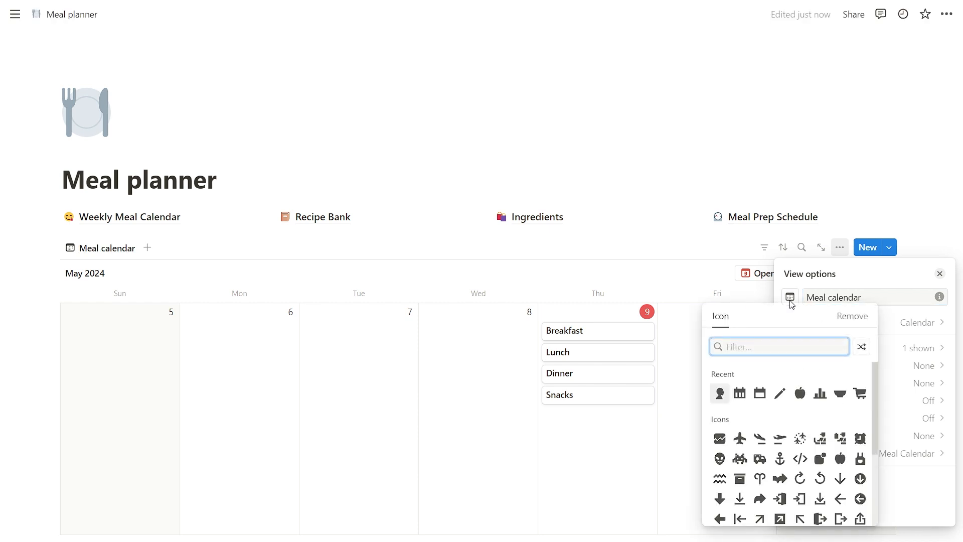
{"action": "left_click", "coordinate": [743, 396]}
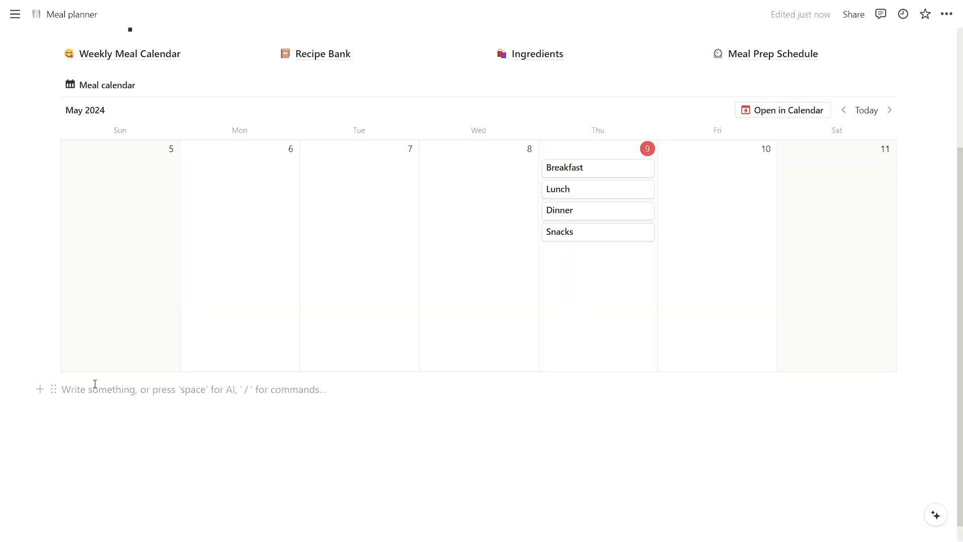
Insert a gallery view below the meal calendar, linked to the Recipe Bank database and based on its existing Gallery view
{"action": "type", "text": "/vi"}
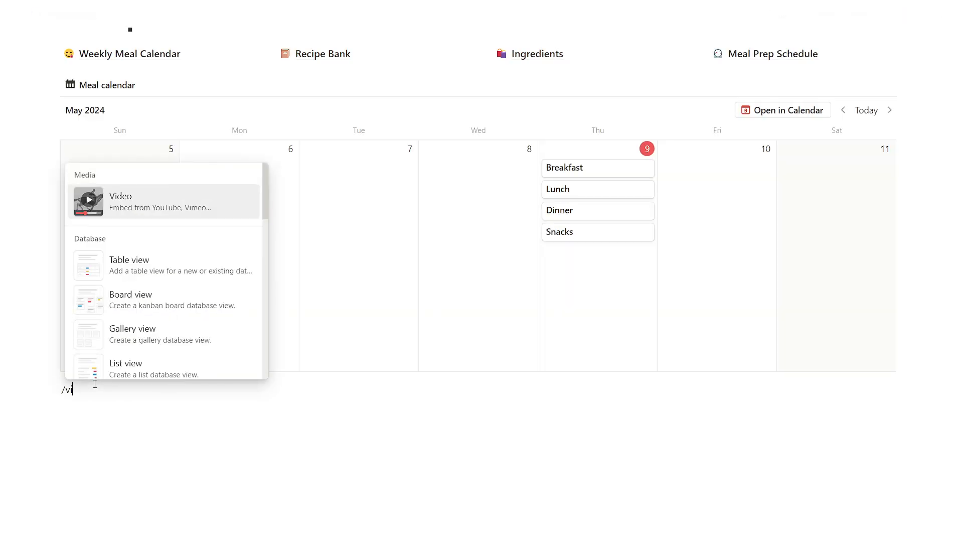
{"action": "type", "text": "ew"}
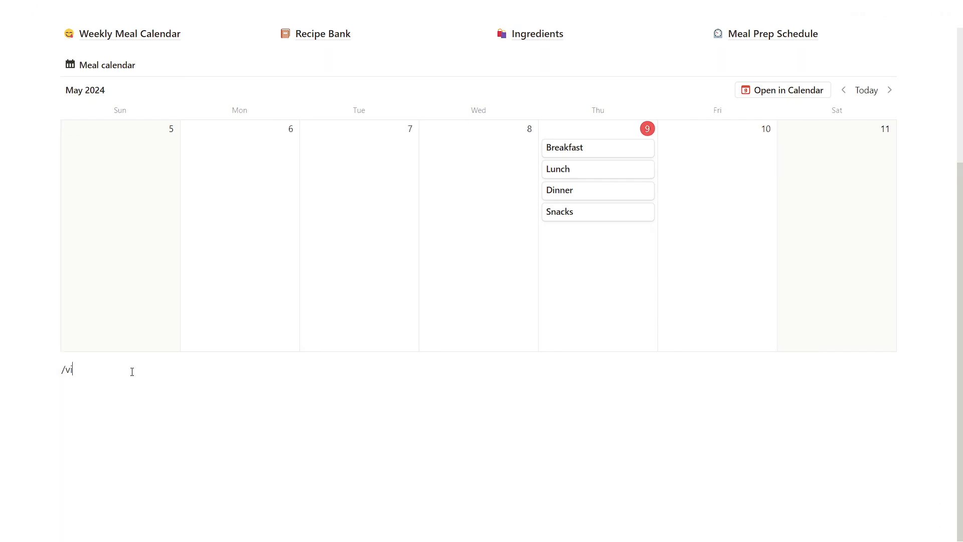
{"action": "left_click", "coordinate": [124, 247]}
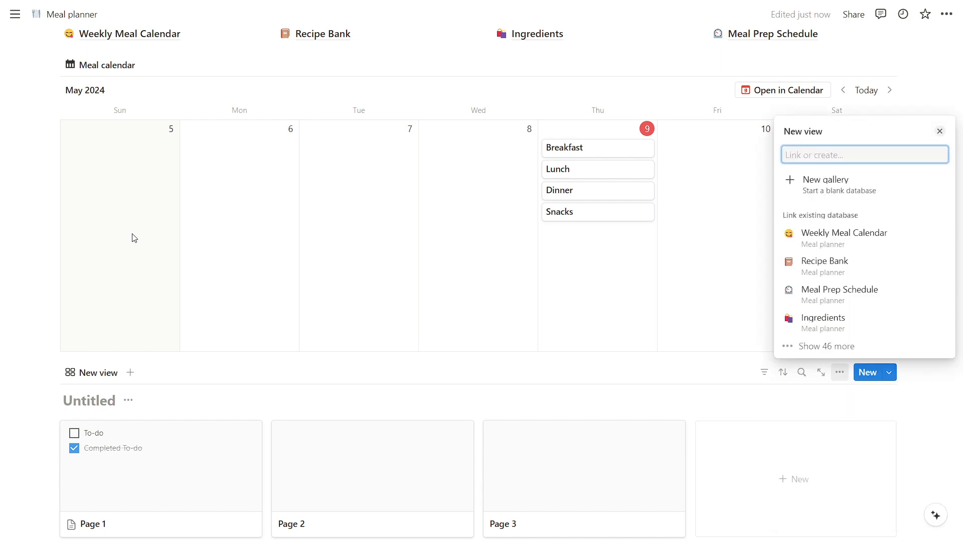
{"action": "left_click", "coordinate": [827, 262]}
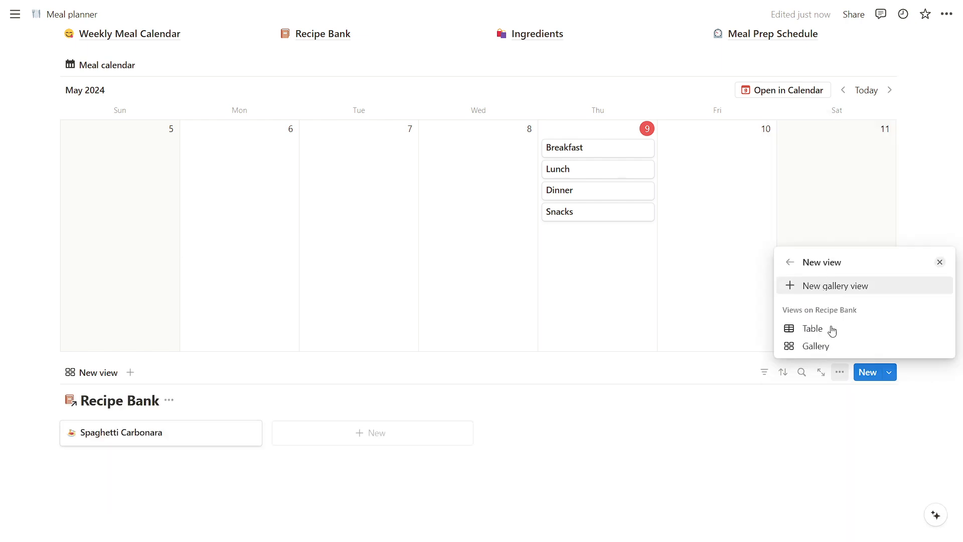
{"action": "left_click", "coordinate": [826, 347]}
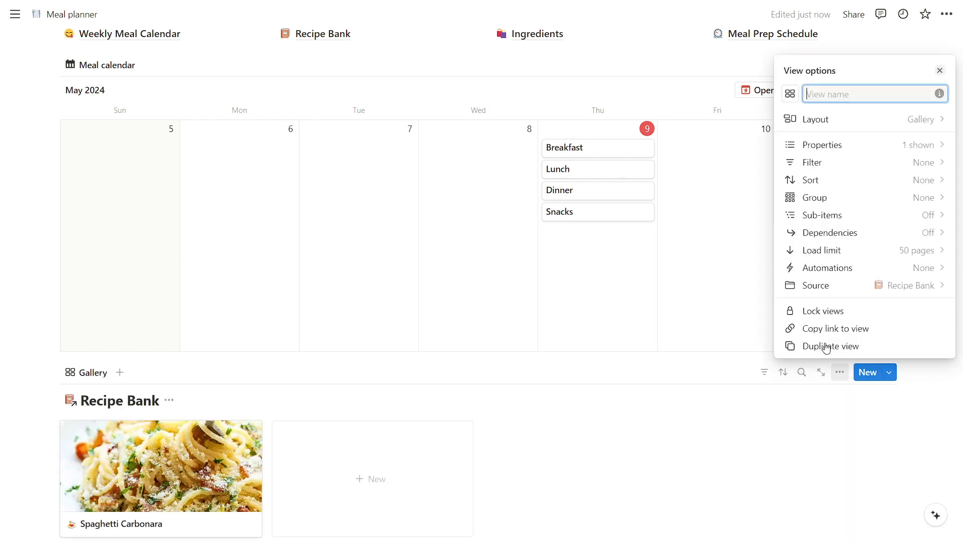
Hide the Recipe Bank database title above the embedded gallery
{"action": "left_click", "coordinate": [146, 411]}
{"action": "left_click", "coordinate": [169, 400]}
{"action": "left_click", "coordinate": [116, 462]}
Rename the embedded gallery view to "Recipes" and give it a pencil icon
{"action": "left_click", "coordinate": [93, 372]}
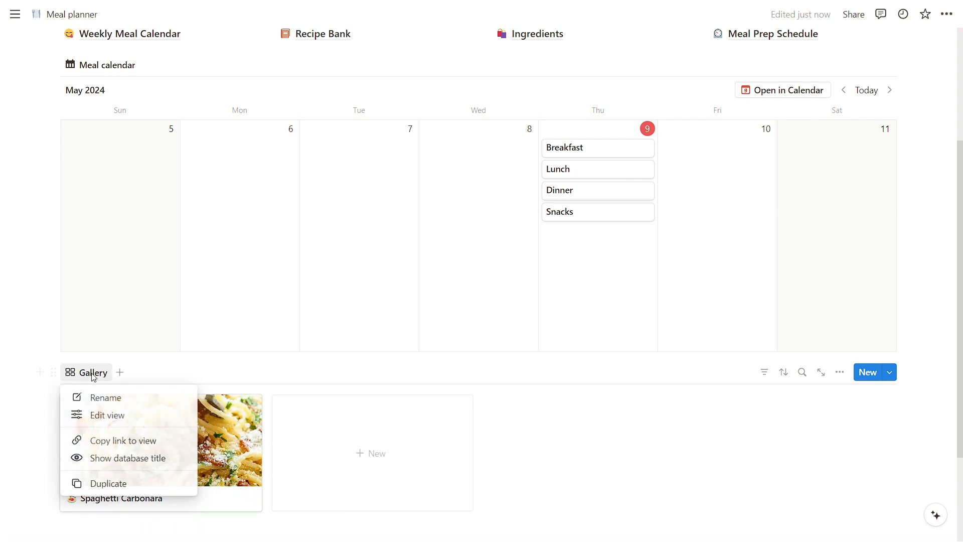
{"action": "left_click", "coordinate": [108, 415]}
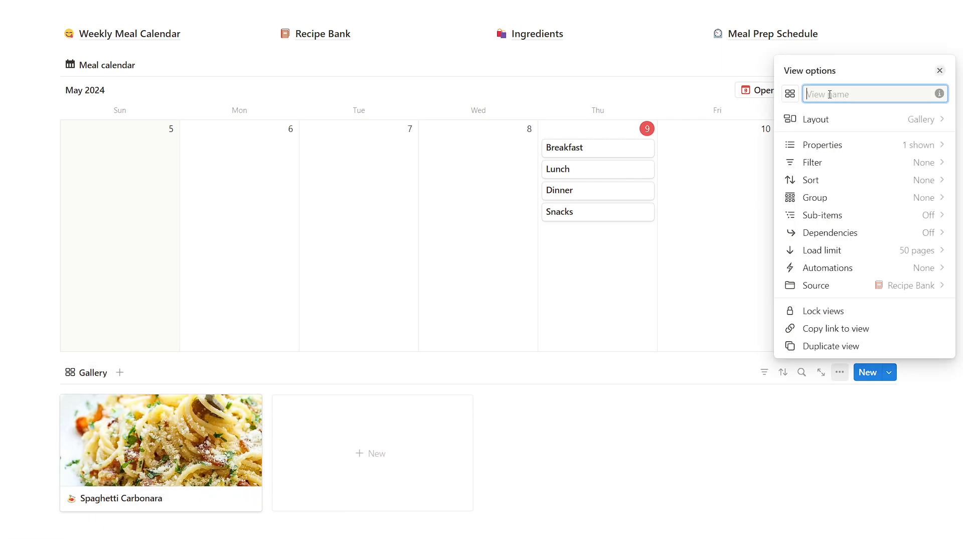
{"action": "type", "text": "F"}
{"action": "key", "text": "BackSpace"}
{"action": "left_click", "coordinate": [790, 93]}
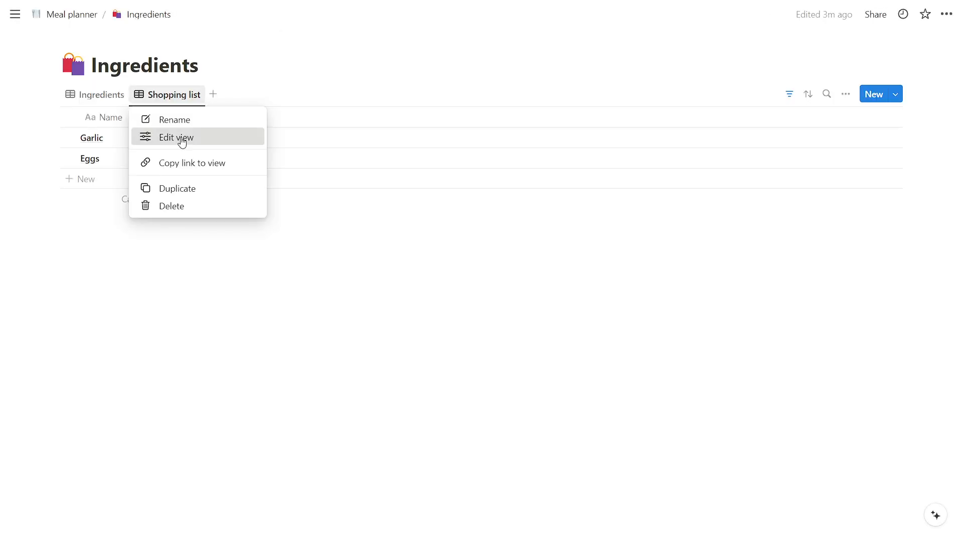
Change the layout of the Shopping list view in the Ingredients database to List
{"action": "left_click", "coordinate": [180, 138]}
{"action": "left_click", "coordinate": [799, 173]}
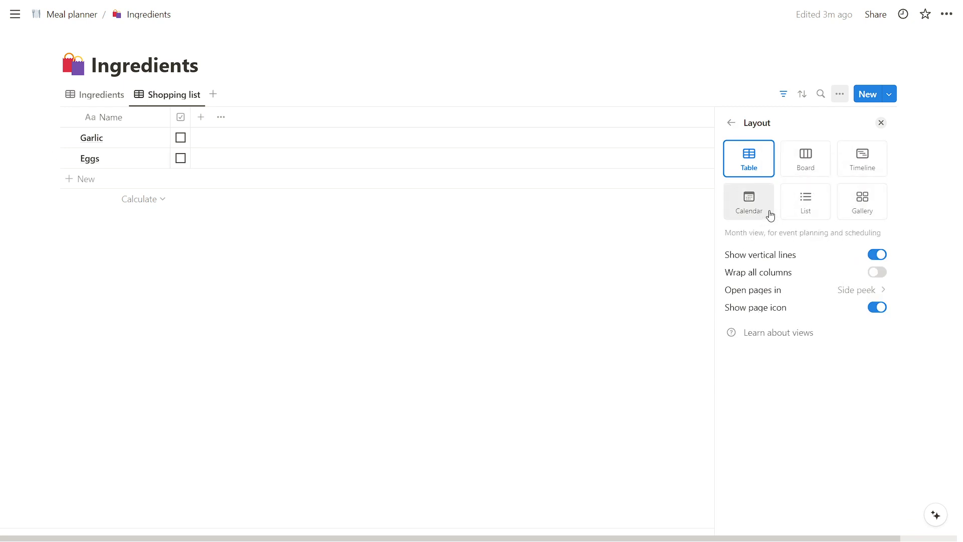
{"action": "left_click", "coordinate": [807, 203]}
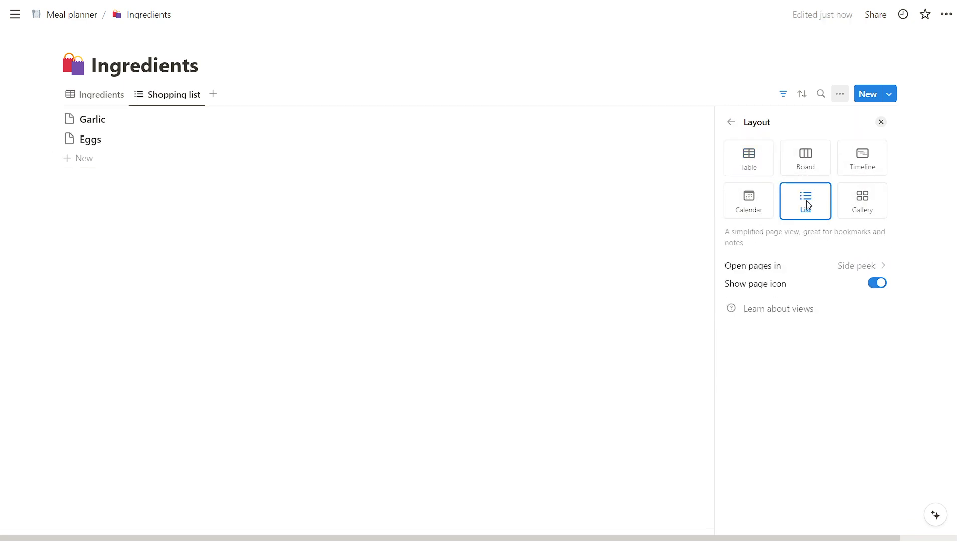
{"action": "left_click", "coordinate": [712, 224]}
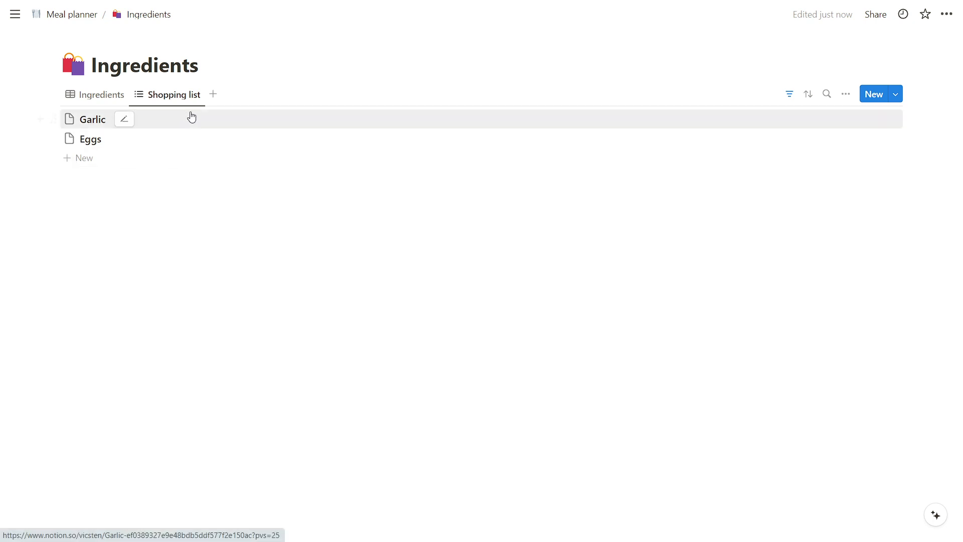
Show the Checkbox property in the Shopping list view and give the Garlic and Eggs pages garlic and egg icons
{"action": "left_click", "coordinate": [845, 94]}
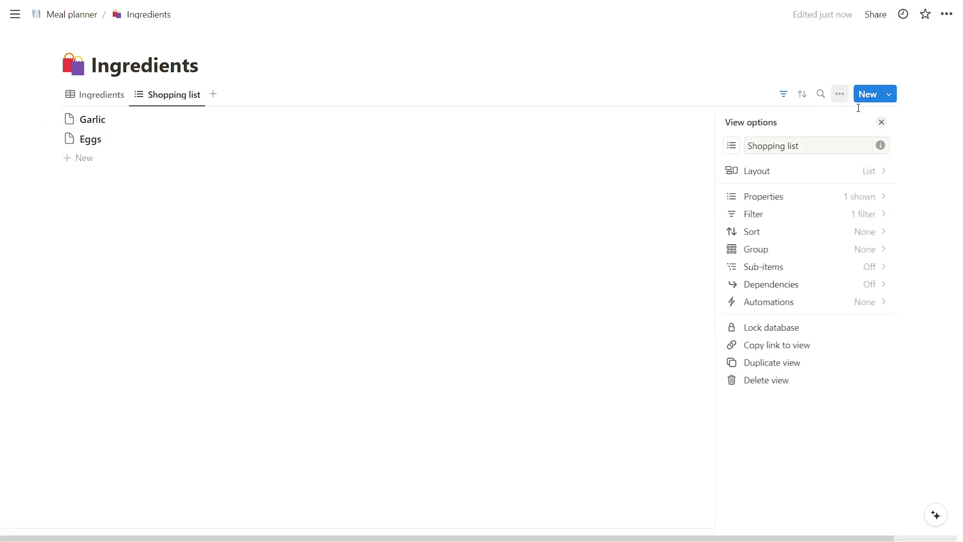
{"action": "left_click", "coordinate": [829, 197]}
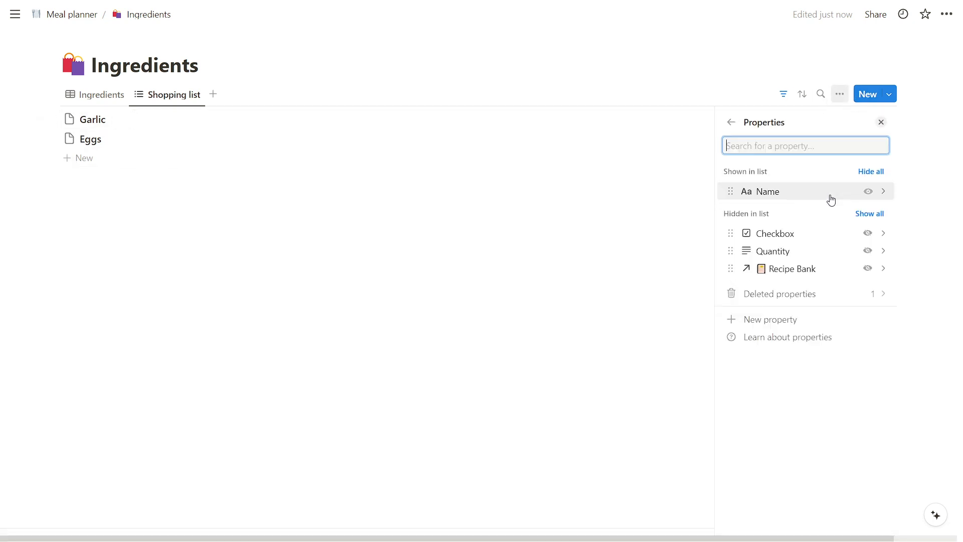
{"action": "left_click", "coordinate": [868, 233]}
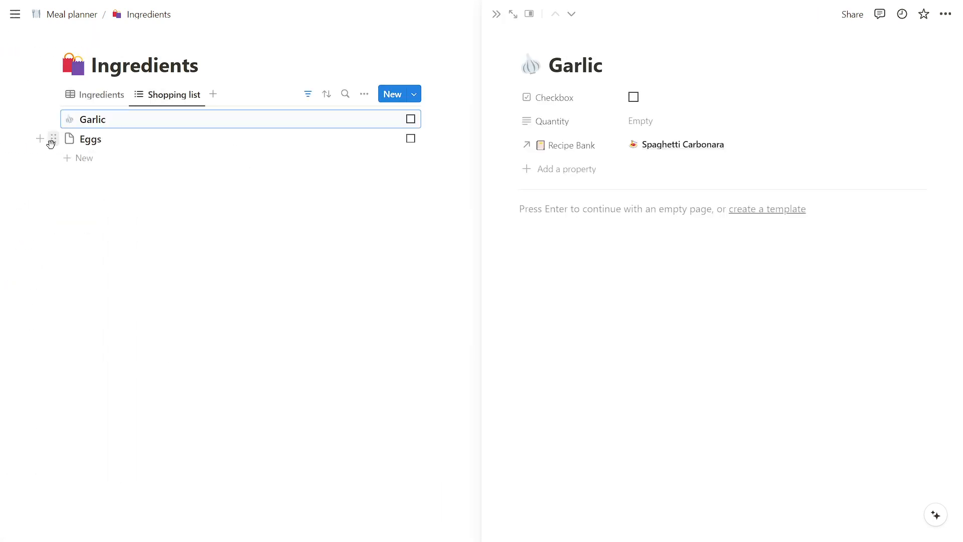
{"action": "left_click", "coordinate": [69, 141]}
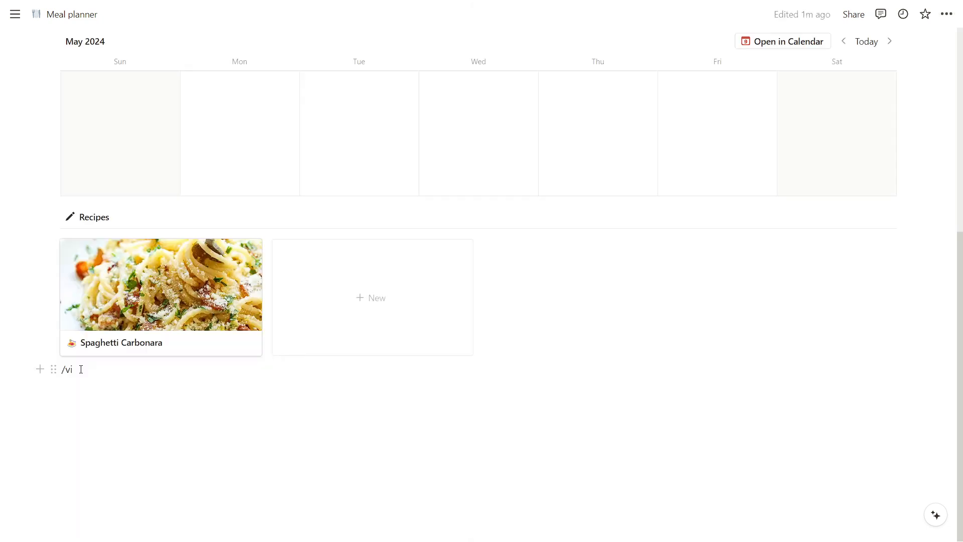
Insert a table view of the Ingredients database below the Recipes gallery on the Meal planner page and hide its database title
{"action": "type", "text": "w"}
{"action": "key", "text": "BackSpace"}
{"action": "key", "text": "BackSpace"}
{"action": "key", "text": "BackSpace"}
{"action": "key", "text": "BackSpace"}
{"action": "key", "text": "BackSpace"}
{"action": "type", "text": "/view"}
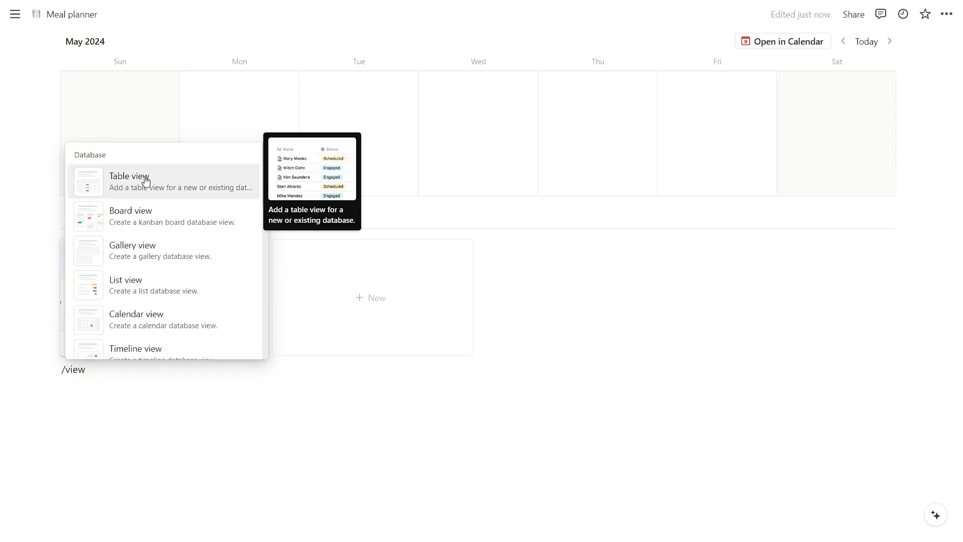
{"action": "left_click", "coordinate": [146, 181]}
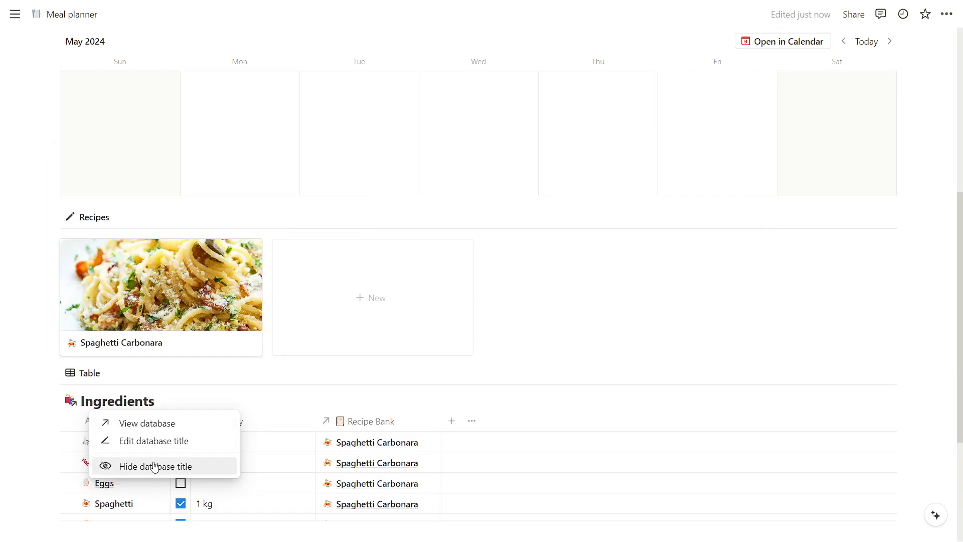
{"action": "left_click", "coordinate": [154, 466]}
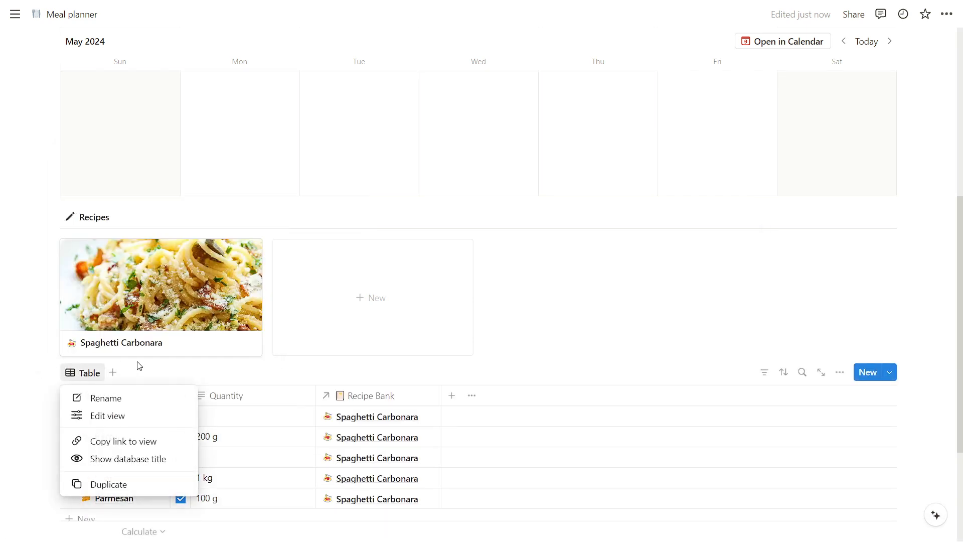
Rename the embedded table view to "Ingredients" with an apple icon and hide its Recipe Bank column
{"action": "left_click", "coordinate": [100, 397]}
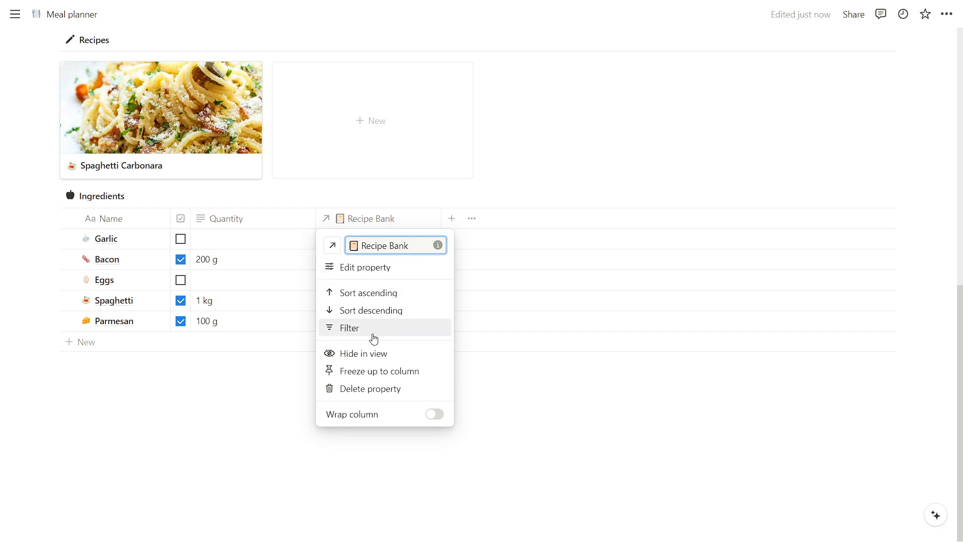
{"action": "left_click", "coordinate": [364, 354]}
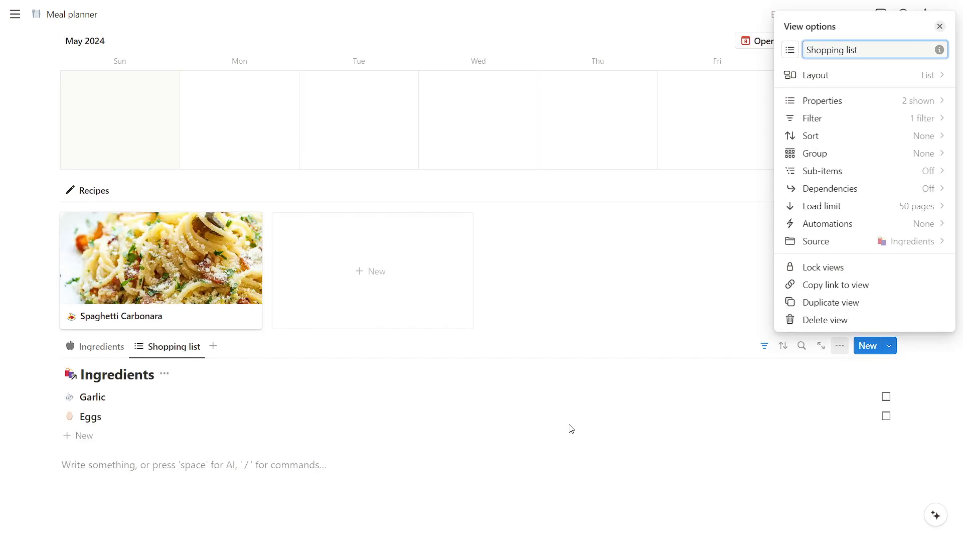
Add the Shopping list view beside the embedded Ingredients view, with a shopping cart icon and the database title hidden
{"action": "left_click", "coordinate": [790, 49]}
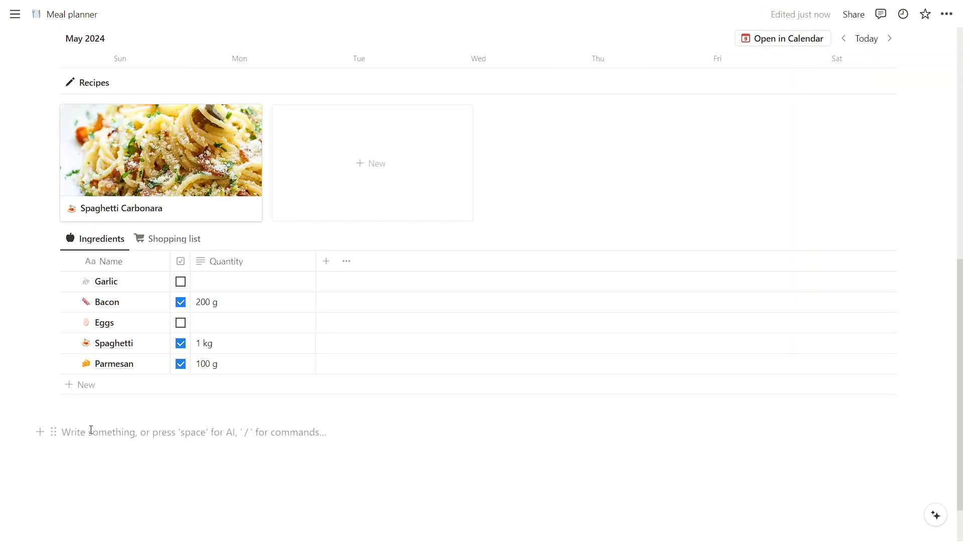
Insert a view below the Ingredients table, linked to the Meal Prep Schedule database and based on its existing Timeline view
{"action": "scroll", "coordinate": [318, 483], "scroll_direction": "up", "scroll_amount": 8}
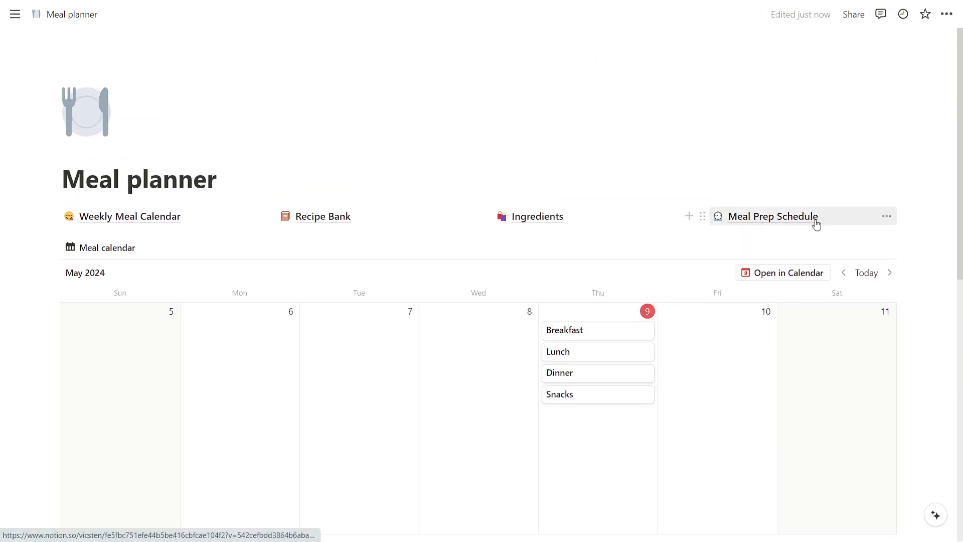
{"action": "left_click", "coordinate": [772, 216]}
{"action": "left_click", "coordinate": [393, 425]}
{"action": "type", "text": "/v"}
{"action": "scroll", "coordinate": [155, 187], "scroll_direction": "down", "scroll_amount": 1}
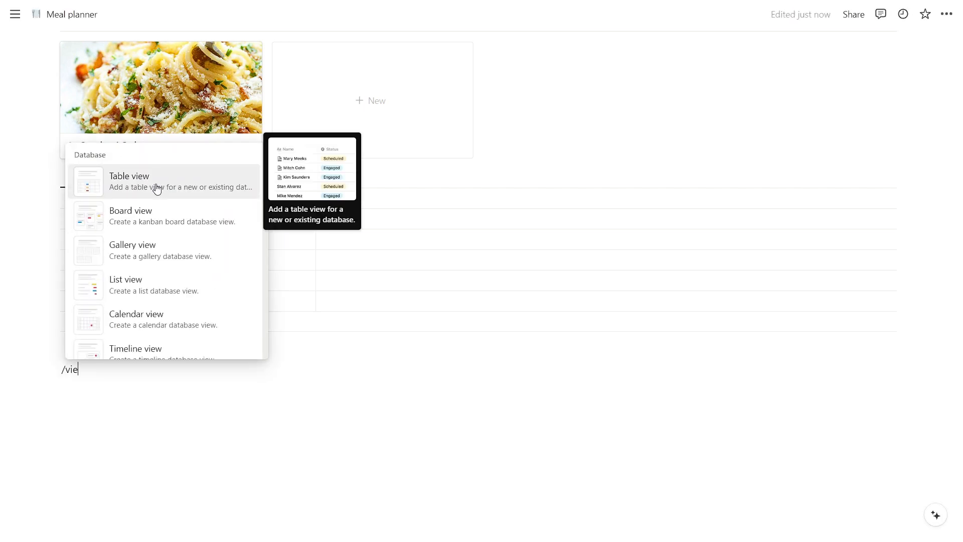
{"action": "left_click", "coordinate": [154, 187]}
{"action": "left_click", "coordinate": [832, 317]}
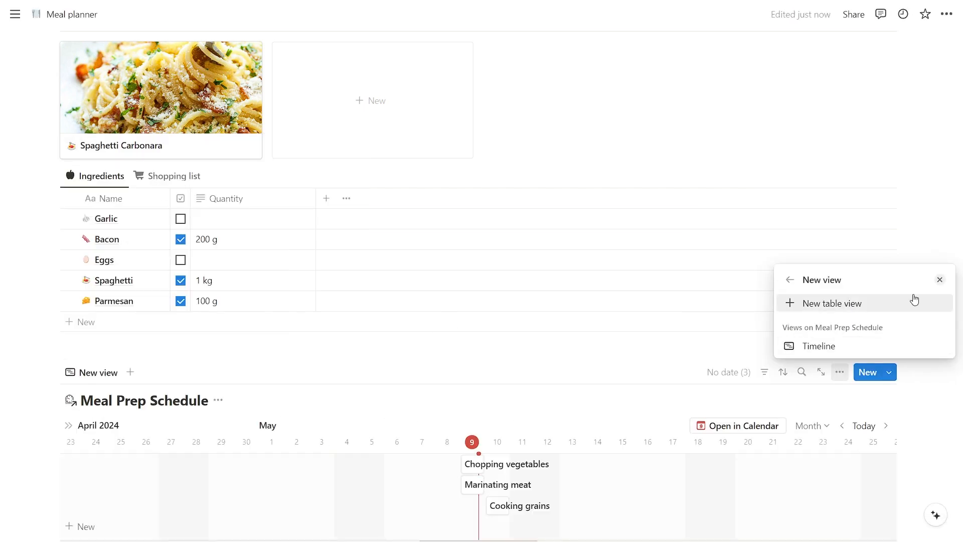
{"action": "left_click", "coordinate": [812, 347]}
Rename the embedded timeline view to "Meal prep schedule" with a calendar icon and hide its database title
{"action": "scroll", "coordinate": [818, 418], "scroll_direction": "down", "scroll_amount": 1}
{"action": "left_click", "coordinate": [864, 362]}
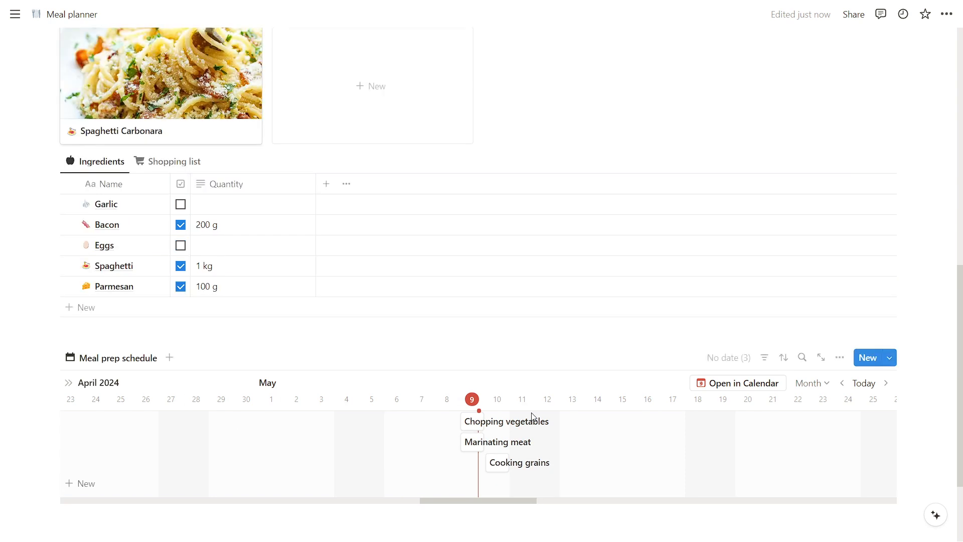
{"action": "scroll", "coordinate": [530, 417], "scroll_direction": "up", "scroll_amount": 4}
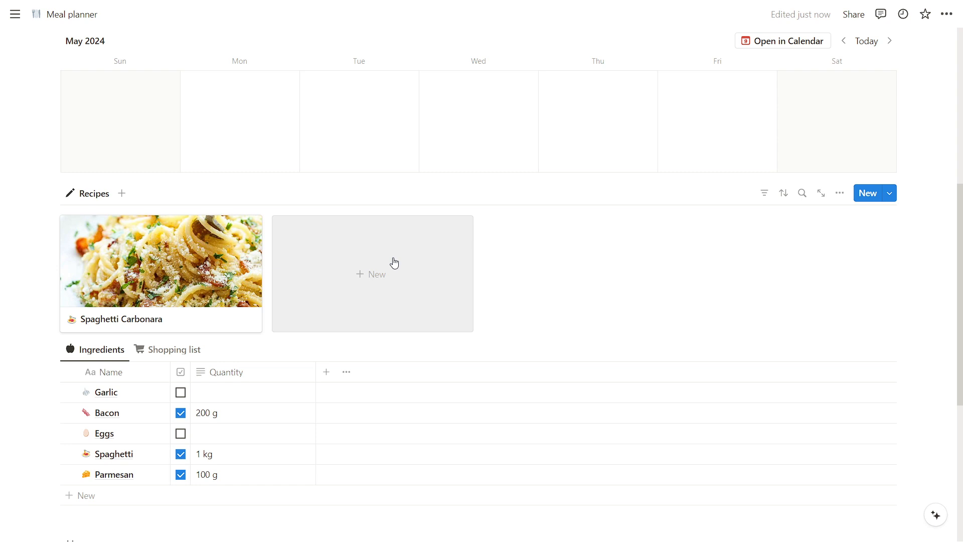
{"action": "scroll", "coordinate": [834, 271], "scroll_direction": "down", "scroll_amount": 3}
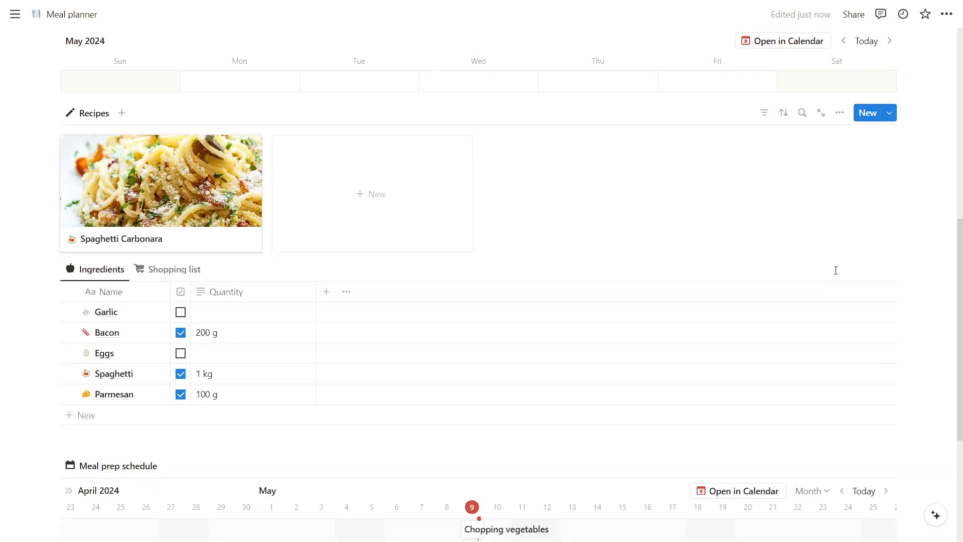
{"action": "scroll", "coordinate": [830, 329], "scroll_direction": "up", "scroll_amount": 3}
{"action": "scroll", "coordinate": [602, 421], "scroll_direction": "up", "scroll_amount": 2}
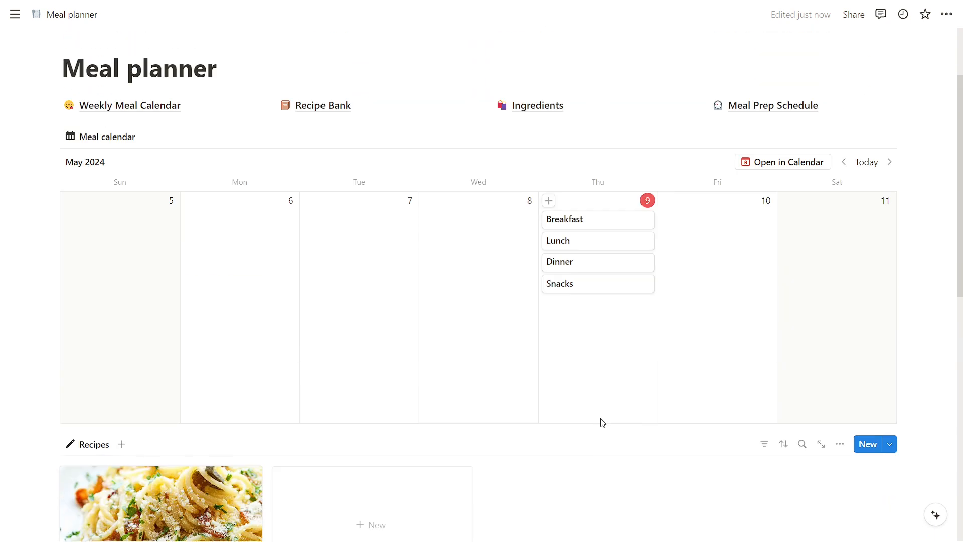
{"action": "scroll", "coordinate": [419, 325], "scroll_direction": "down", "scroll_amount": 4}
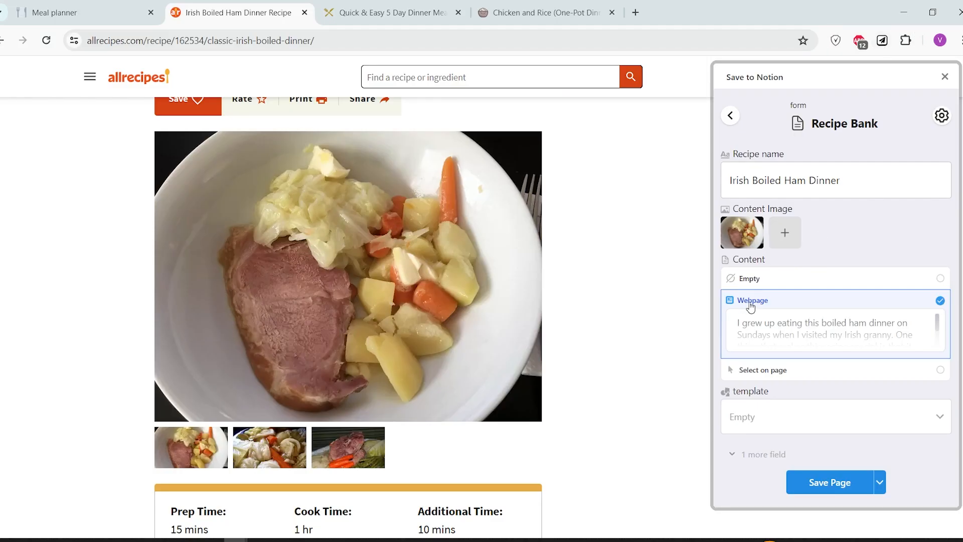
{"action": "left_click", "coordinate": [763, 371]}
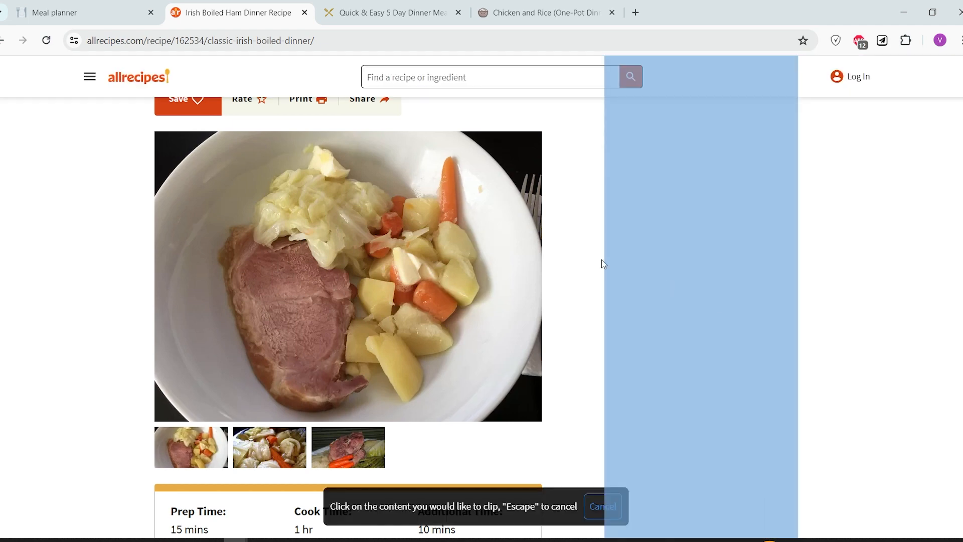
{"action": "scroll", "coordinate": [426, 201], "scroll_direction": "down", "scroll_amount": 10}
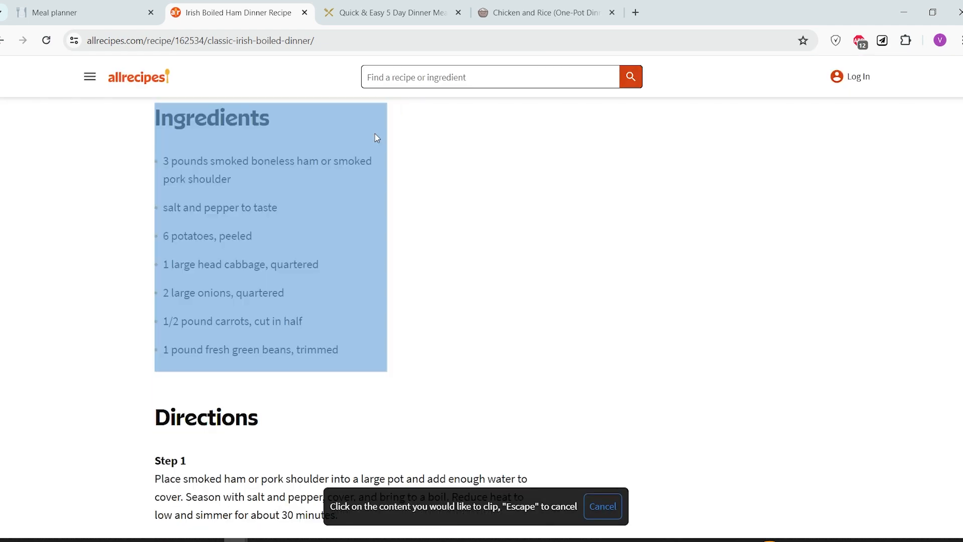
{"action": "scroll", "coordinate": [377, 137], "scroll_direction": "down", "scroll_amount": 5}
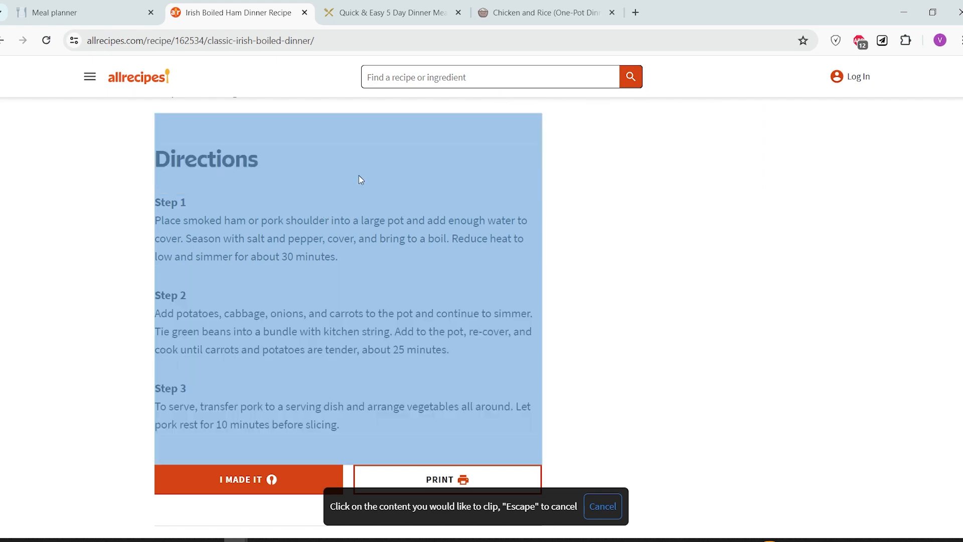
{"action": "scroll", "coordinate": [637, 303], "scroll_direction": "up", "scroll_amount": 10}
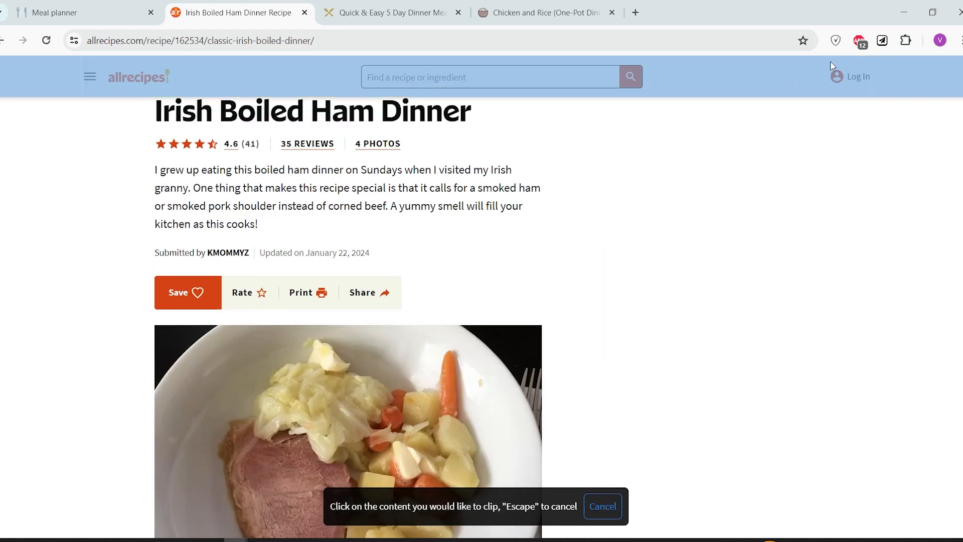
{"action": "key", "text": "Escape"}
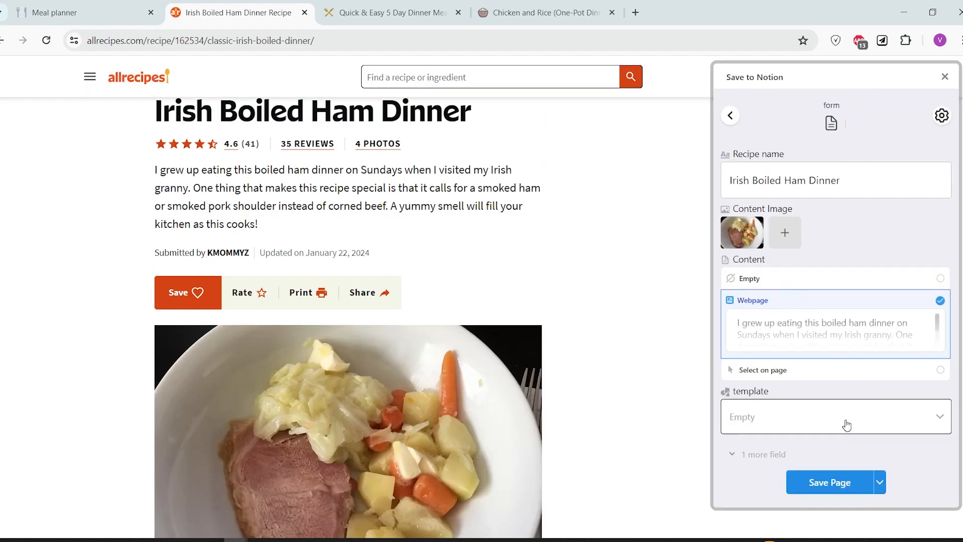
Save the Irish Boiled Ham Dinner page with its webpage content to the Recipe Bank and return to the Meal planner page
{"action": "left_click", "coordinate": [826, 484]}
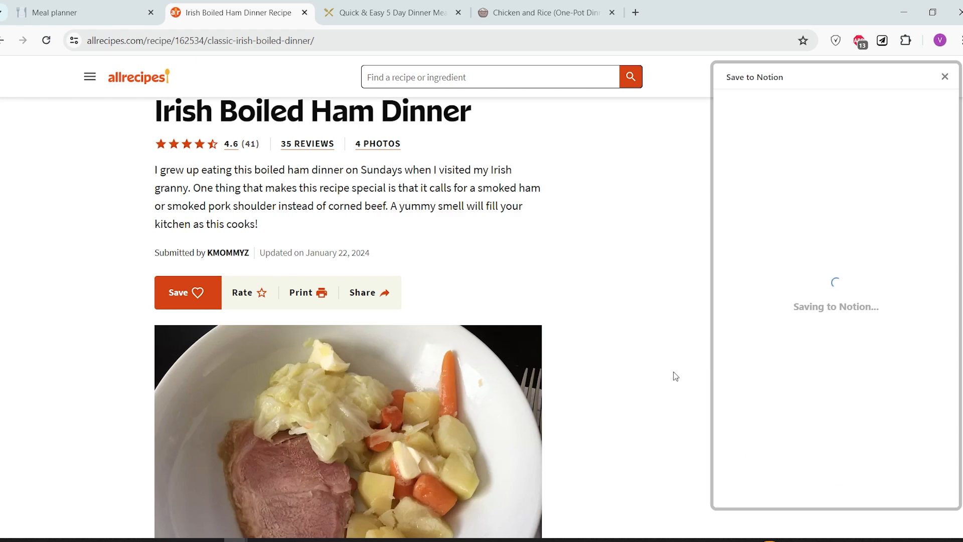
{"action": "left_click", "coordinate": [91, 9]}
{"action": "key", "text": "Escape"}
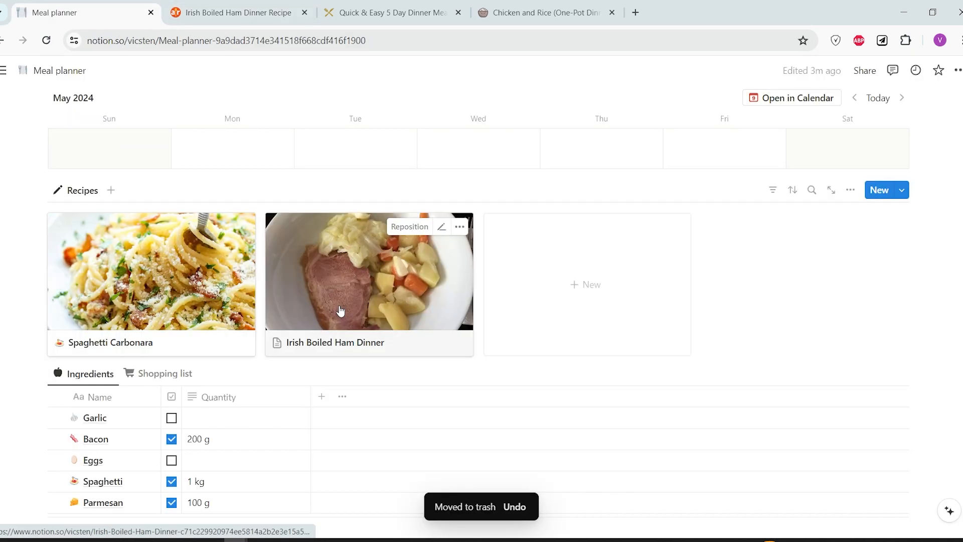
Open the clipped Irish Boiled Ham Dinner recipe from the Recipes gallery and narrow its main photo
{"action": "left_click", "coordinate": [341, 295]}
{"action": "scroll", "coordinate": [585, 362], "scroll_direction": "down", "scroll_amount": 1}
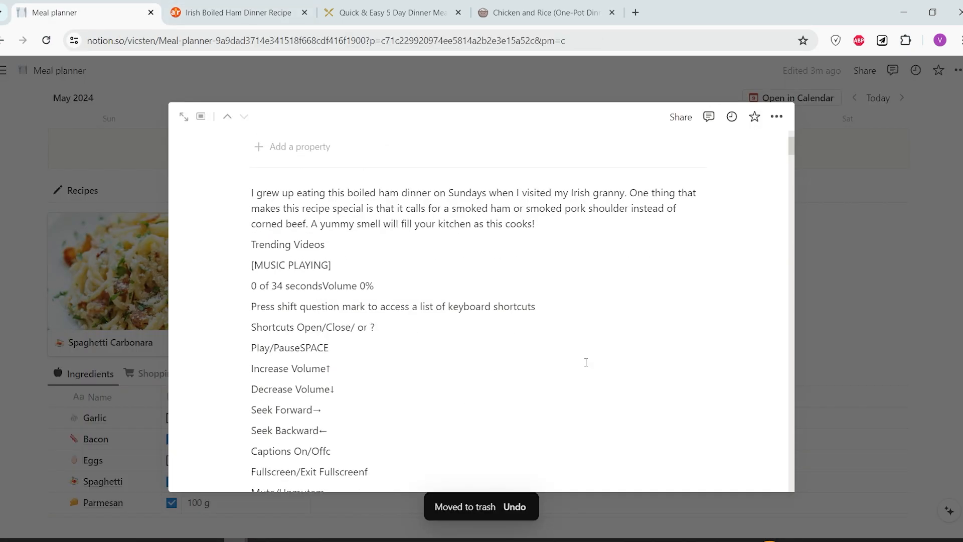
{"action": "scroll", "coordinate": [718, 271], "scroll_direction": "down", "scroll_amount": 6}
{"action": "scroll", "coordinate": [718, 271], "scroll_direction": "up", "scroll_amount": 6}
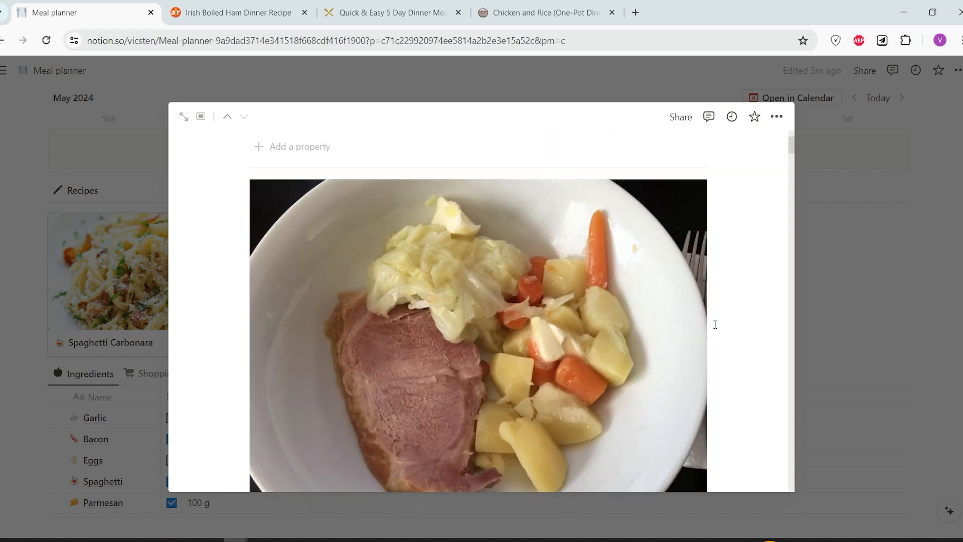
{"action": "left_click_drag", "start_coordinate": [703, 344], "coordinate": [597, 344]}
{"action": "scroll", "coordinate": [481, 331], "scroll_direction": "down", "scroll_amount": 1}
Delete the thumbnail images and stray "4" lines between the main photo and the Prep Time text
{"action": "left_click_drag", "start_coordinate": [253, 318], "coordinate": [350, 289]}
{"action": "key", "text": "BackSpace"}
{"action": "scroll", "coordinate": [424, 410], "scroll_direction": "down", "scroll_amount": 8}
{"action": "scroll", "coordinate": [424, 410], "scroll_direction": "down", "scroll_amount": 3}
{"action": "scroll", "coordinate": [408, 379], "scroll_direction": "up", "scroll_amount": 10}
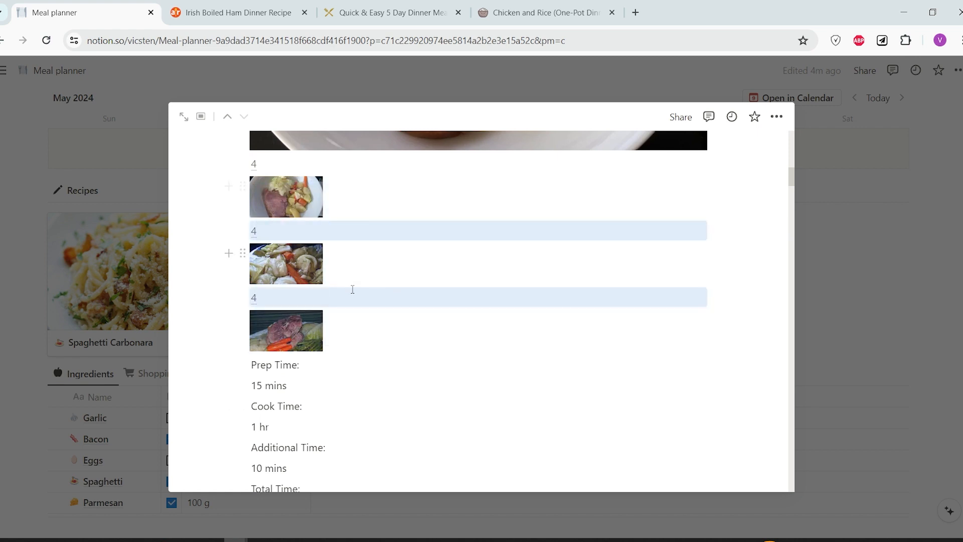
{"action": "key", "text": "BackSpace"}
{"action": "key", "text": "BackSpace"}
{"action": "scroll", "coordinate": [303, 424], "scroll_direction": "up", "scroll_amount": 5}
{"action": "scroll", "coordinate": [573, 319], "scroll_direction": "down", "scroll_amount": 13}
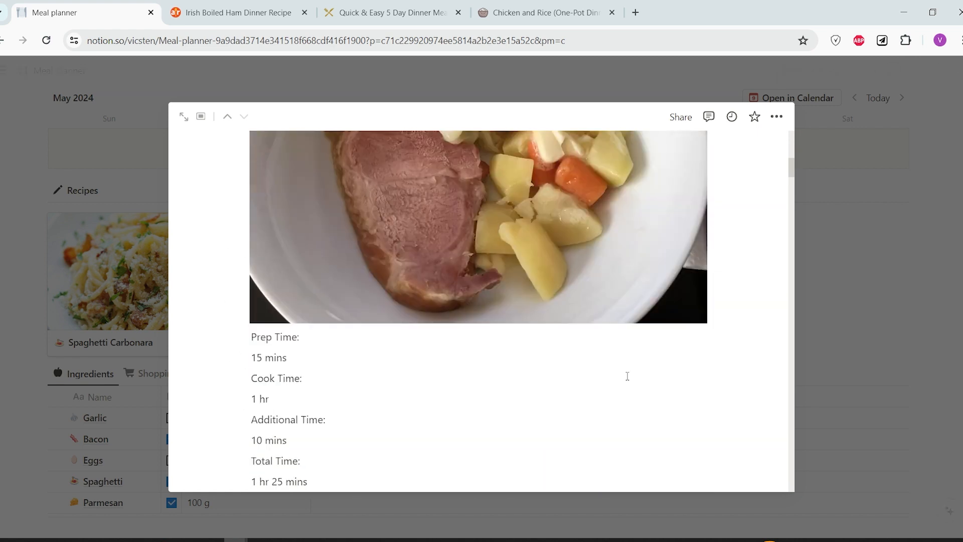
Review the clipped recipe's properties, ingredients and directions, and close its page
{"action": "scroll", "coordinate": [382, 266], "scroll_direction": "up", "scroll_amount": 15}
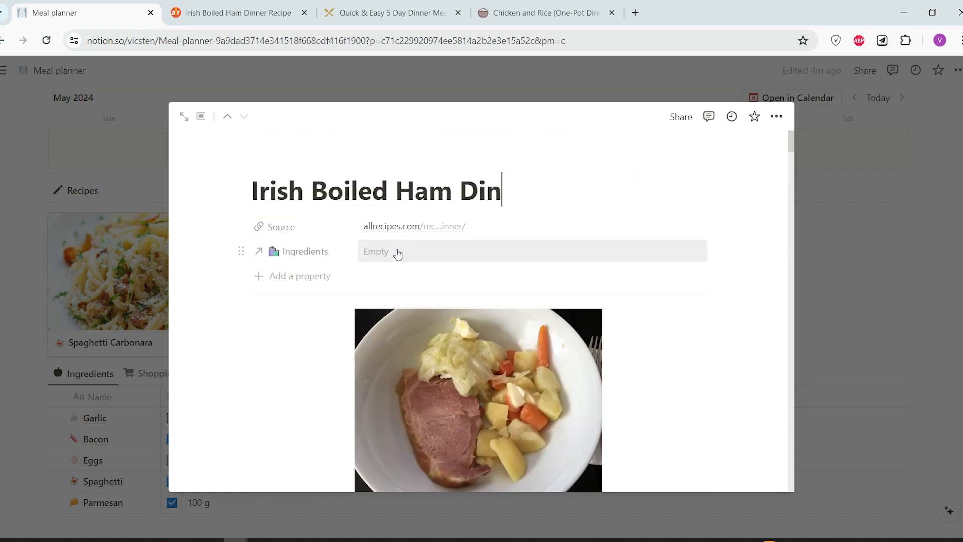
{"action": "scroll", "coordinate": [394, 259], "scroll_direction": "down", "scroll_amount": 10}
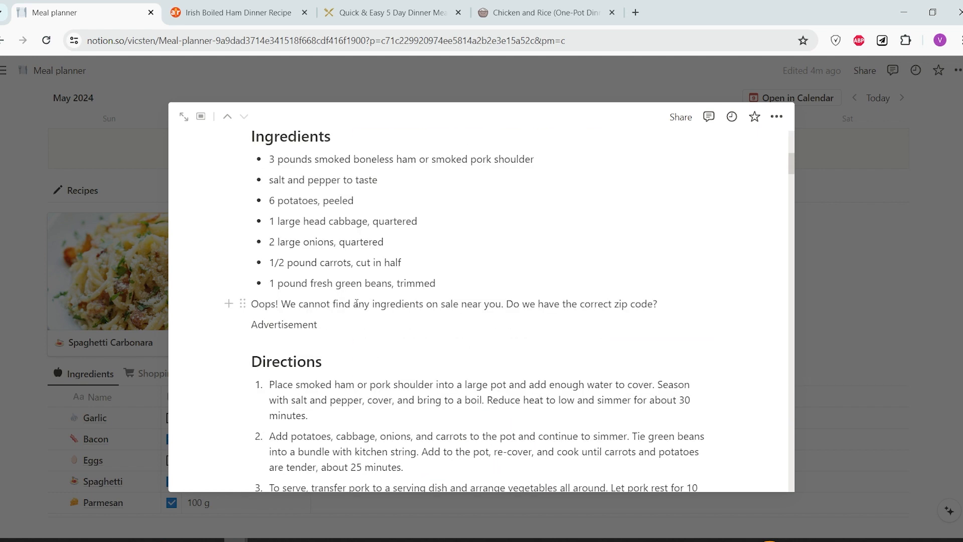
{"action": "scroll", "coordinate": [355, 302], "scroll_direction": "up", "scroll_amount": 10}
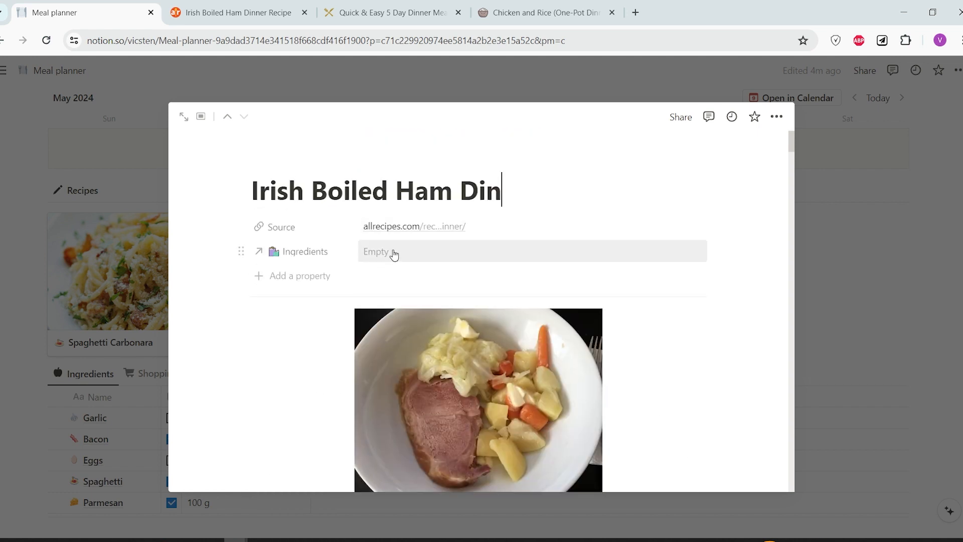
{"action": "left_click", "coordinate": [6, 305]}
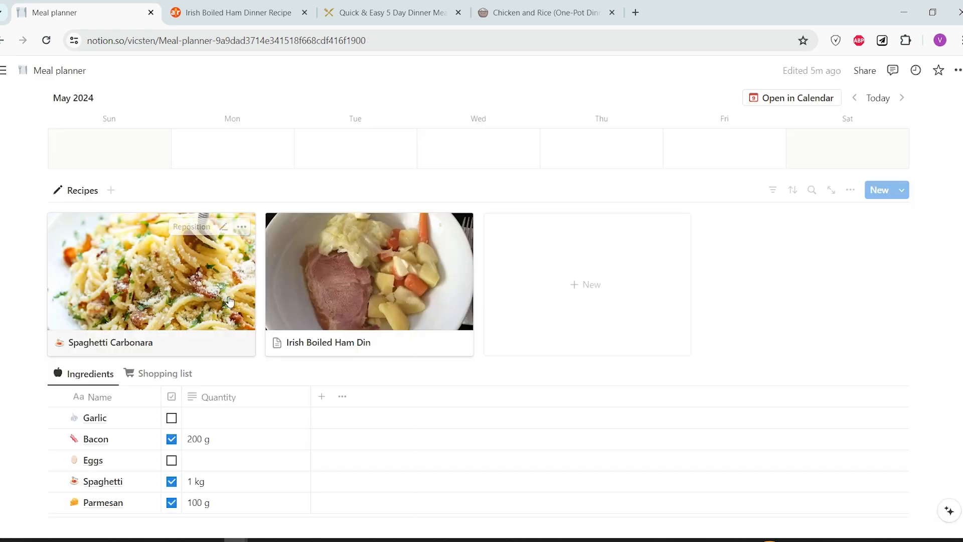
Look over the Meal planner dashboard and switch the embedded Shopping list to the Ingredients view
{"action": "scroll", "coordinate": [74, 265], "scroll_direction": "down", "scroll_amount": 5}
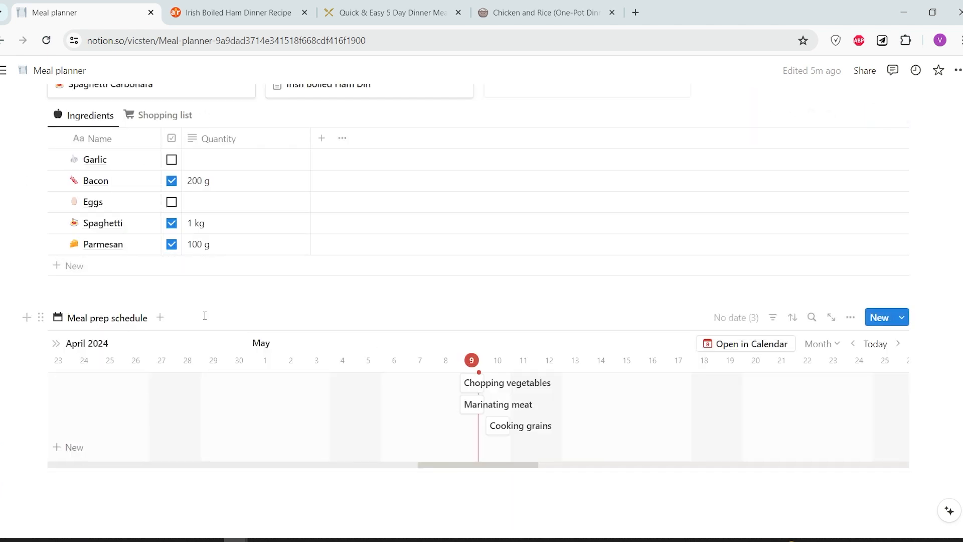
{"action": "scroll", "coordinate": [205, 315], "scroll_direction": "up", "scroll_amount": 4}
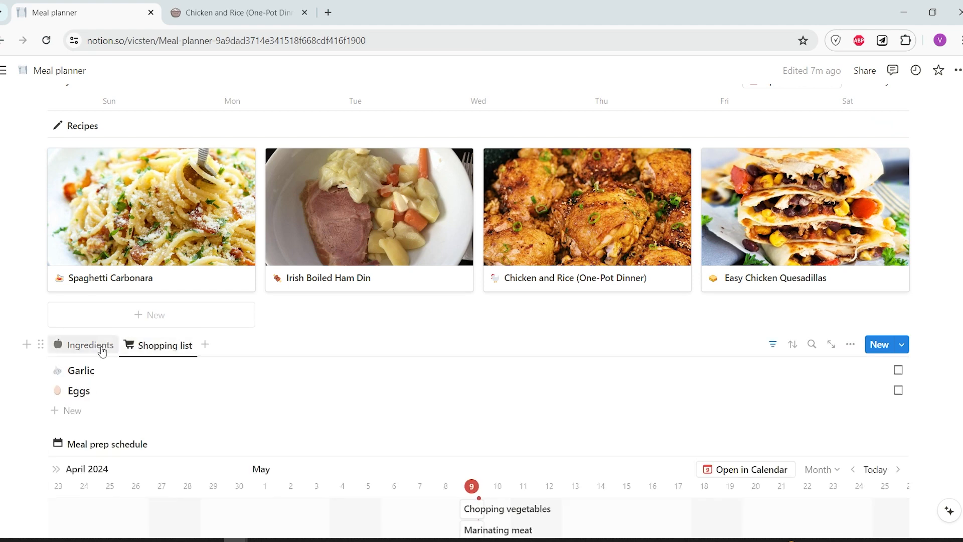
{"action": "left_click", "coordinate": [103, 351]}
{"action": "scroll", "coordinate": [196, 415], "scroll_direction": "up", "scroll_amount": 10}
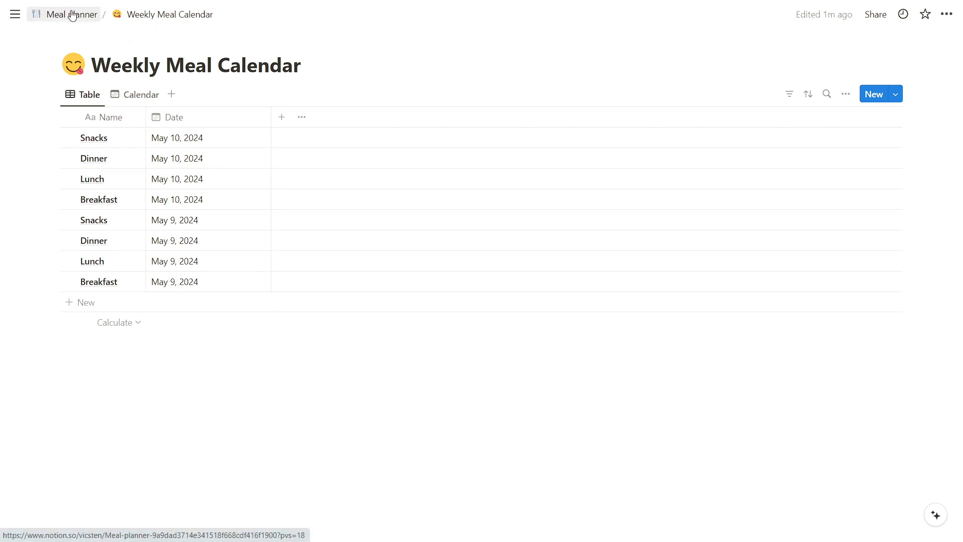
Add a Recipe Bank relation property to the Weekly Meal Calendar table, with the related property shown on Recipe Bank
{"action": "left_click", "coordinate": [281, 117]}
{"action": "scroll", "coordinate": [797, 430], "scroll_direction": "down", "scroll_amount": 3}
{"action": "left_click", "coordinate": [775, 392]}
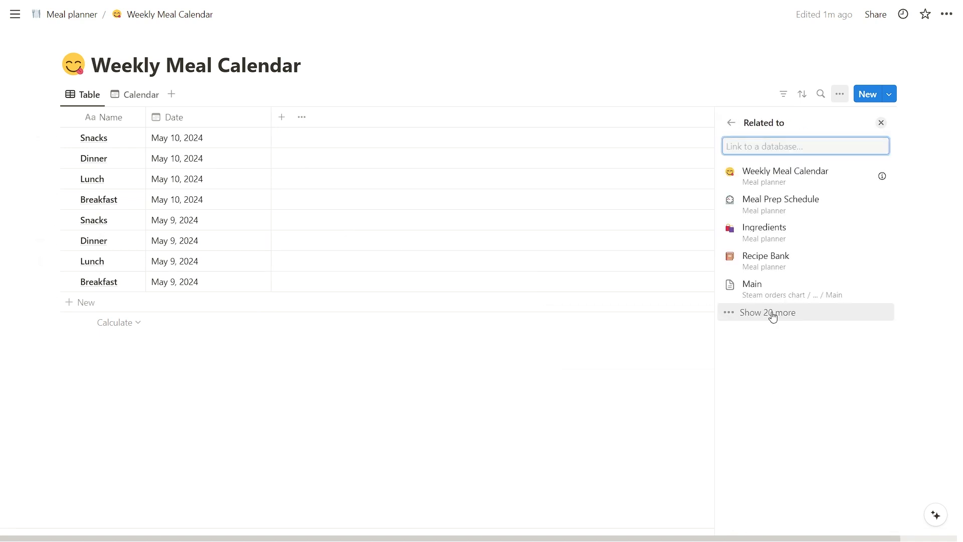
{"action": "left_click", "coordinate": [795, 264]}
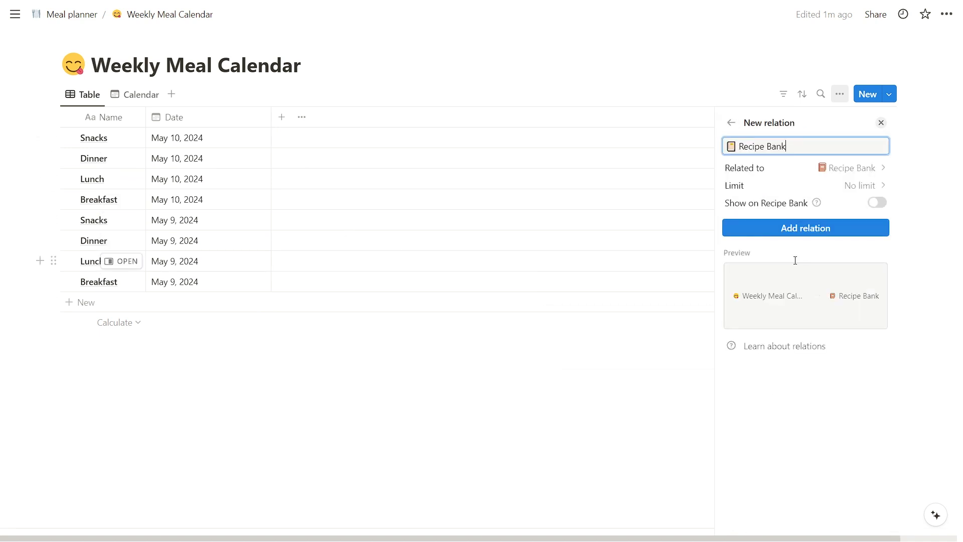
{"action": "left_click", "coordinate": [881, 205]}
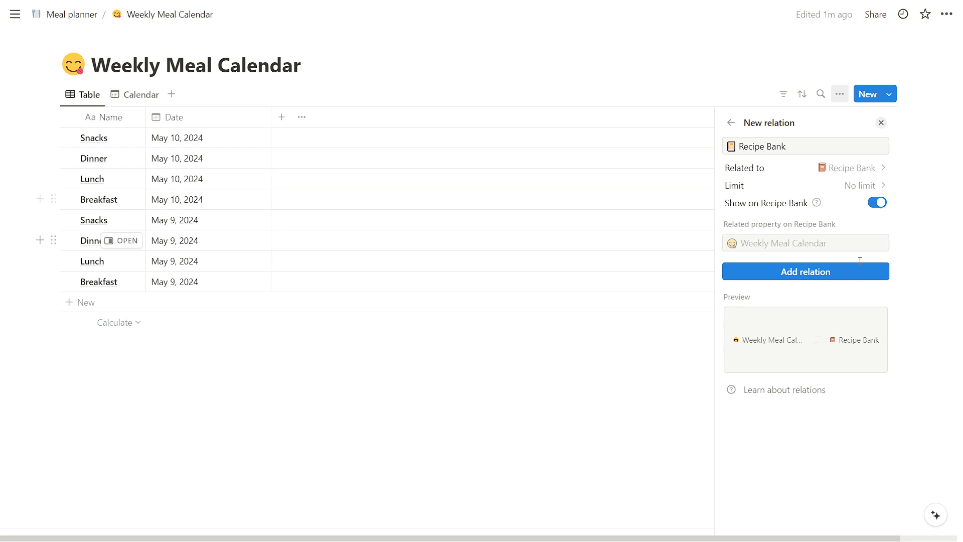
{"action": "left_click", "coordinate": [818, 276]}
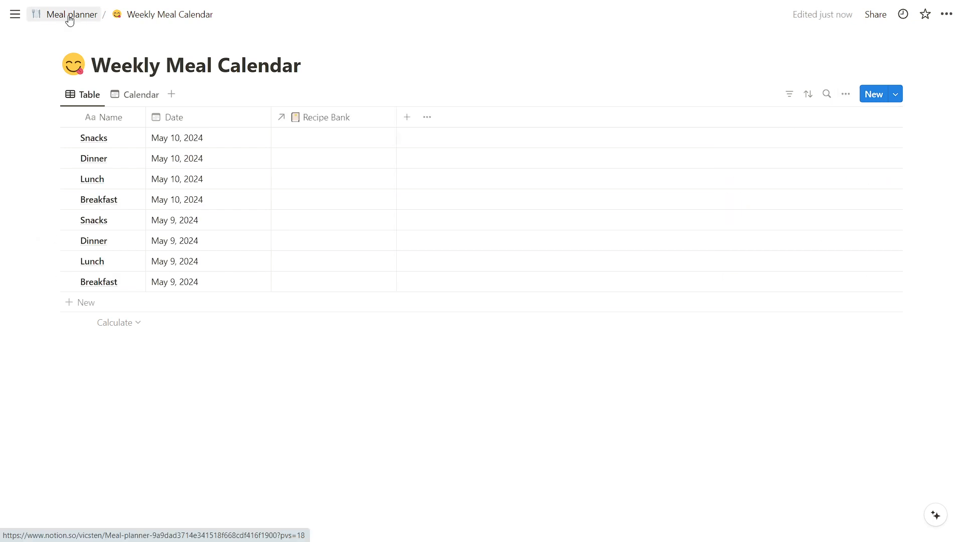
Open the Recipe Bank database and show the Date property for pages in its Weekly Meal Calendar relation
{"action": "left_click", "coordinate": [71, 16]}
{"action": "left_click", "coordinate": [323, 216]}
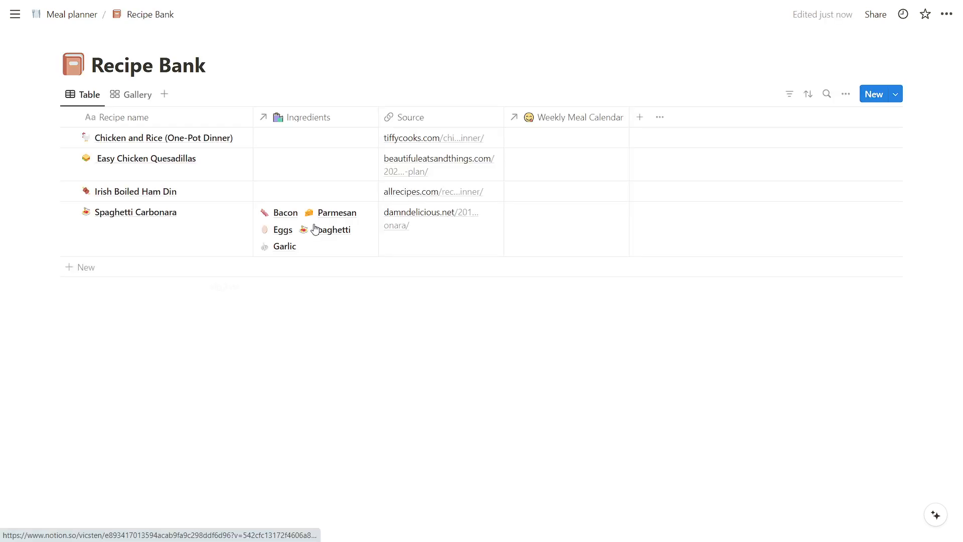
{"action": "left_click", "coordinate": [566, 220]}
{"action": "left_click", "coordinate": [740, 234]}
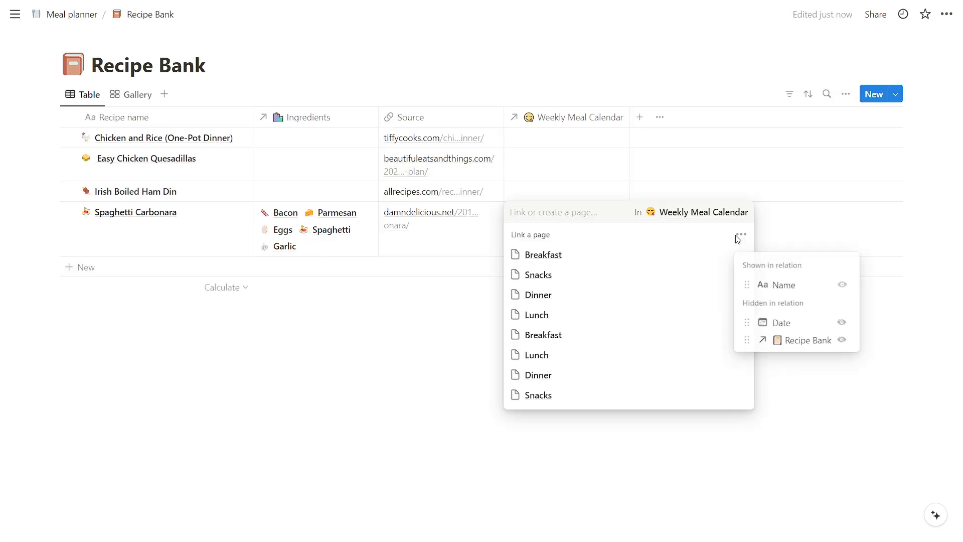
{"action": "left_click", "coordinate": [843, 323]}
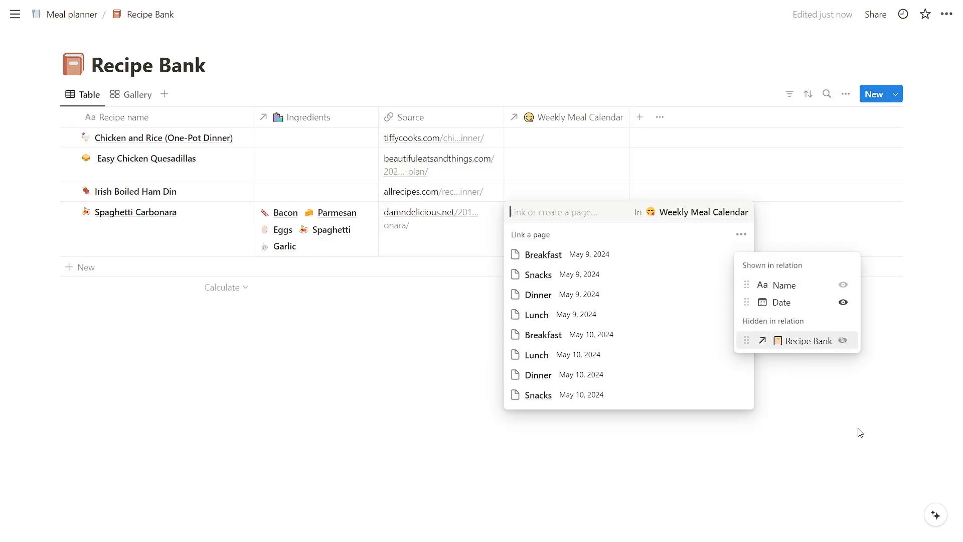
{"action": "left_click", "coordinate": [414, 392]}
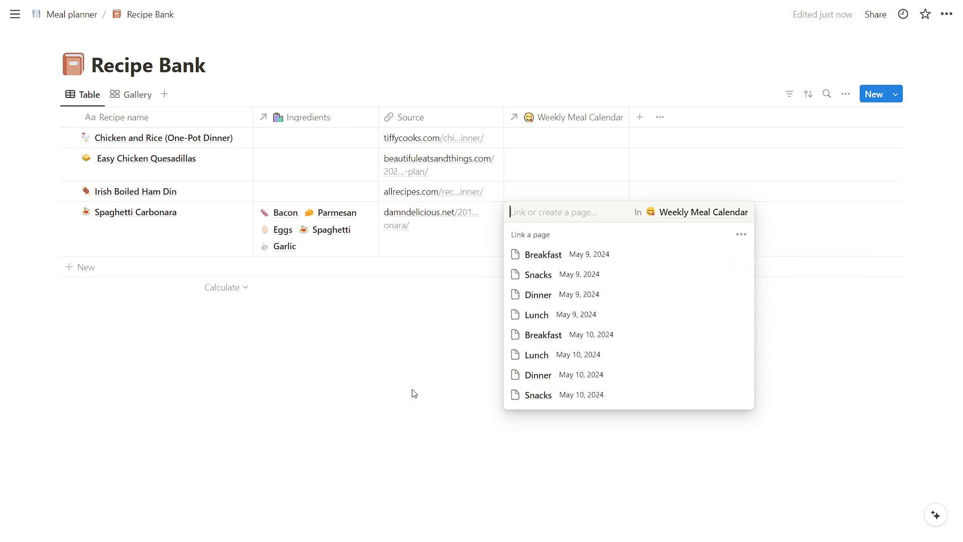
{"action": "key", "text": "Escape"}
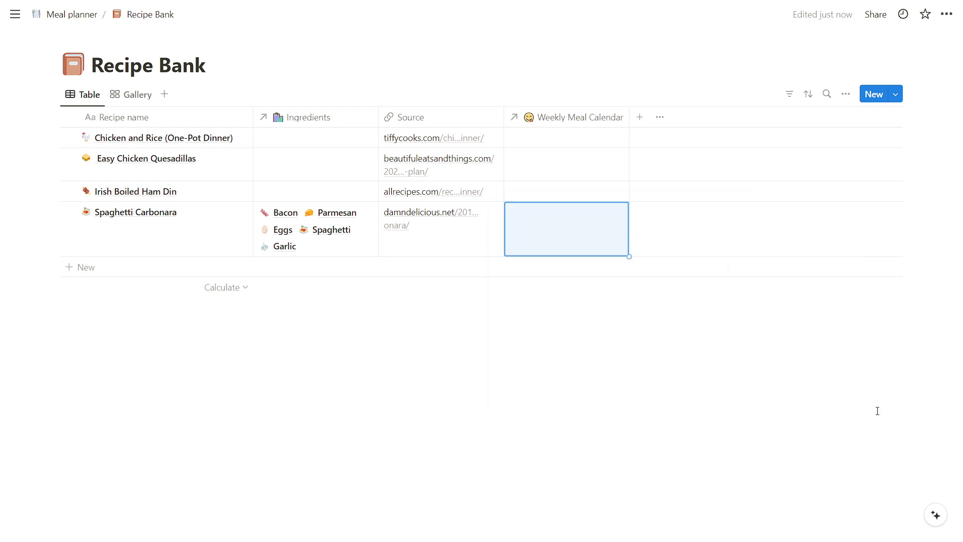
Link Spaghetti Carbonara to the May 9, 2024 Dinner entry and hide the Weekly Meal Calendar column in the Recipe Bank table
{"action": "left_click", "coordinate": [574, 247]}
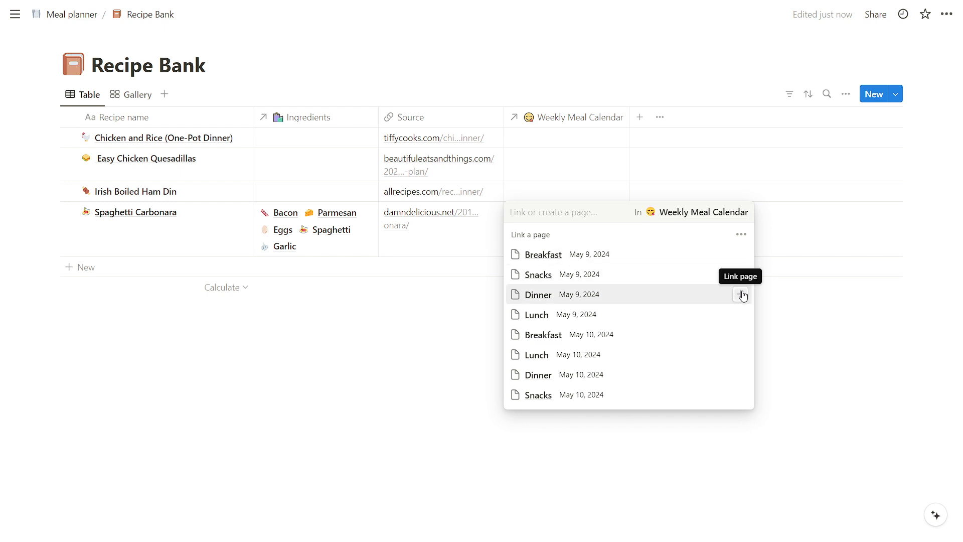
{"action": "left_click", "coordinate": [741, 295]}
{"action": "key", "text": "Escape"}
{"action": "left_click", "coordinate": [552, 117]}
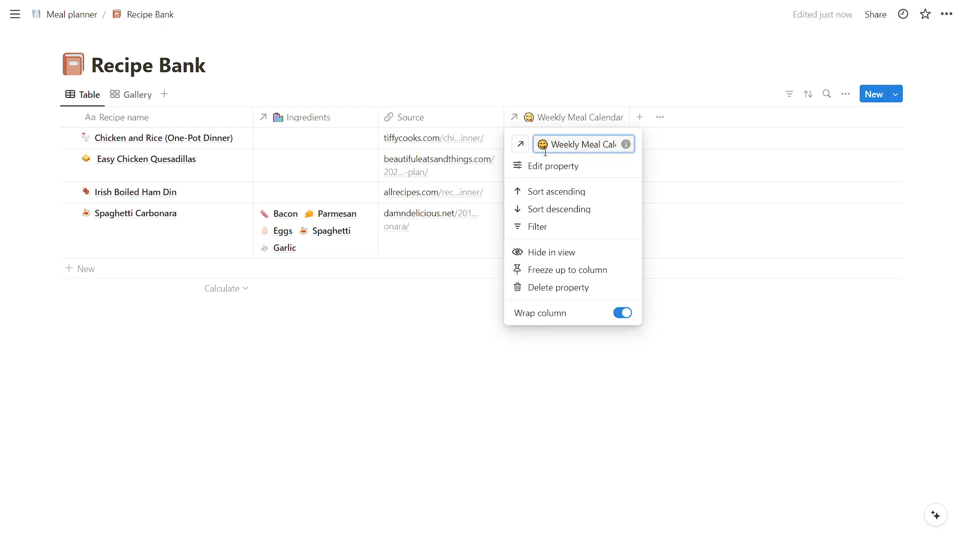
{"action": "left_click", "coordinate": [546, 253]}
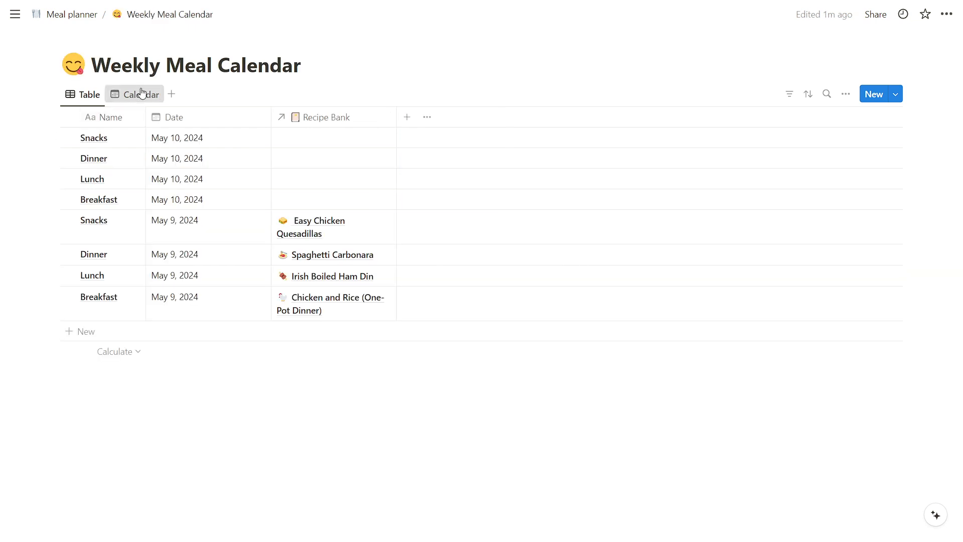
Show the Recipe Bank property on the entries in the Weekly Meal Calendar's Calendar view
{"action": "left_click", "coordinate": [134, 94]}
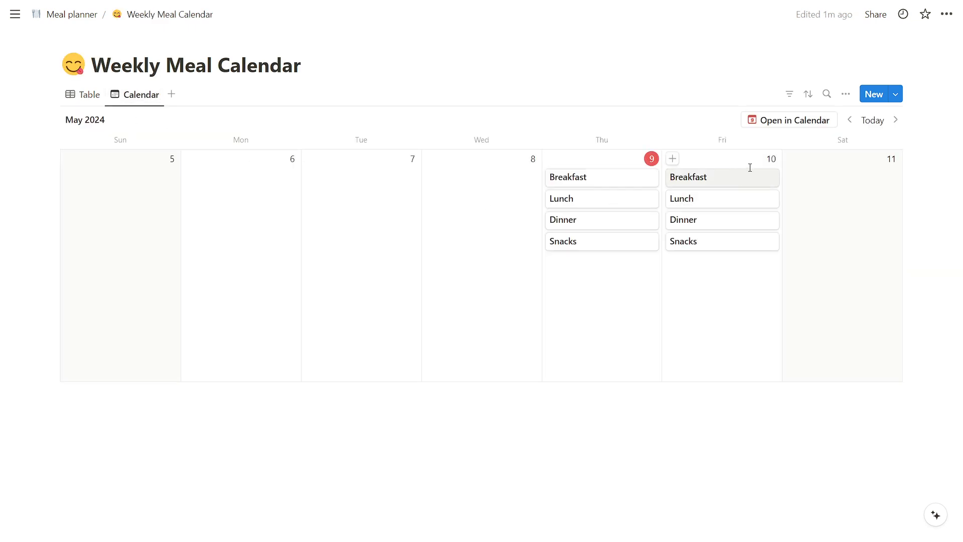
{"action": "left_click", "coordinate": [839, 94]}
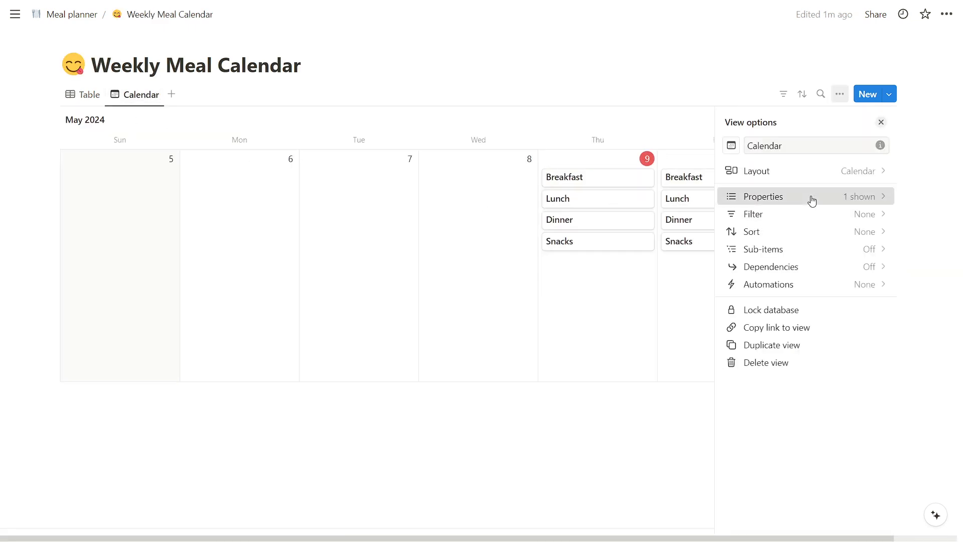
{"action": "left_click", "coordinate": [810, 199]}
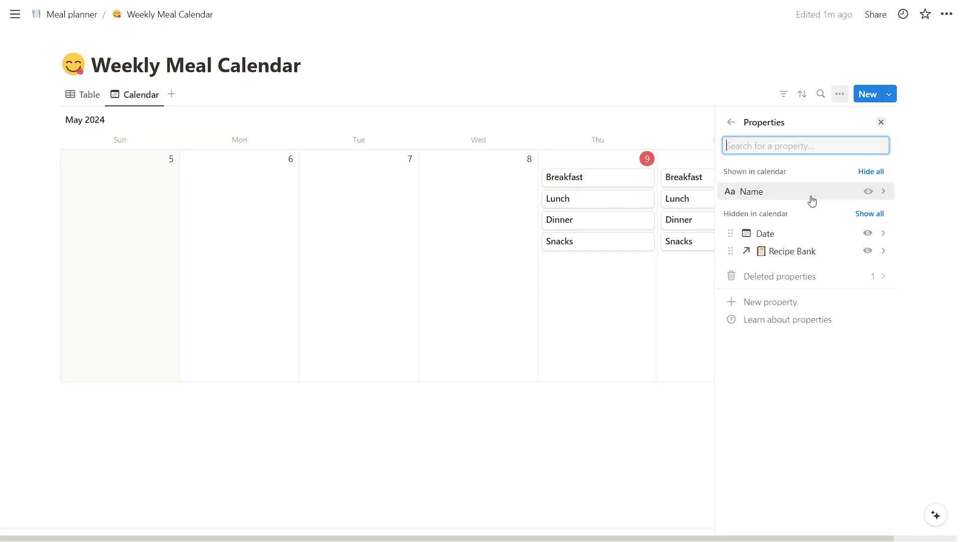
{"action": "left_click", "coordinate": [868, 250]}
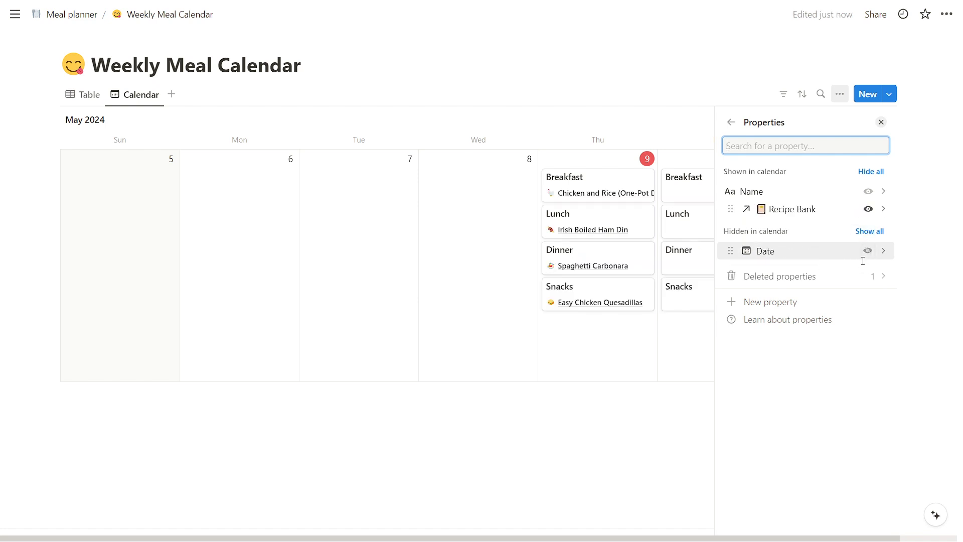
{"action": "left_click", "coordinate": [541, 475]}
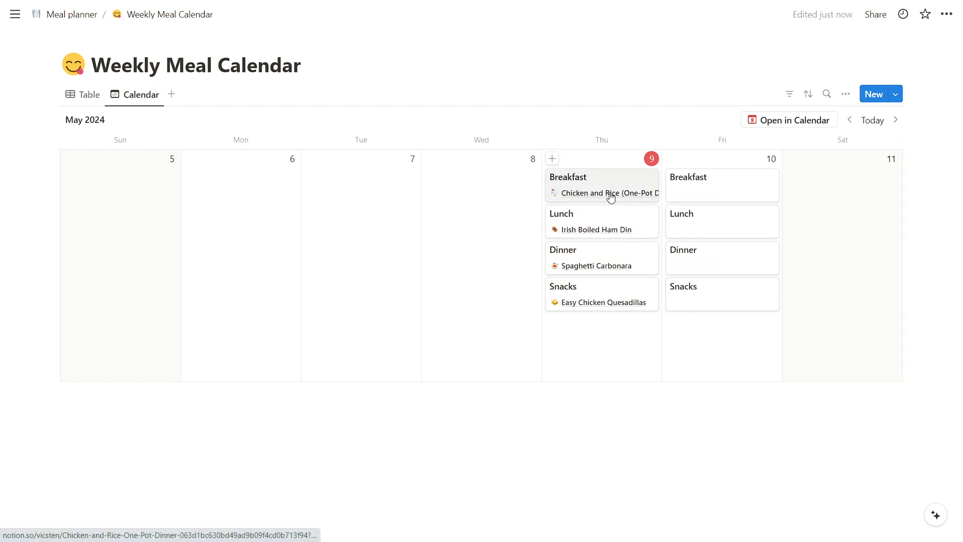
Show the Recipe Bank property on the entries of the Meal calendar view in the Meal planner page
{"action": "left_click", "coordinate": [71, 14]}
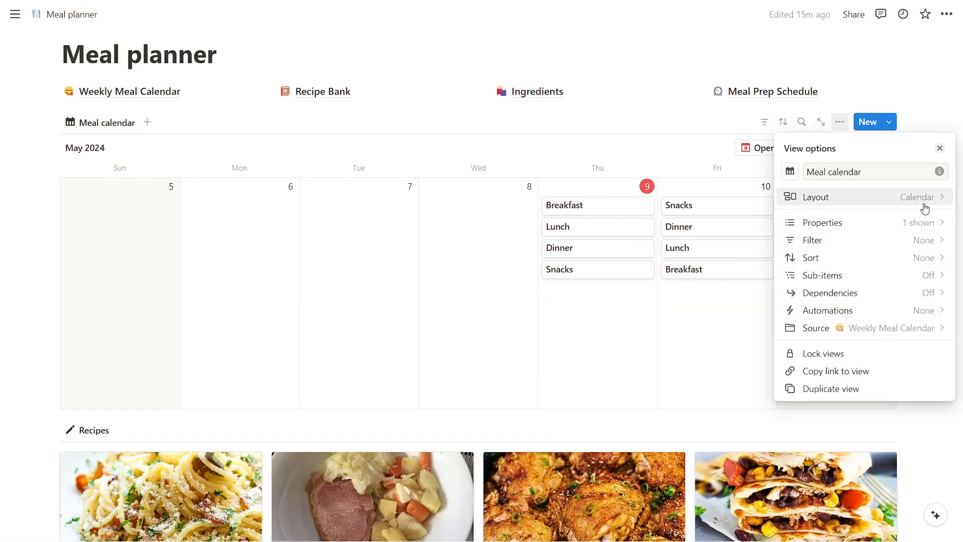
{"action": "left_click", "coordinate": [933, 224]}
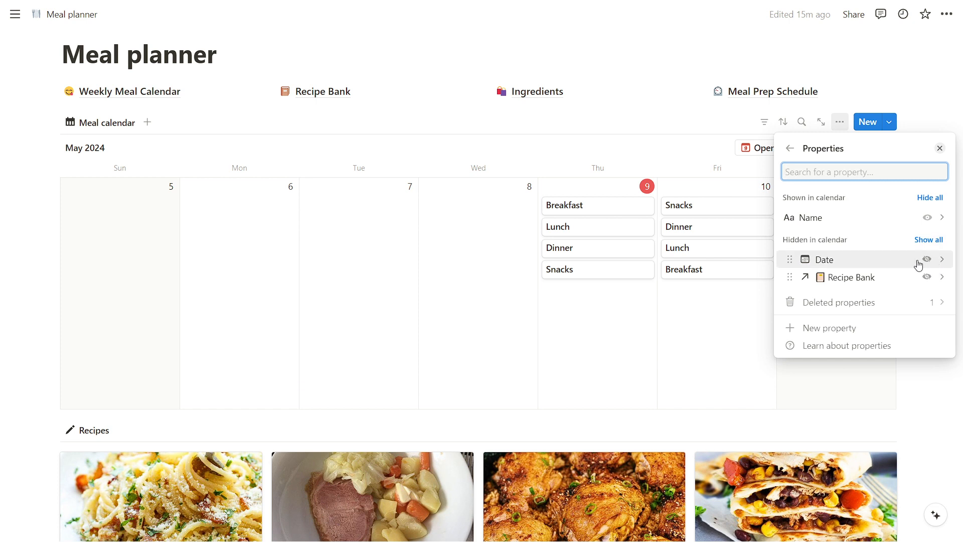
{"action": "left_click", "coordinate": [927, 276]}
{"action": "left_click", "coordinate": [952, 410]}
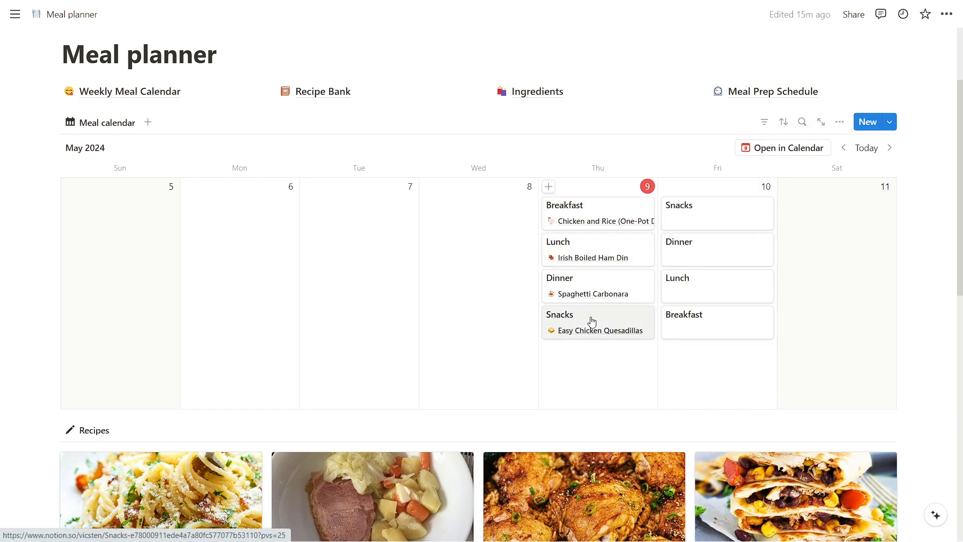
Open the Spaghetti Carbonara recipe and display its Weekly Meal Calendar relation as a compact link below the properties
{"action": "scroll", "coordinate": [590, 275], "scroll_direction": "down", "scroll_amount": 5}
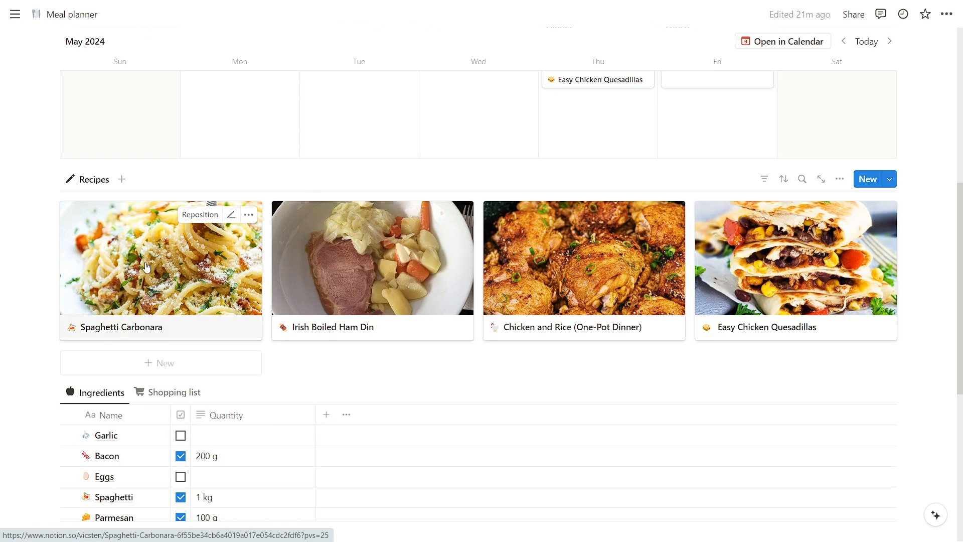
{"action": "left_click", "coordinate": [146, 267]}
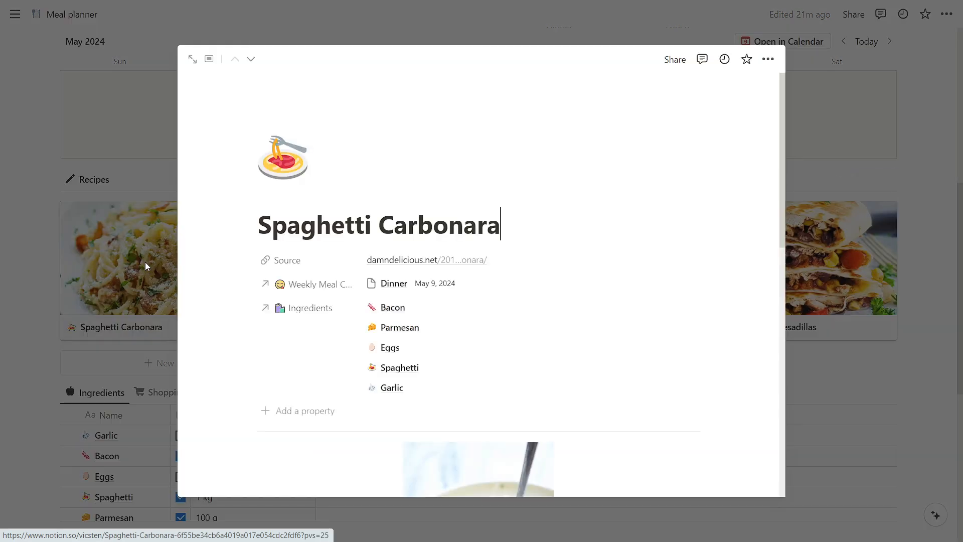
{"action": "left_click", "coordinate": [312, 285]}
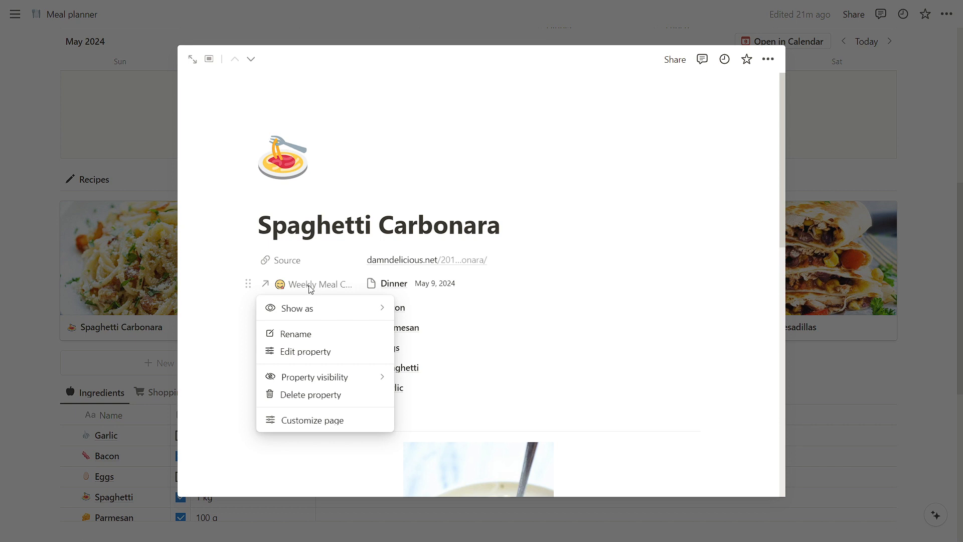
{"action": "mouse_move", "coordinate": [322, 312]}
{"action": "left_click", "coordinate": [438, 327]}
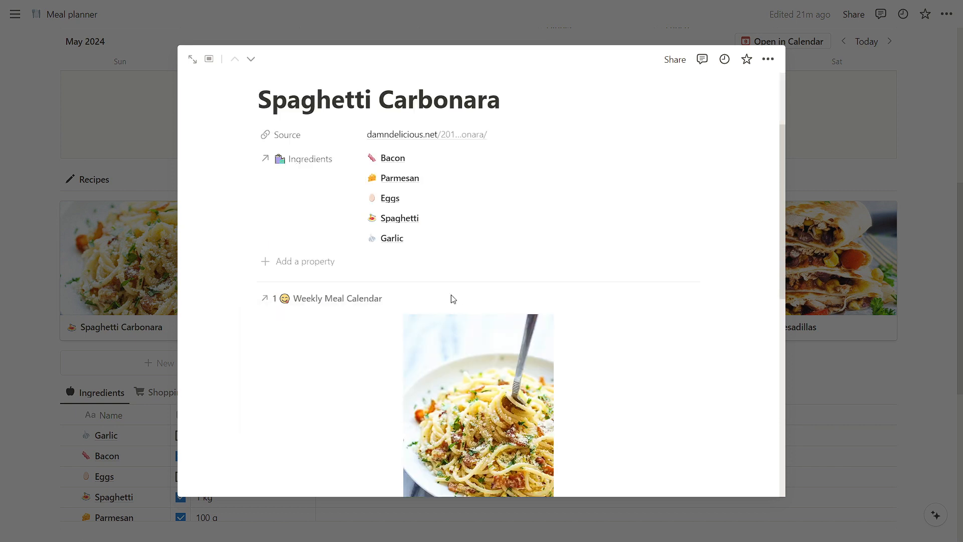
{"action": "scroll", "coordinate": [377, 367], "scroll_direction": "up", "scroll_amount": 2}
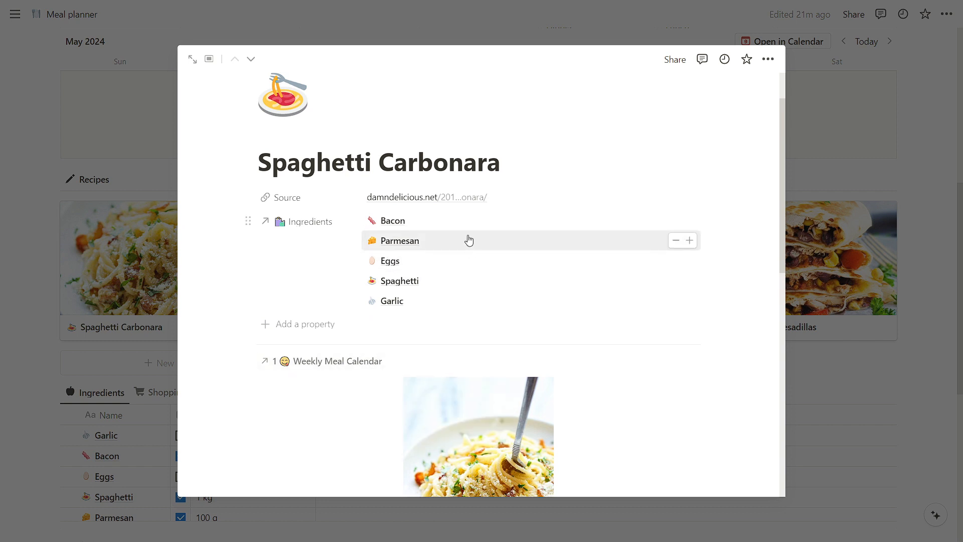
Review the Spaghetti Carbonara page content and set the Source property's visibility to Always hide
{"action": "scroll", "coordinate": [468, 119], "scroll_direction": "down", "scroll_amount": 6}
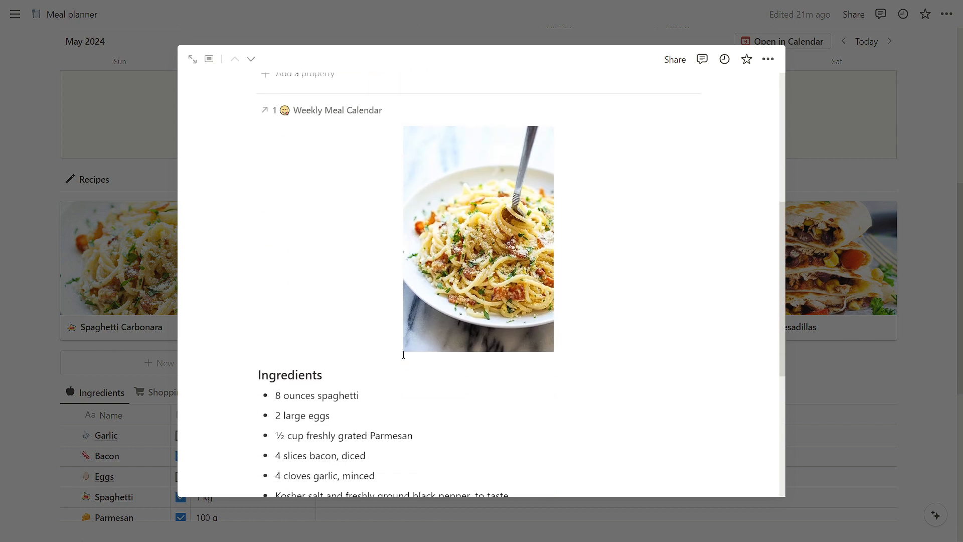
{"action": "scroll", "coordinate": [577, 402], "scroll_direction": "up", "scroll_amount": 5}
{"action": "scroll", "coordinate": [604, 419], "scroll_direction": "down", "scroll_amount": 5}
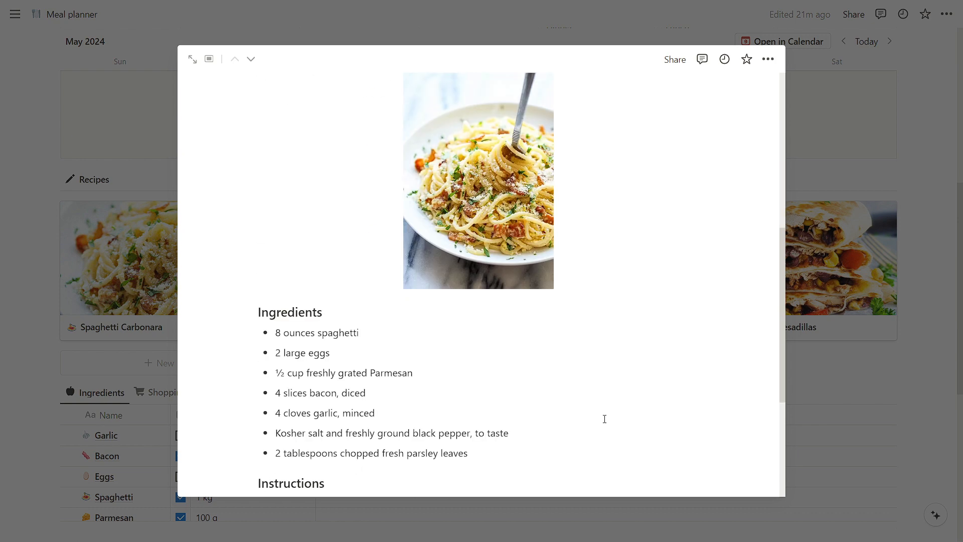
{"action": "scroll", "coordinate": [607, 422], "scroll_direction": "down", "scroll_amount": 4}
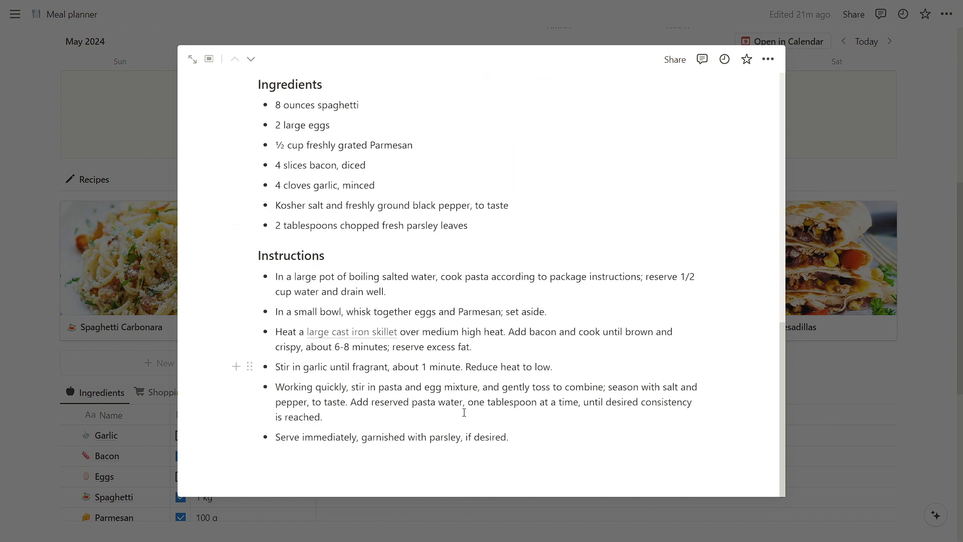
{"action": "scroll", "coordinate": [308, 421], "scroll_direction": "up", "scroll_amount": 12}
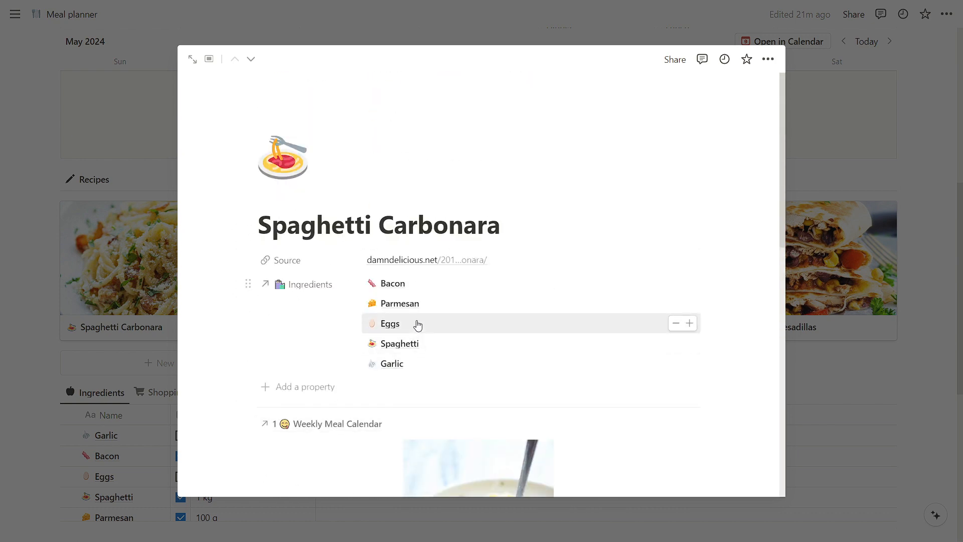
{"action": "left_click", "coordinate": [249, 260]}
{"action": "mouse_move", "coordinate": [343, 324]}
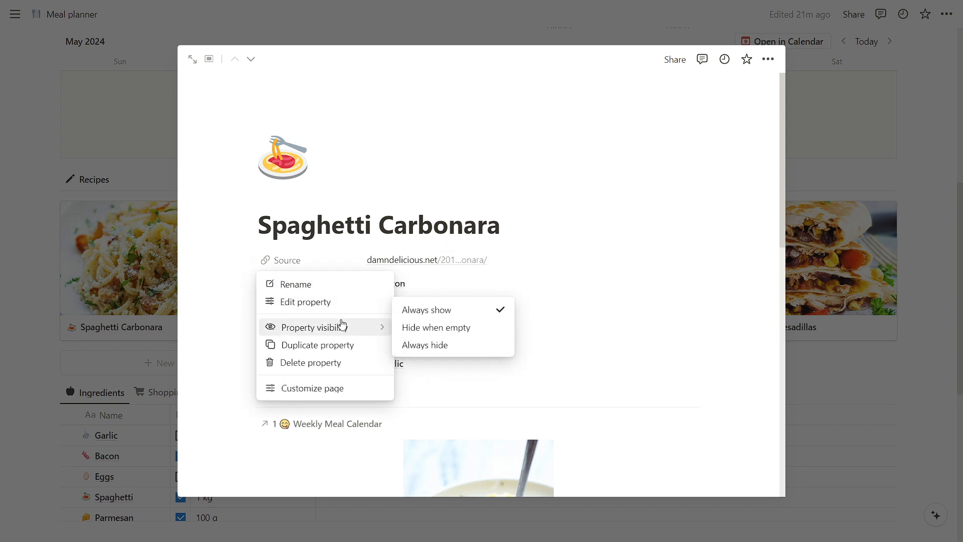
{"action": "left_click", "coordinate": [455, 351]}
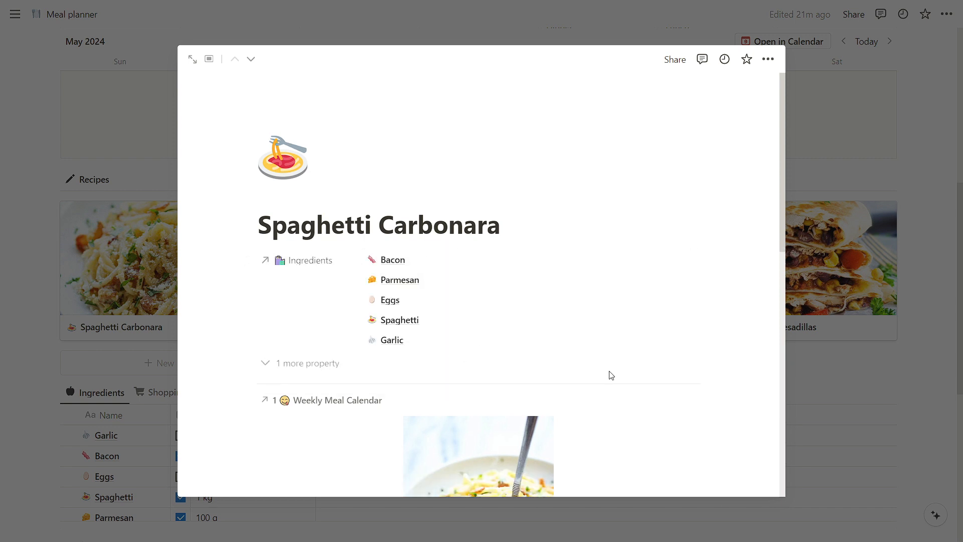
Display the Ingredients relation as its own section listing the linked ingredients on the Spaghetti Carbonara page
{"action": "left_click", "coordinate": [252, 261]}
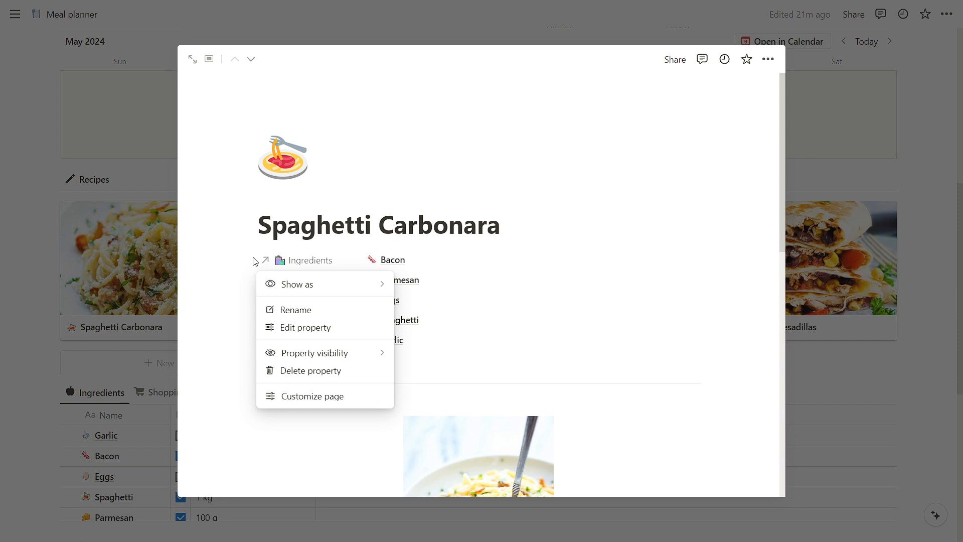
{"action": "mouse_move", "coordinate": [305, 290]}
{"action": "left_click", "coordinate": [435, 283]}
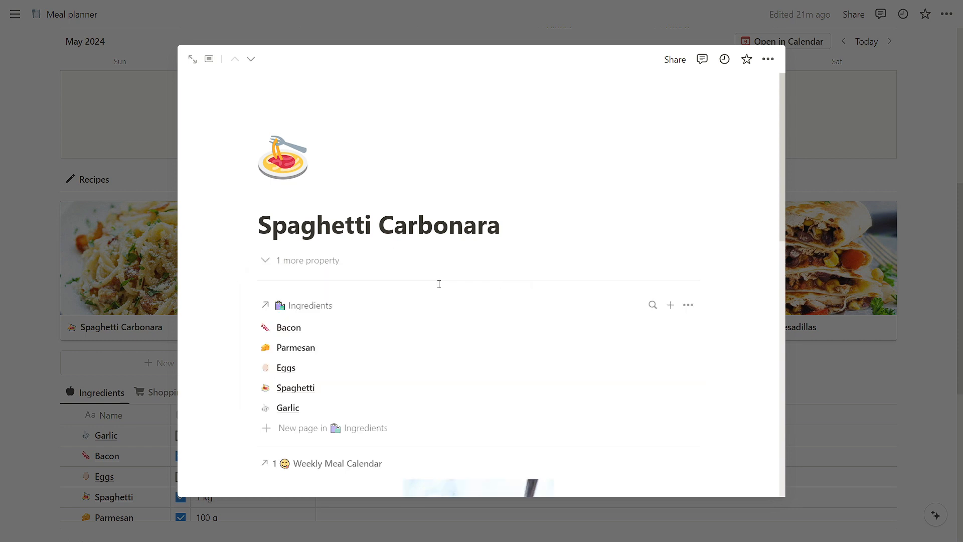
Show Quantity and Checkbox in the Ingredients relation section and move Checkbox ahead of Name
{"action": "scroll", "coordinate": [507, 378], "scroll_direction": "down", "scroll_amount": 2}
{"action": "scroll", "coordinate": [362, 352], "scroll_direction": "down", "scroll_amount": 1}
{"action": "scroll", "coordinate": [308, 282], "scroll_direction": "up", "scroll_amount": 1}
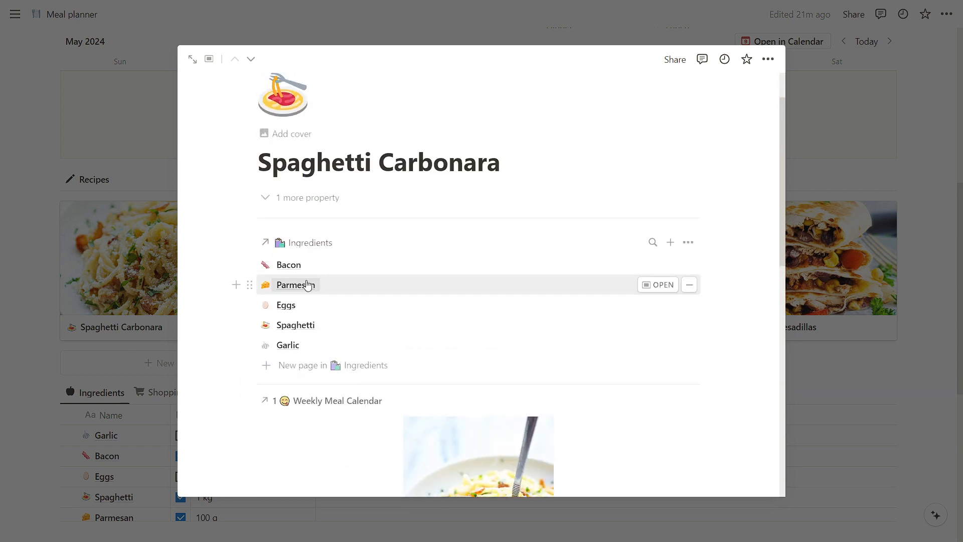
{"action": "left_click", "coordinate": [688, 242]}
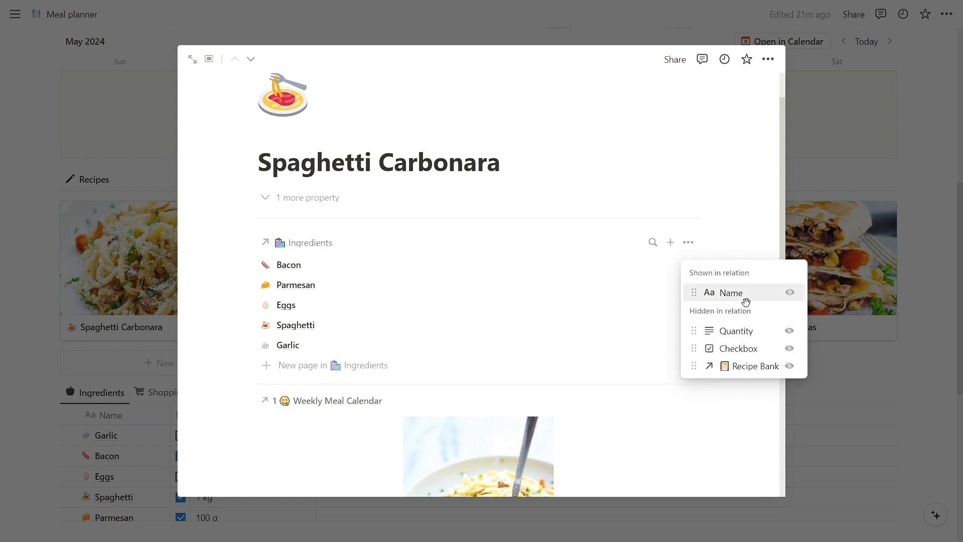
{"action": "left_click", "coordinate": [788, 330]}
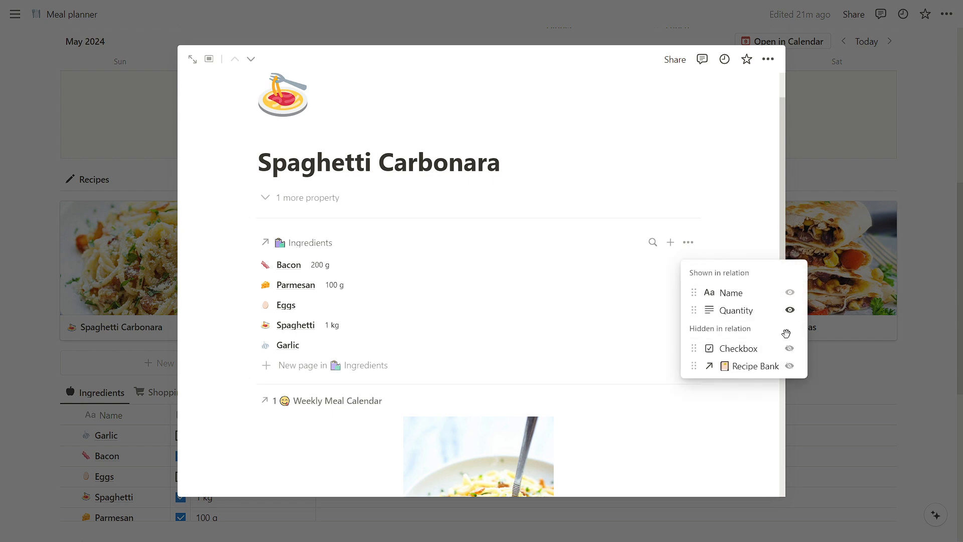
{"action": "left_click", "coordinate": [789, 348]}
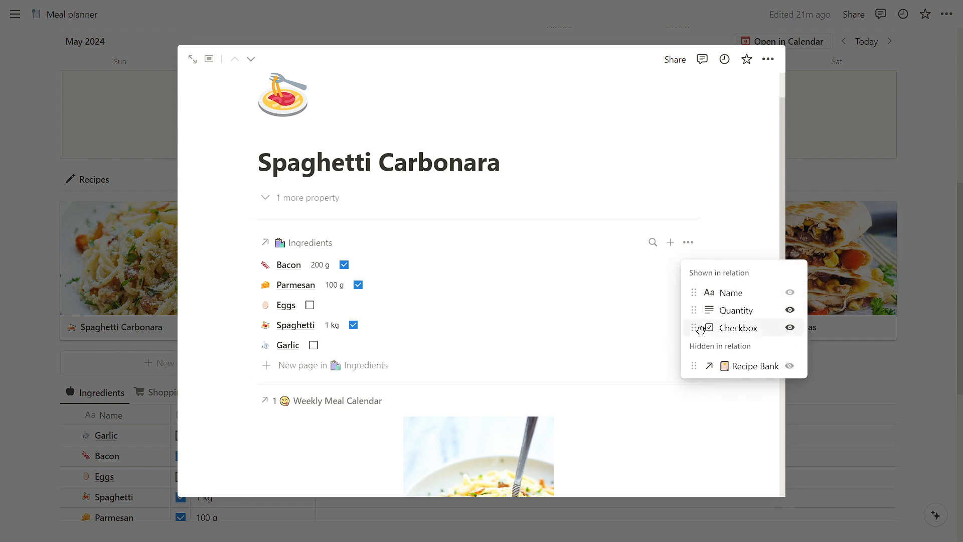
{"action": "left_click_drag", "start_coordinate": [694, 327], "coordinate": [693, 293]}
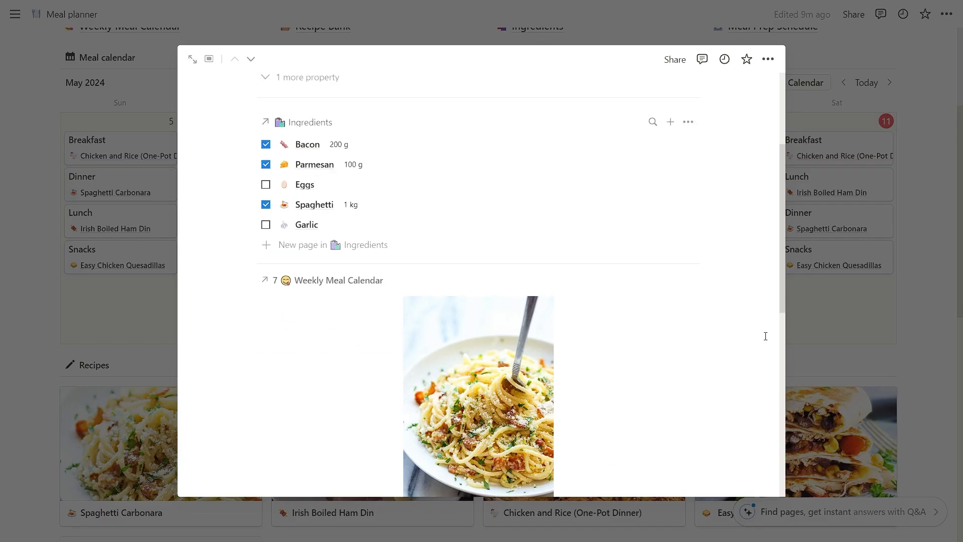
Examine the layout of the Spaghetti Carbonara and Irish Boiled Ham Din recipe pages, and open Easy Chicken Quesadillas
{"action": "scroll", "coordinate": [759, 320], "scroll_direction": "down", "scroll_amount": 5}
{"action": "scroll", "coordinate": [759, 319], "scroll_direction": "down", "scroll_amount": 4}
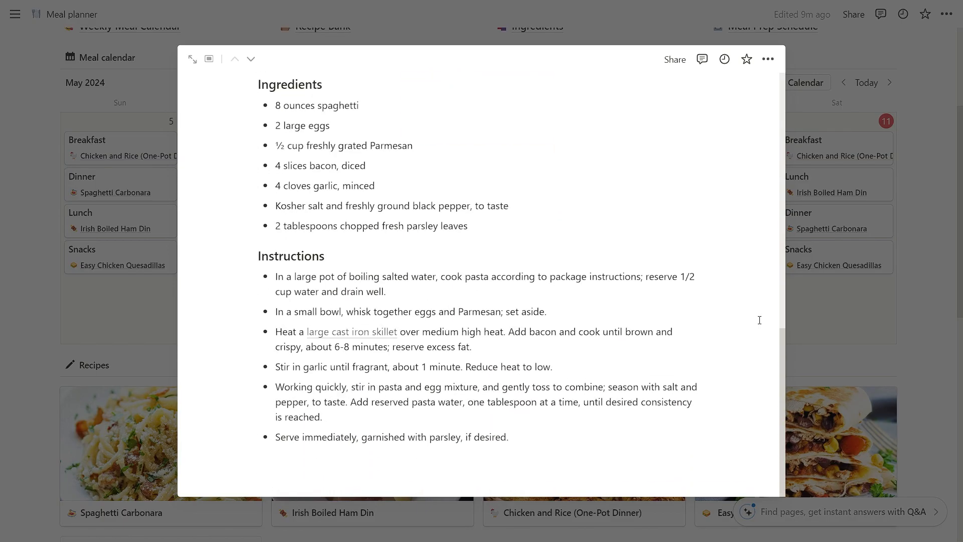
{"action": "left_click", "coordinate": [918, 324]}
{"action": "left_click", "coordinate": [323, 452]}
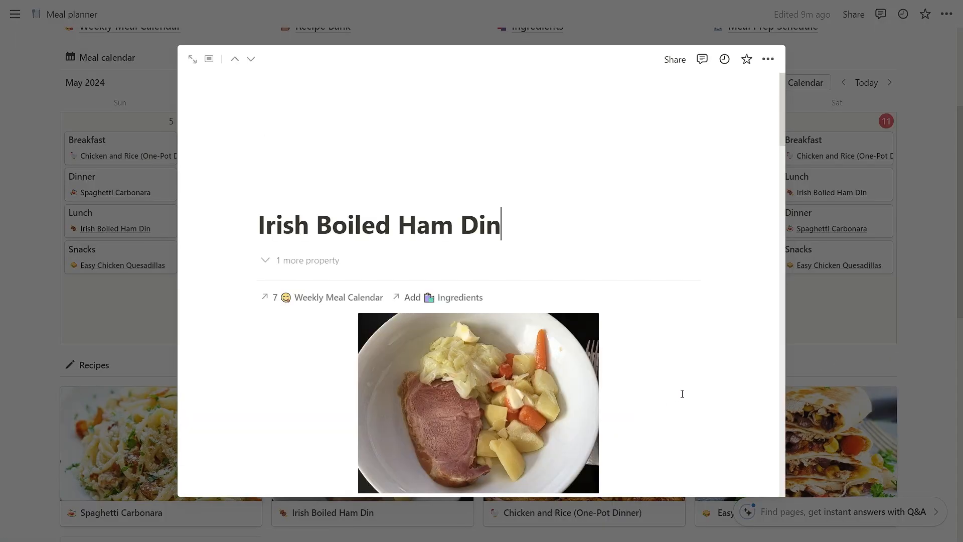
{"action": "scroll", "coordinate": [703, 394], "scroll_direction": "down", "scroll_amount": 9}
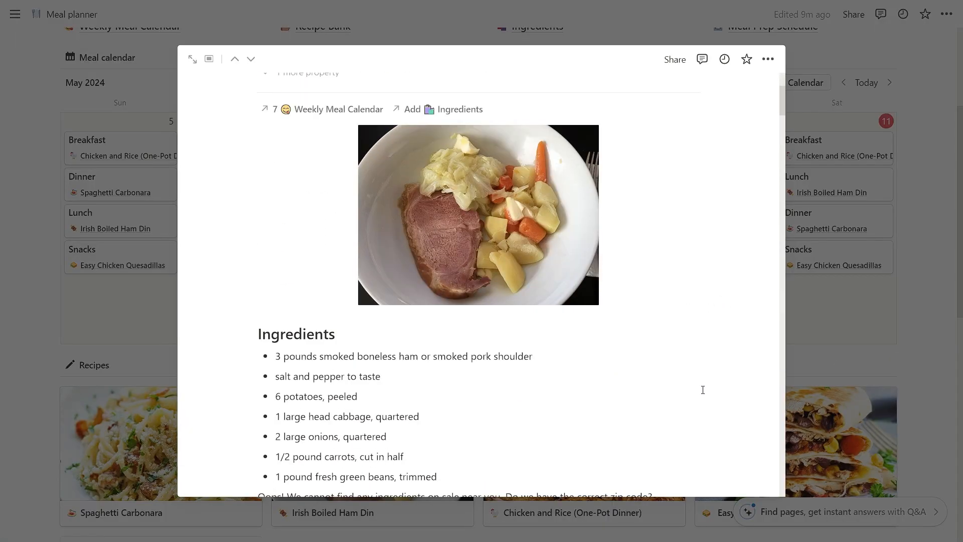
{"action": "scroll", "coordinate": [704, 393], "scroll_direction": "down", "scroll_amount": 5}
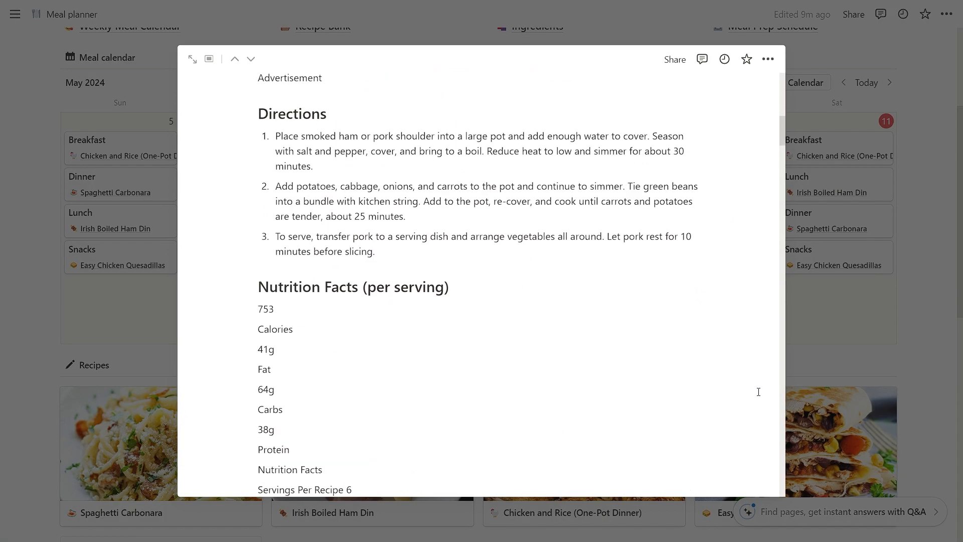
{"action": "key", "text": "Escape"}
{"action": "scroll", "coordinate": [733, 353], "scroll_direction": "down", "scroll_amount": 3}
{"action": "left_click", "coordinate": [733, 352]}
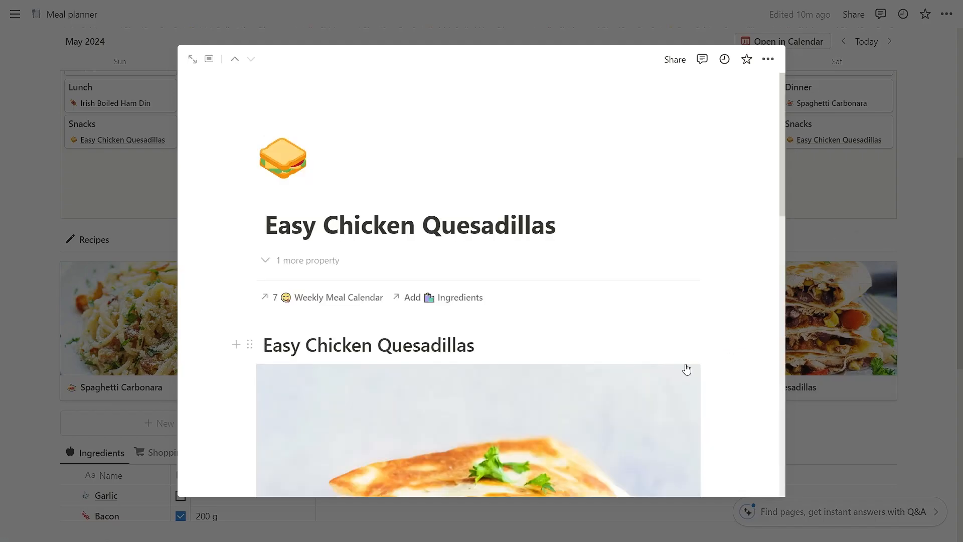